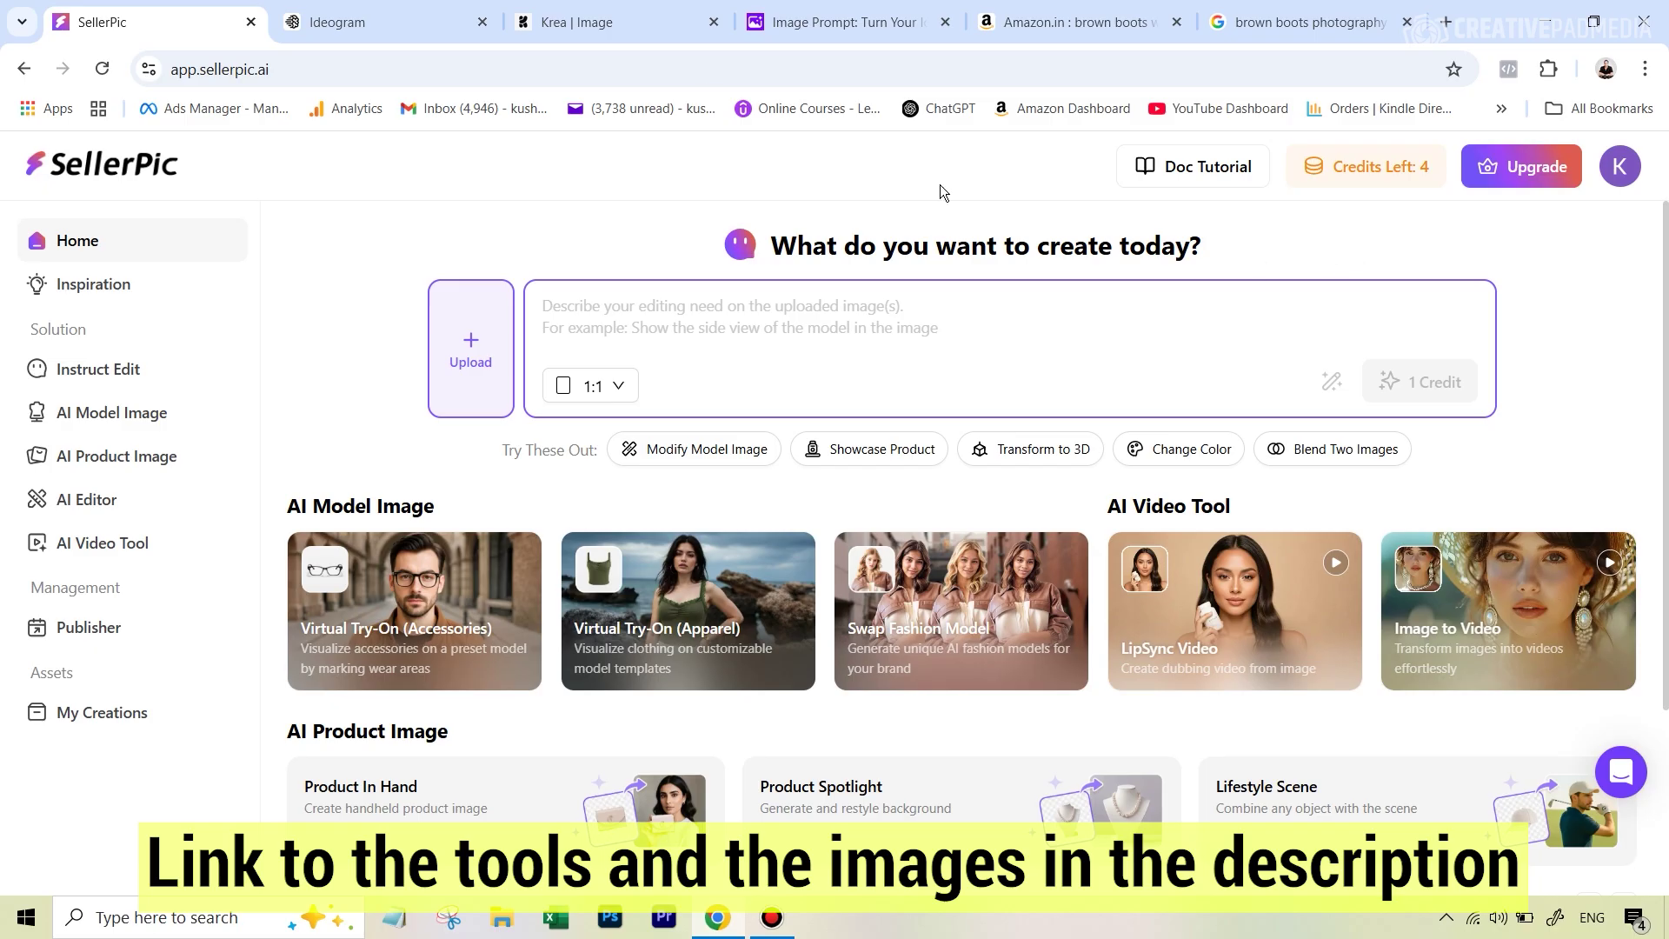
# Switch from SellerPic to Ideogram's explore page, then to the Amazon 'brown boots women' results
pyautogui.click(435, 21)
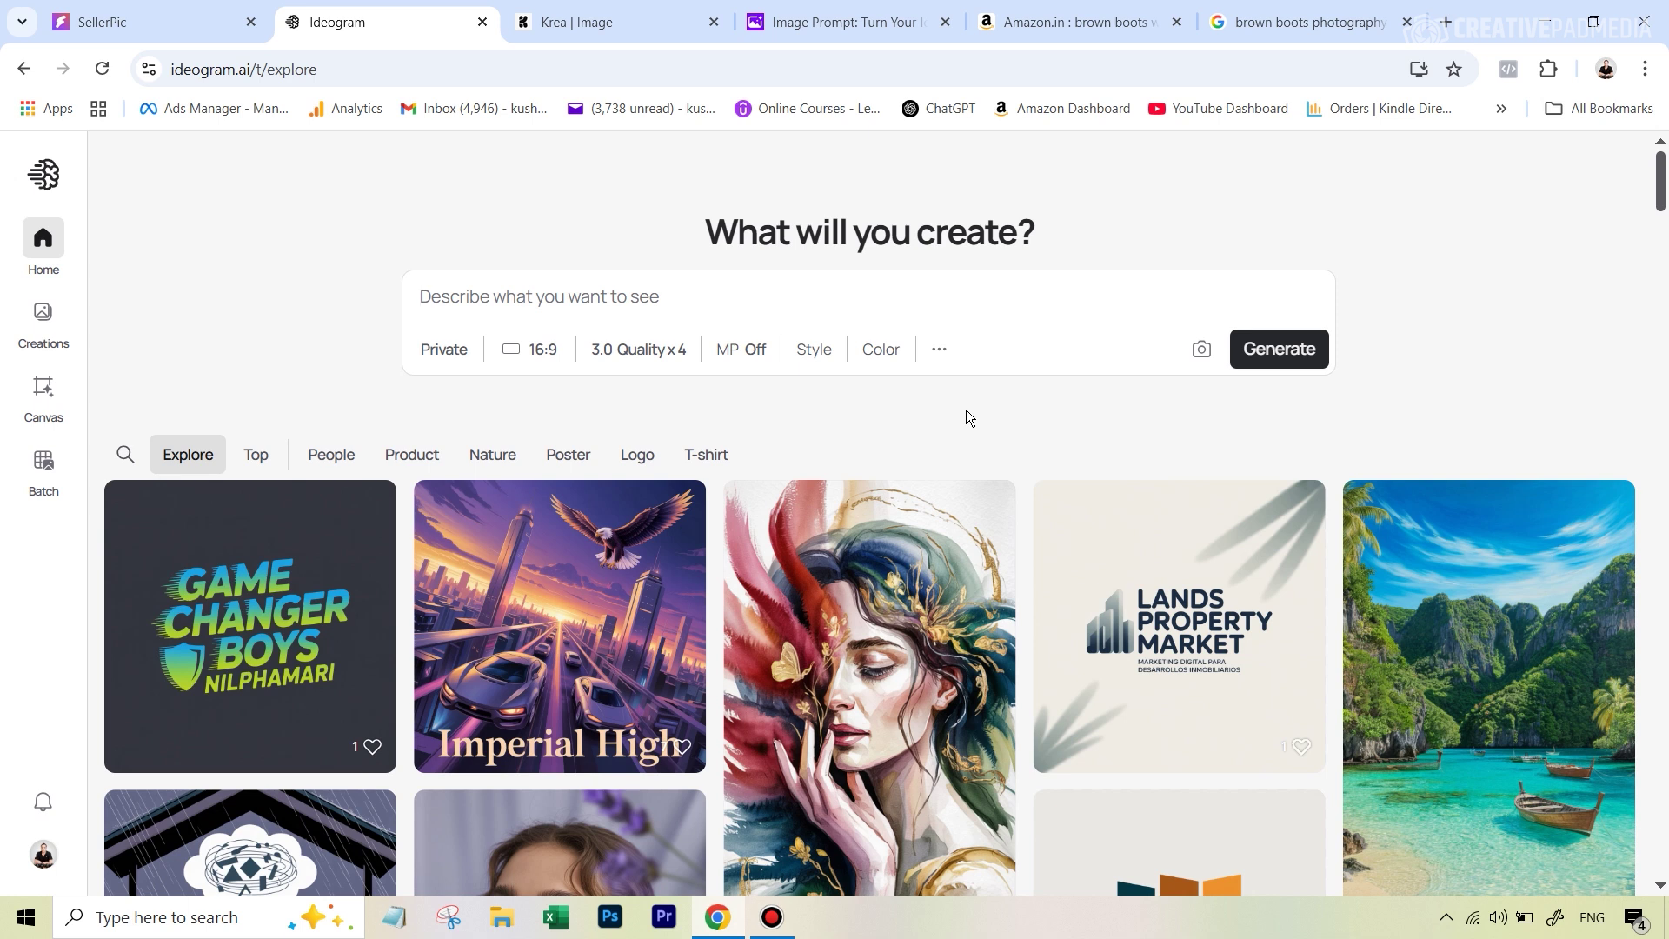
pyautogui.click(1078, 22)
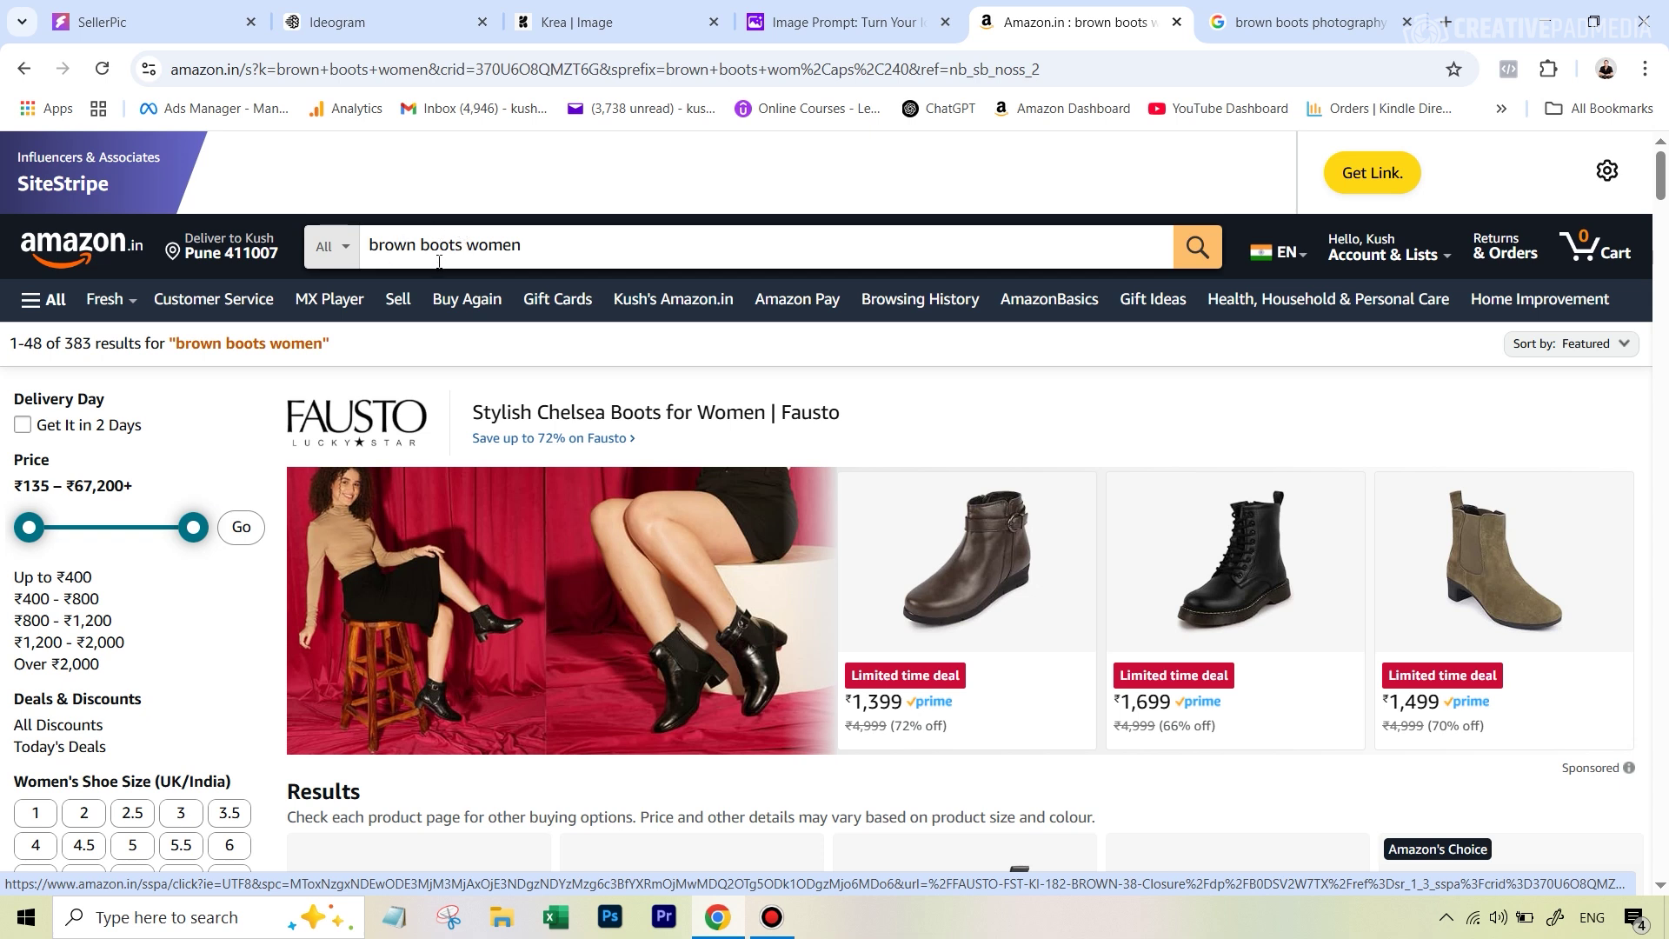
# Open the FAUSTO Women Flared Heel Boots product page from the Amazon results, then return to Google Images
pyautogui.scroll(-5, 879, 372)
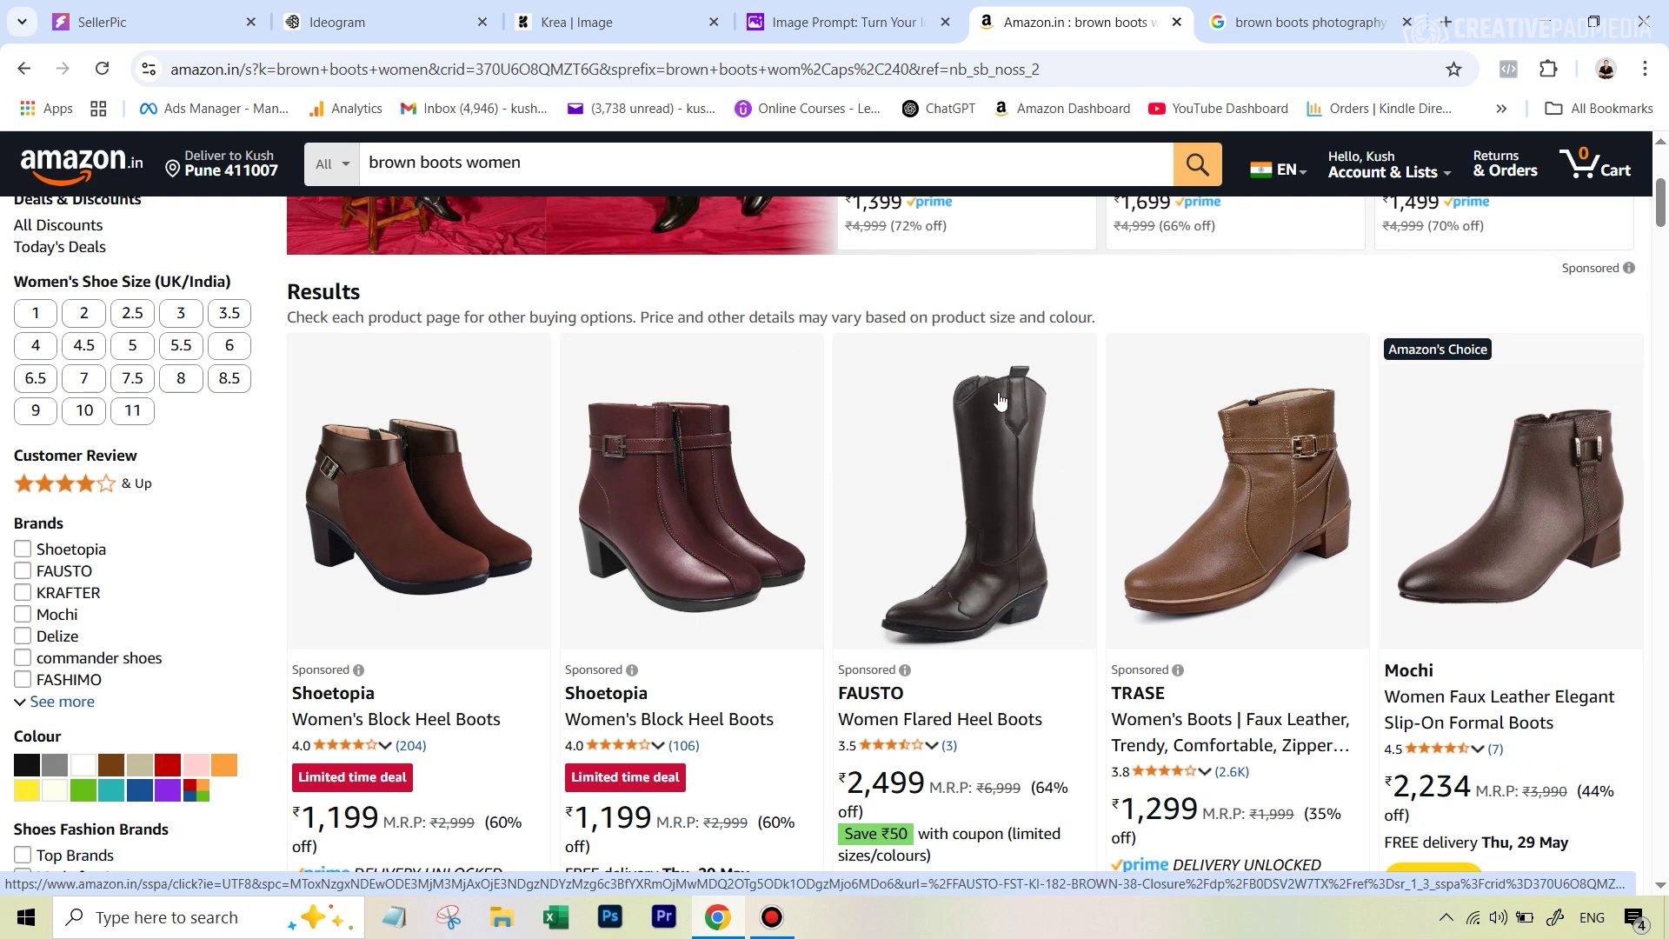
pyautogui.click(1012, 445)
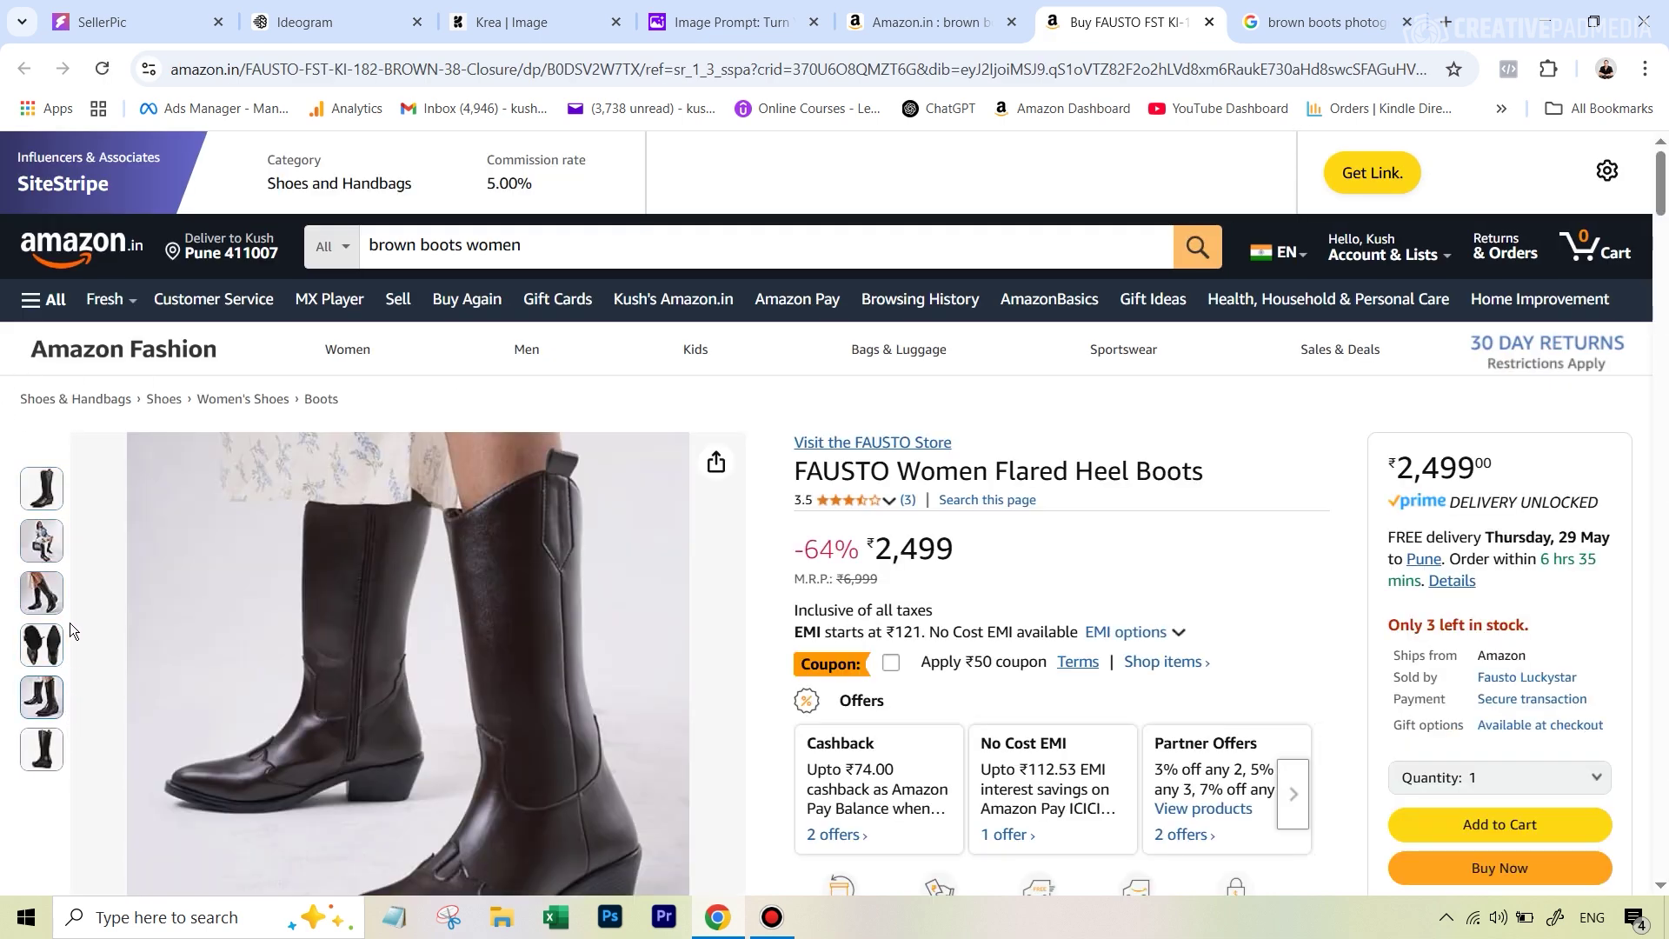
pyautogui.scroll(-1, 431, 574)
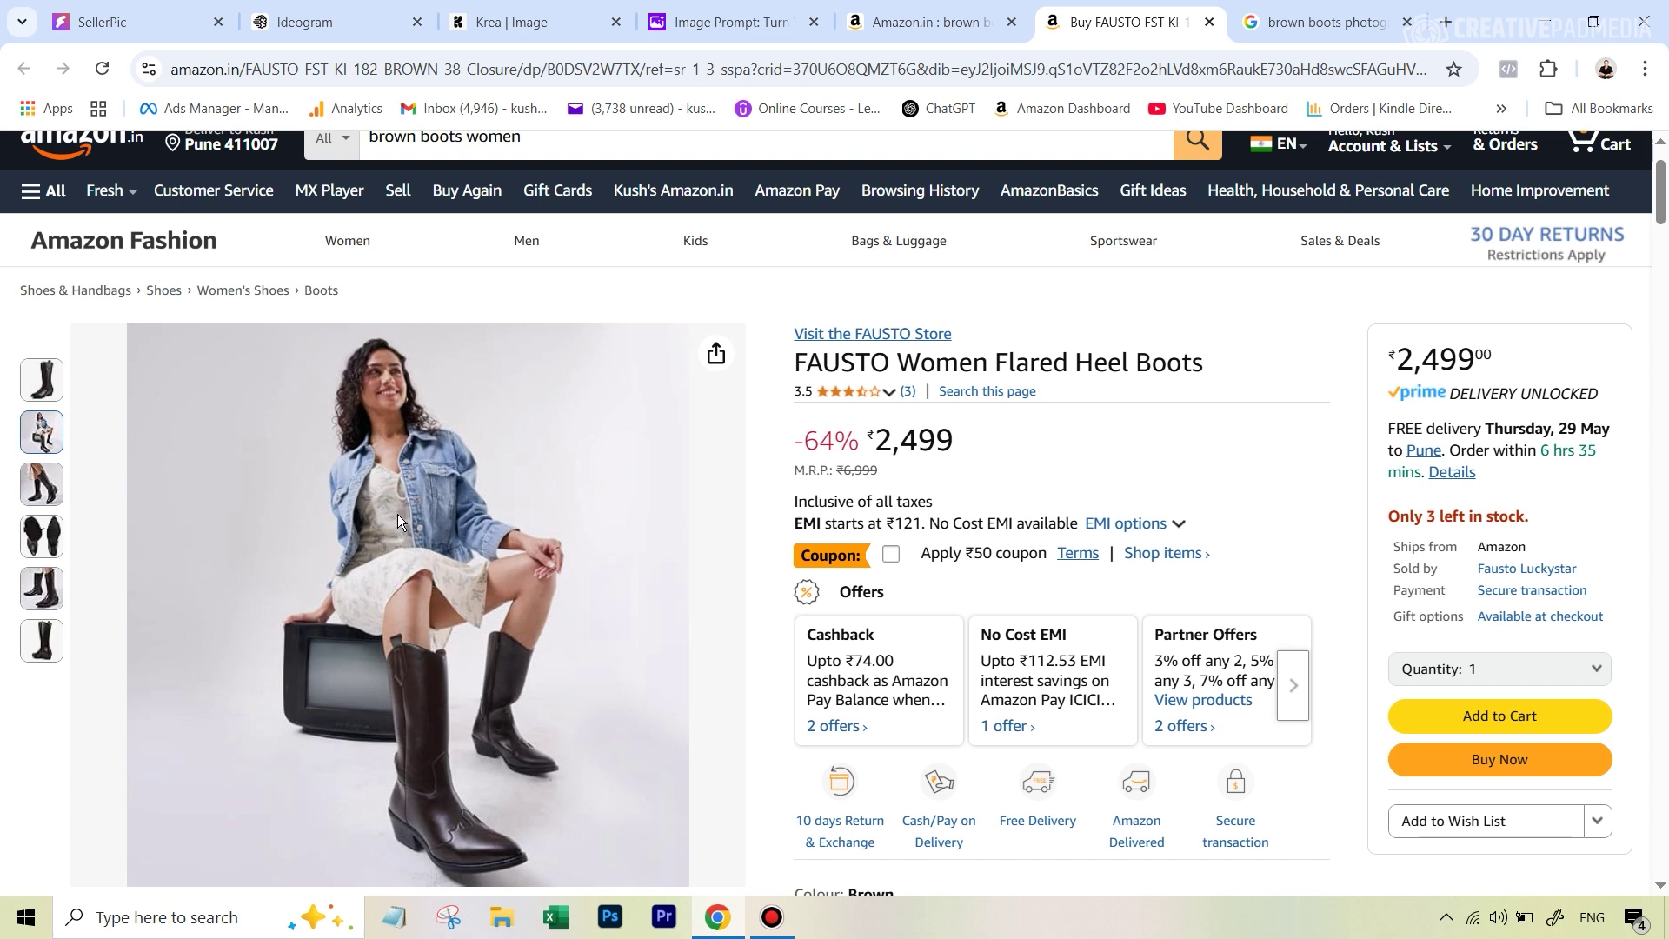
pyautogui.click(1293, 23)
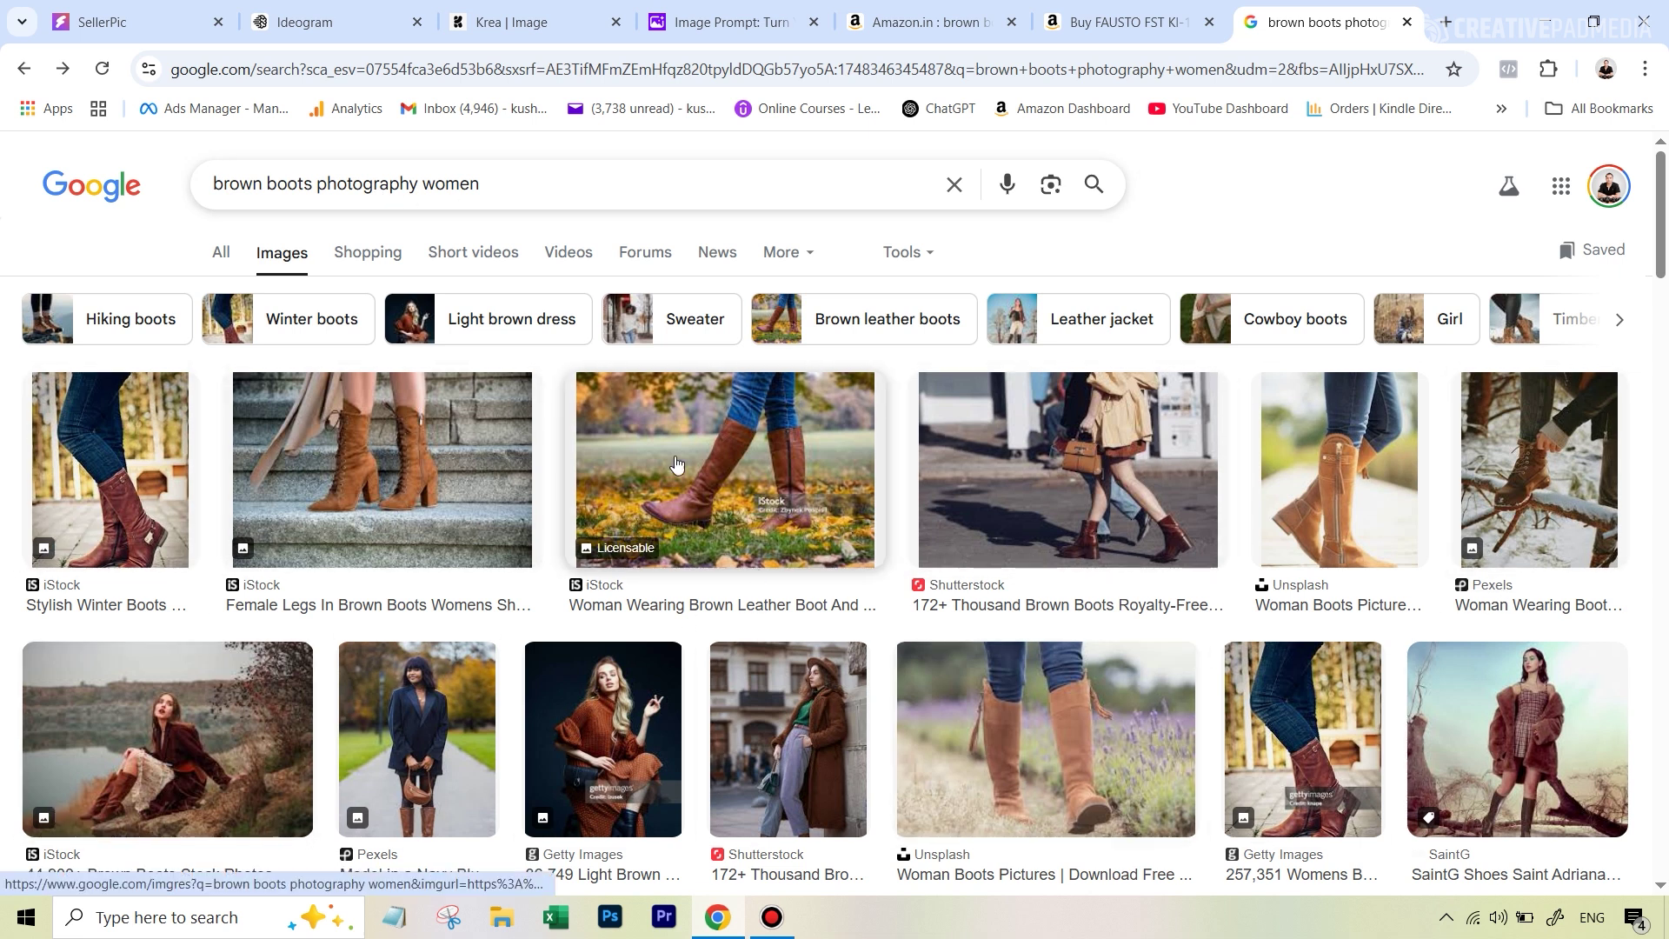
# Filter the brown boots photography image results to black-toned images
pyautogui.click(917, 263)
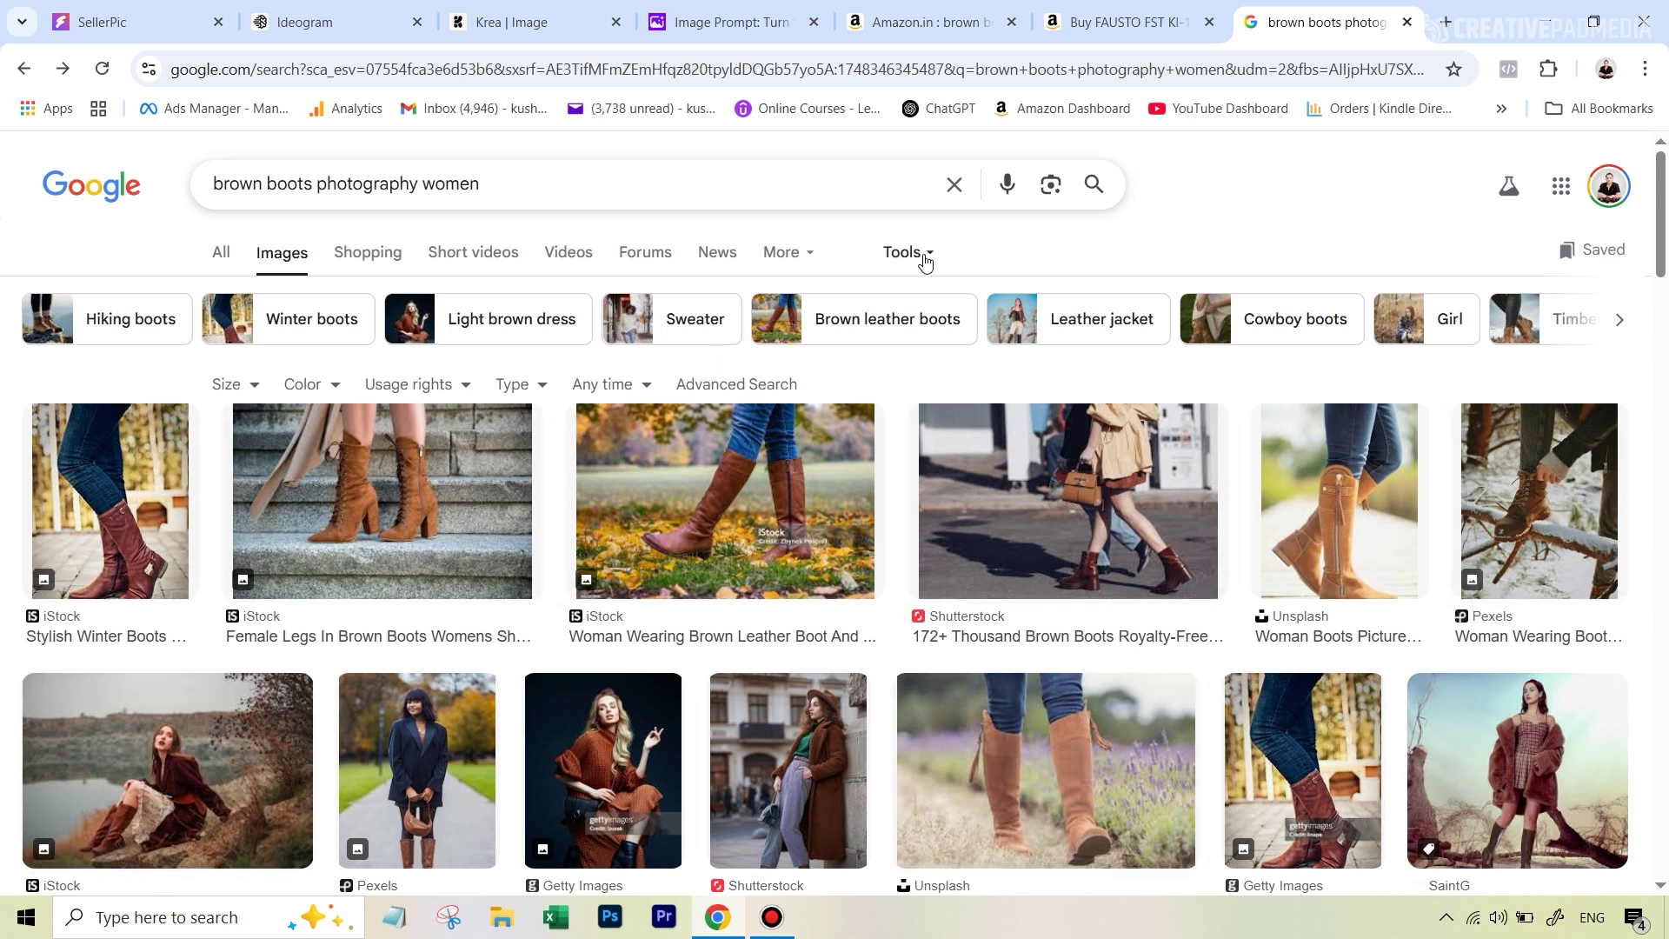
pyautogui.click(305, 387)
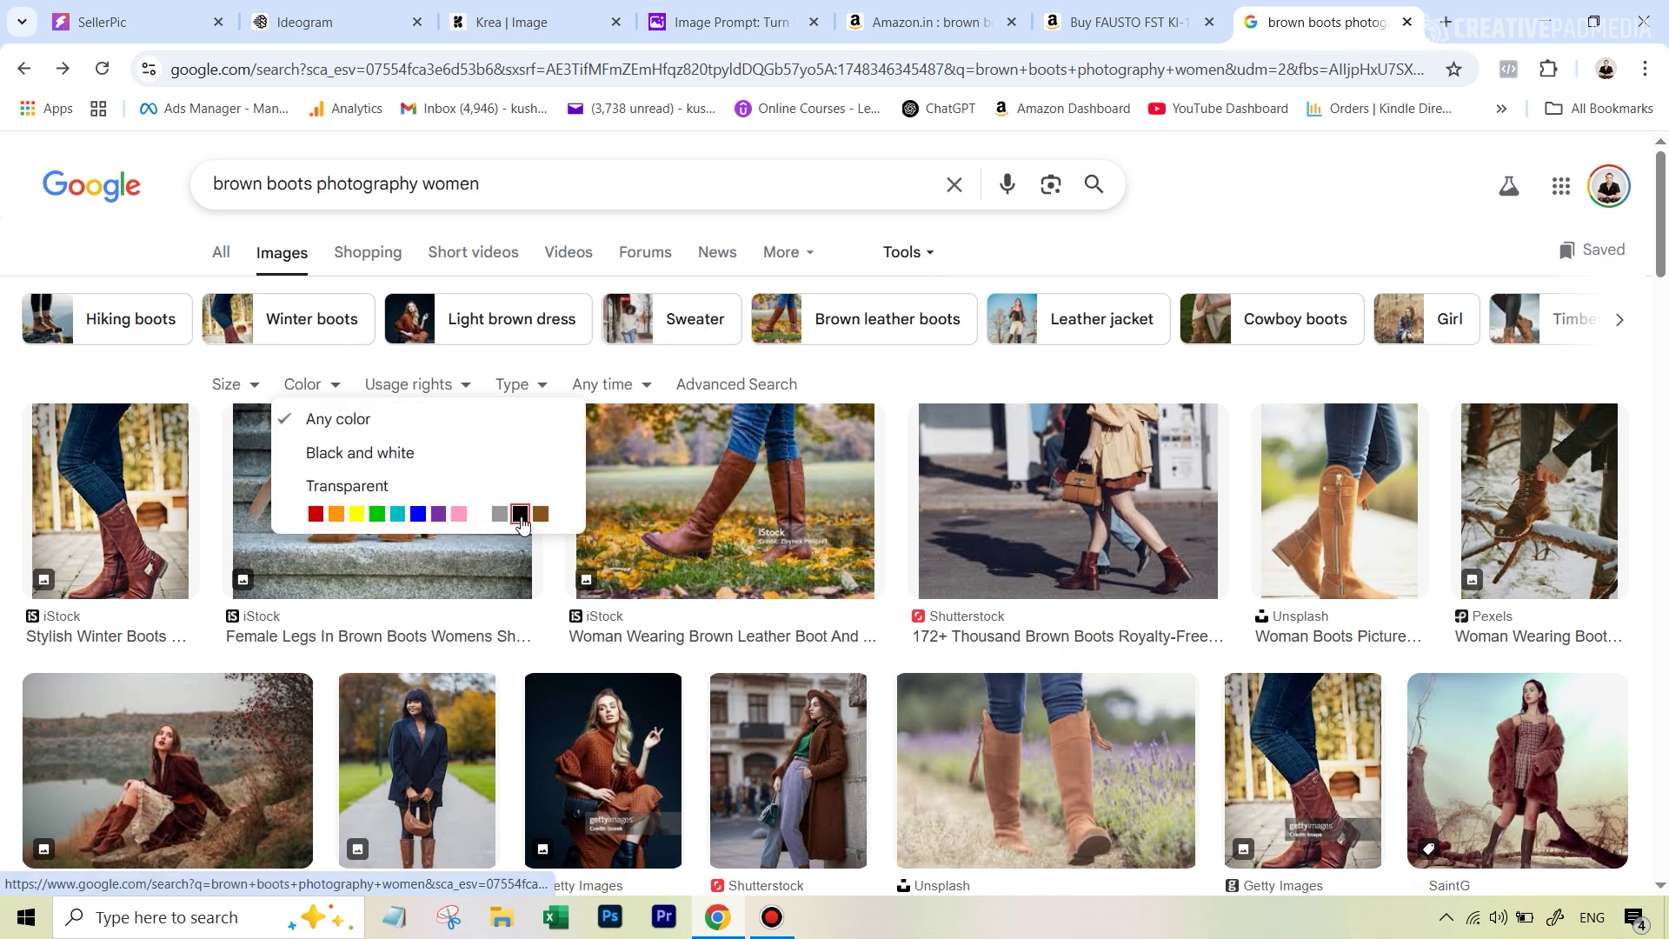
pyautogui.click(520, 516)
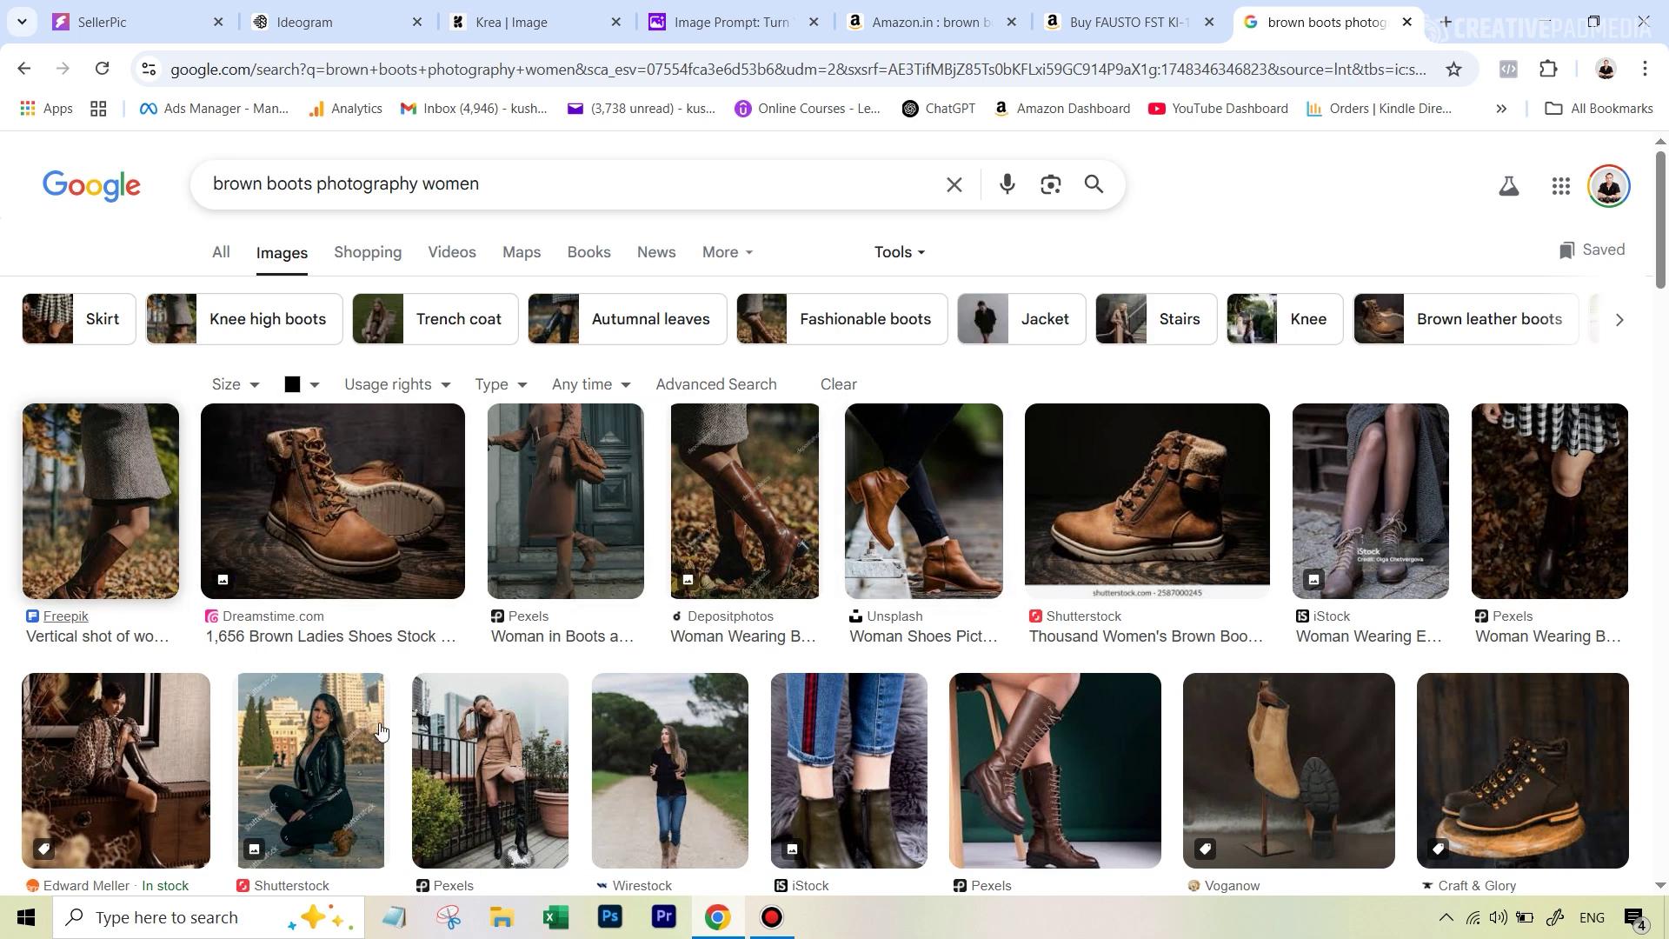
# Preview the Pexels brown leather chunky heel calf boots photo, then return to Ideogram
pyautogui.scroll(-3, 1117, 609)
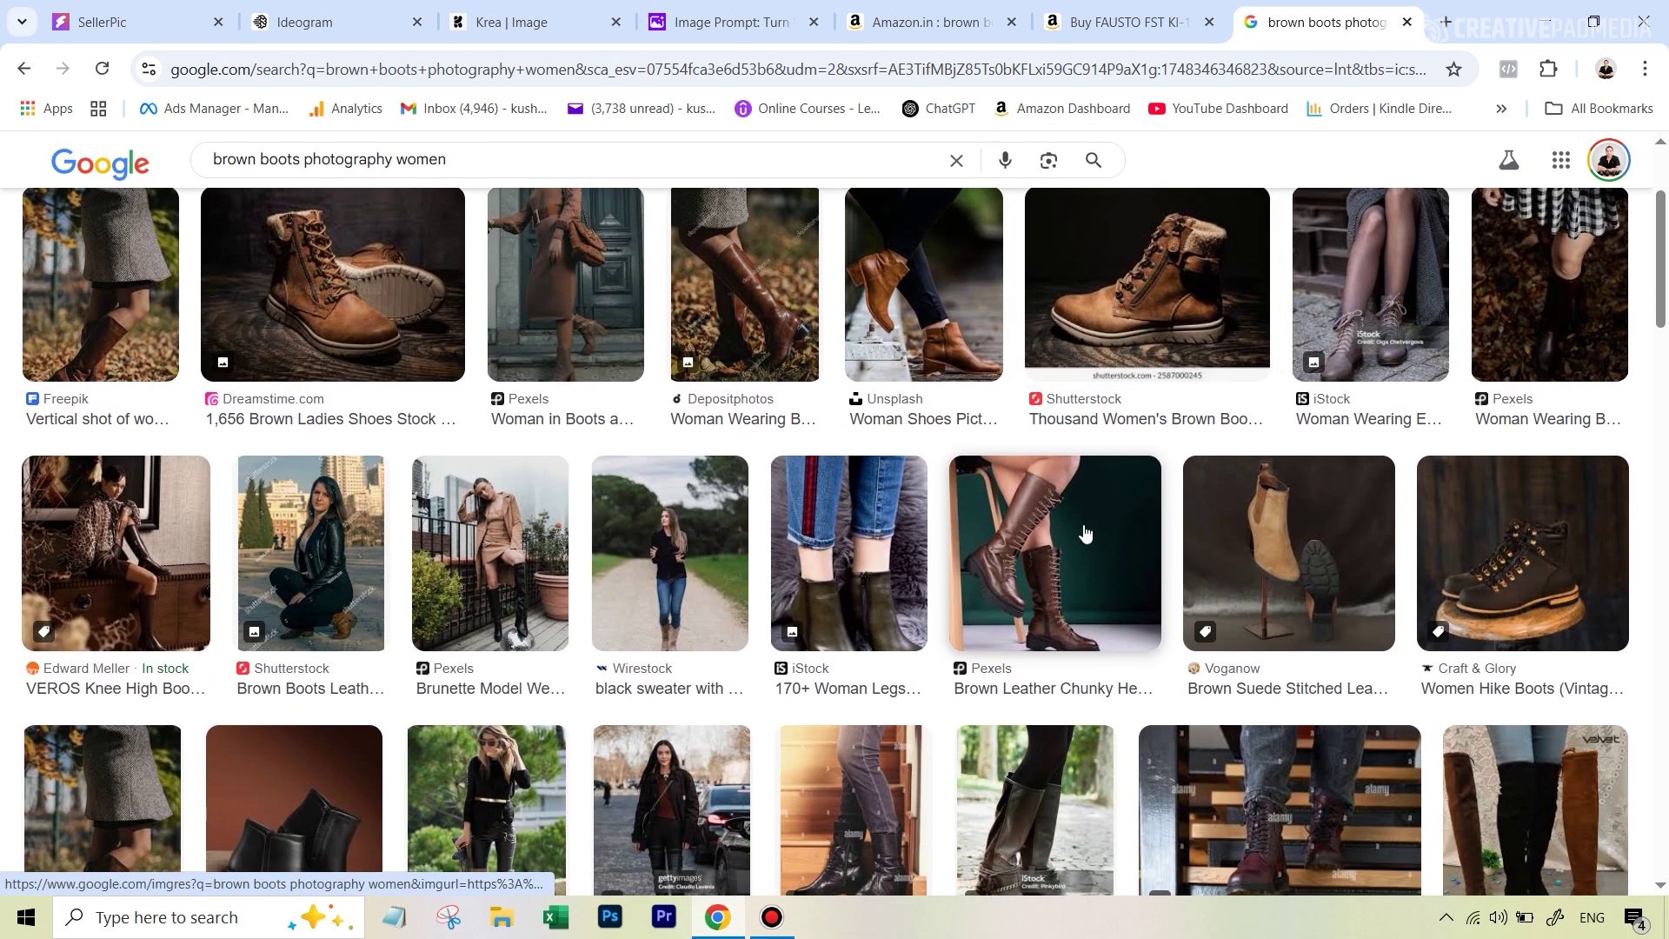
pyautogui.click(1013, 565)
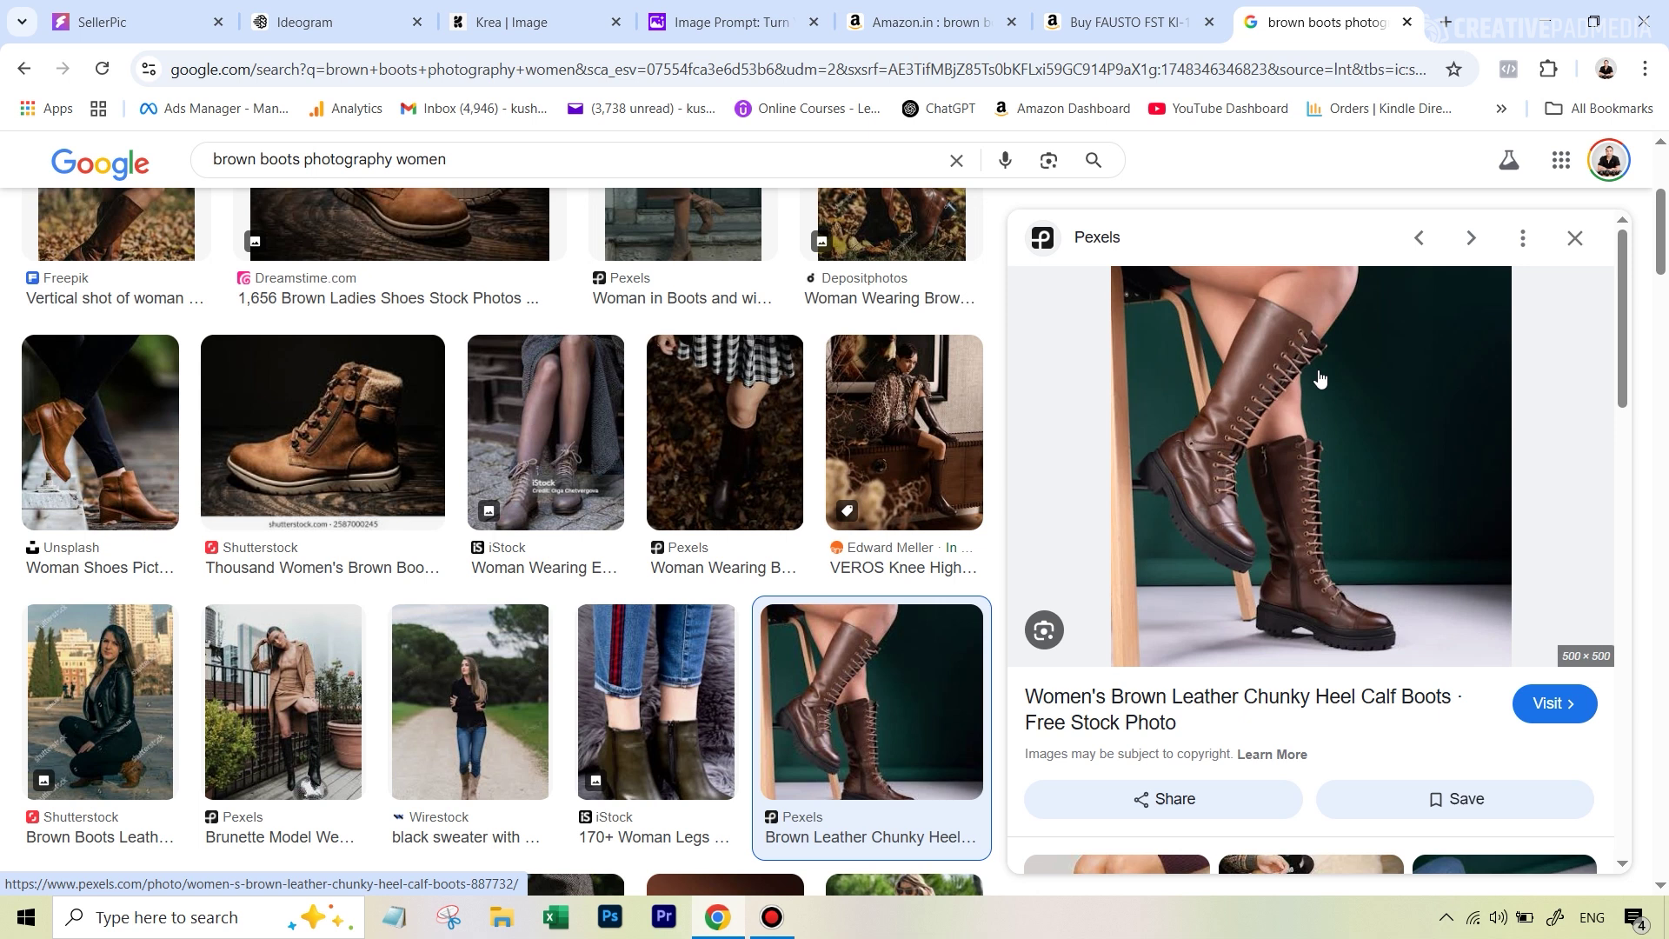
pyautogui.hotkey('ctrl', '2')
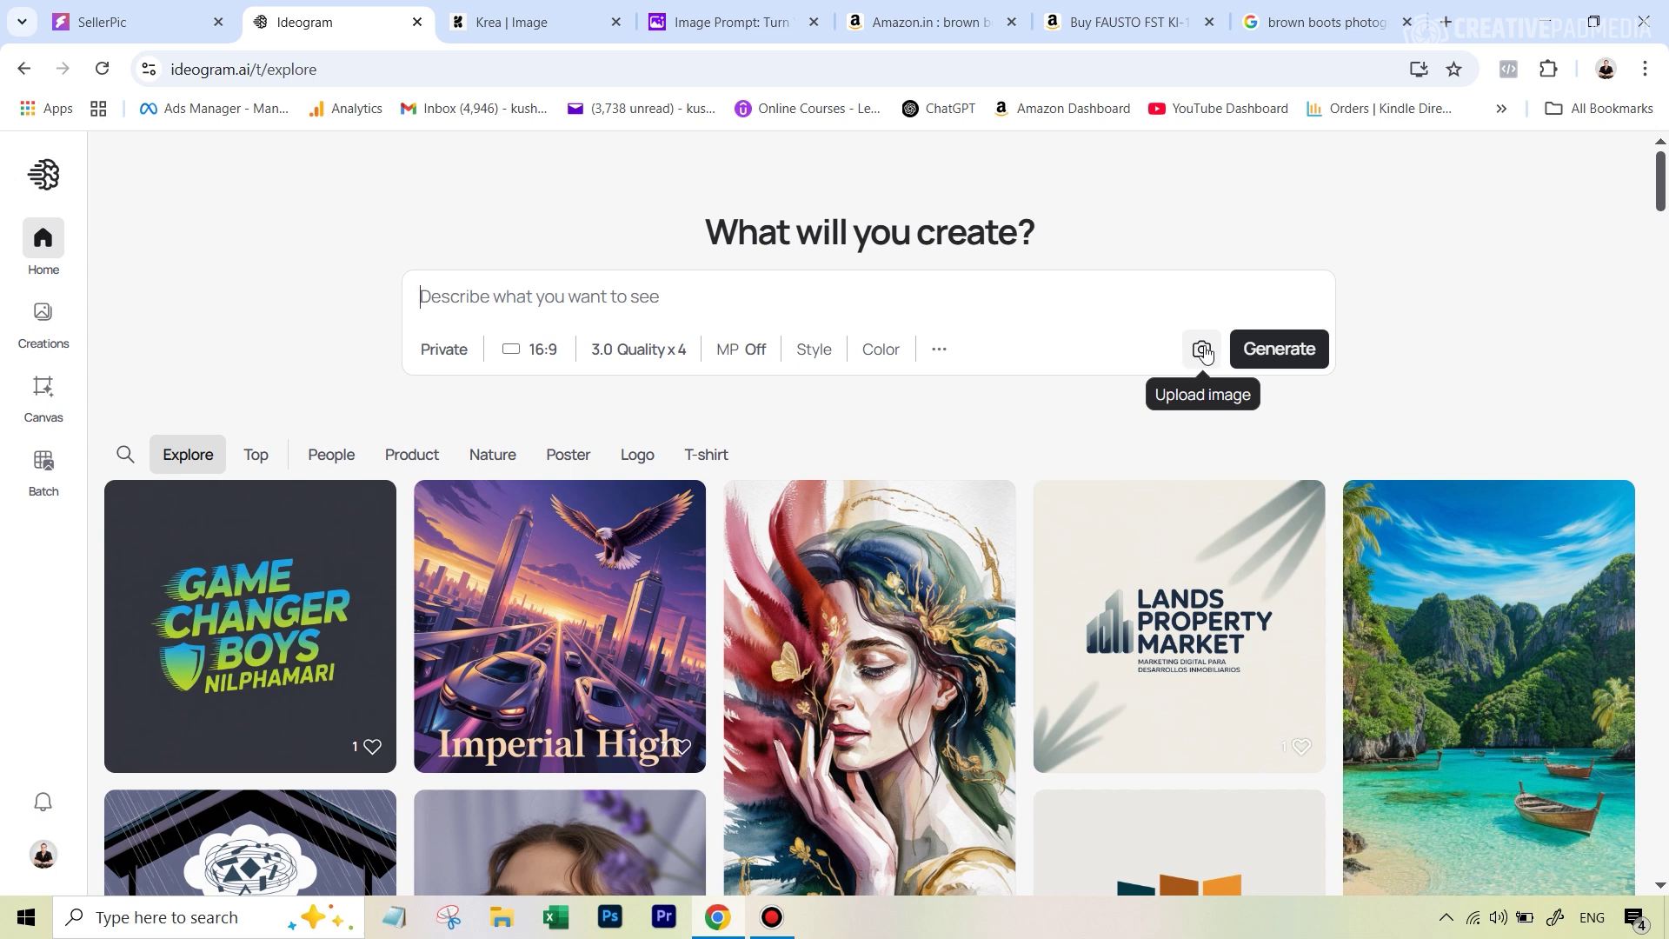
# Upload the brown boots photo as a remix source with image weight set to 70
pyautogui.click(1202, 352)
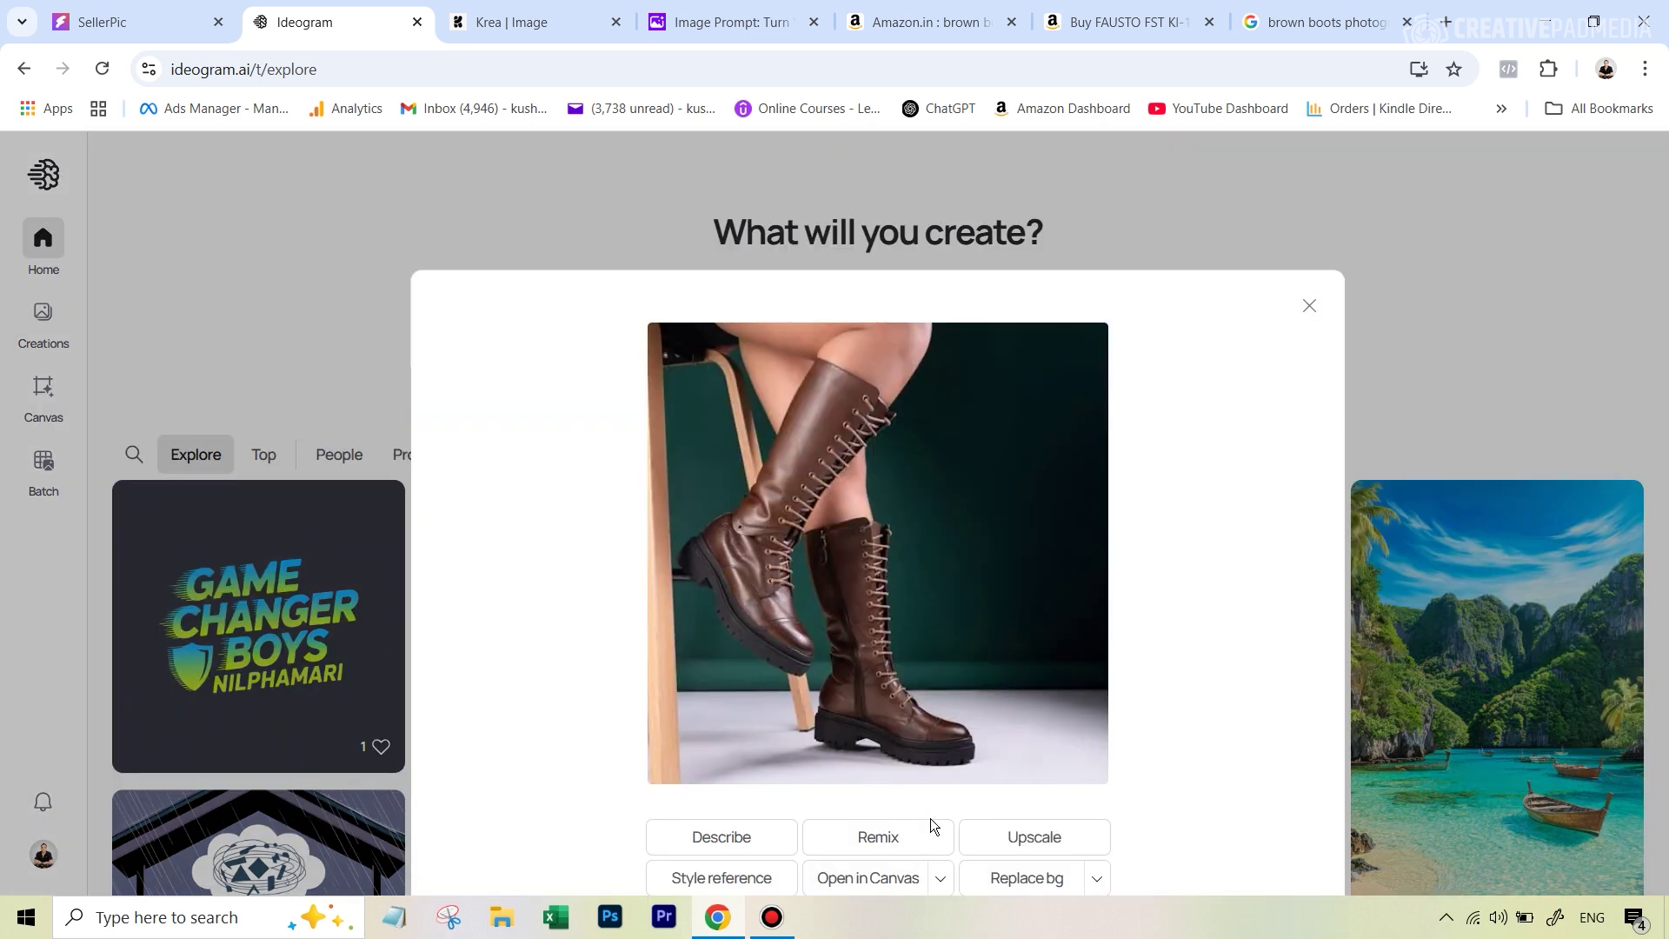
pyautogui.click(892, 848)
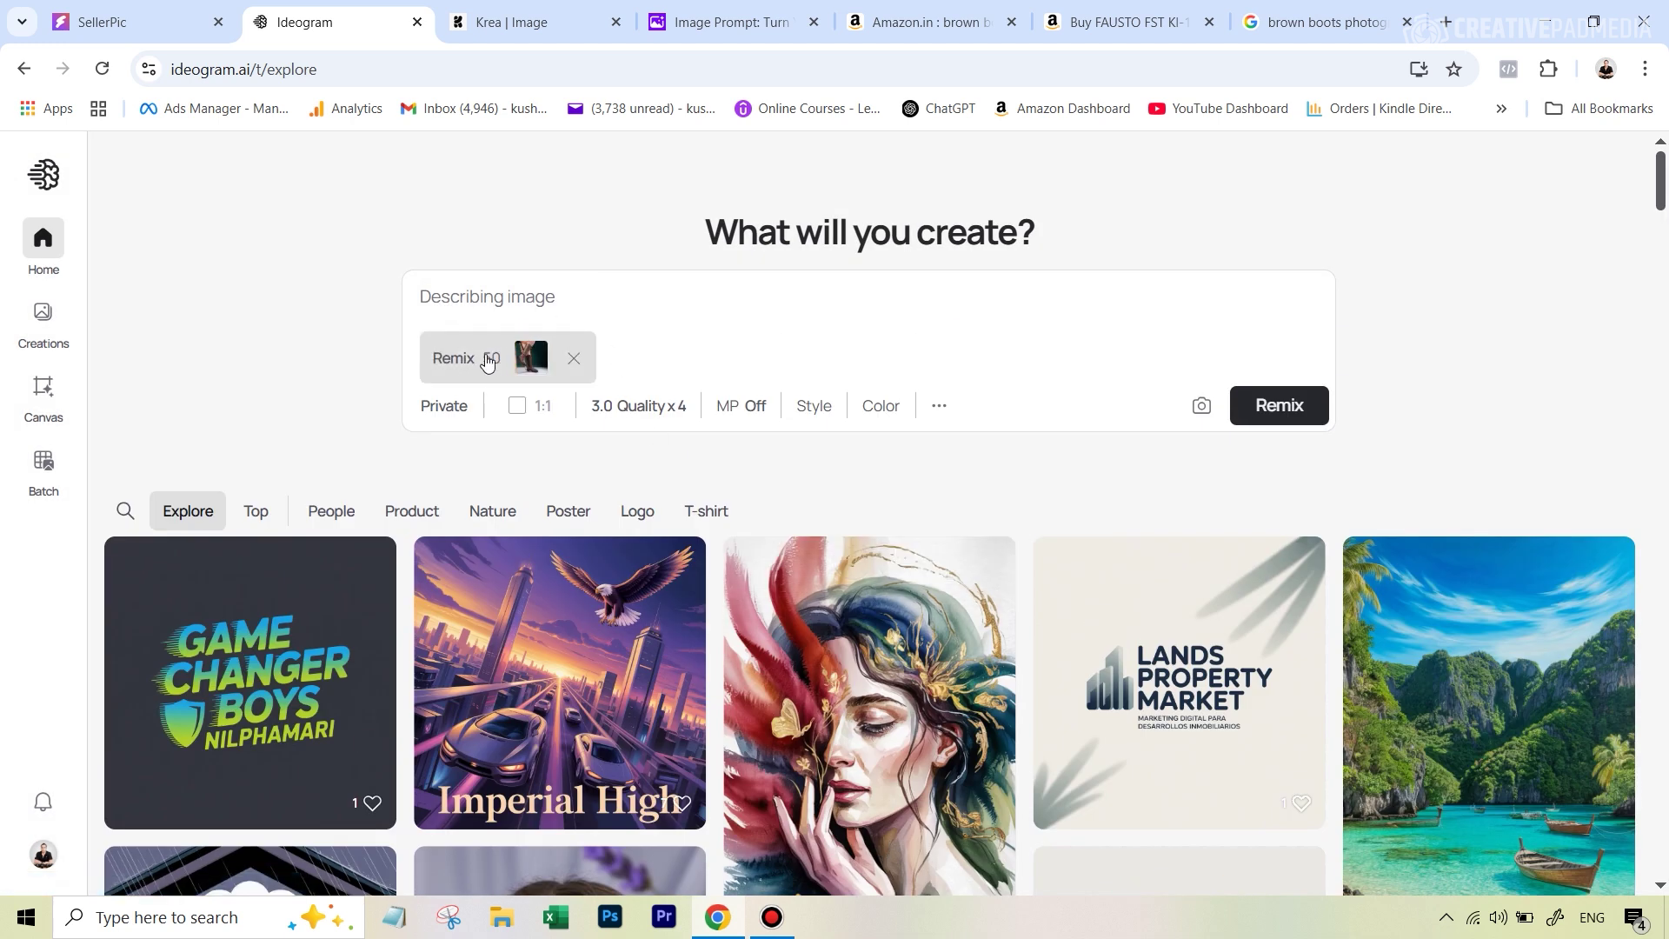
pyautogui.click(488, 363)
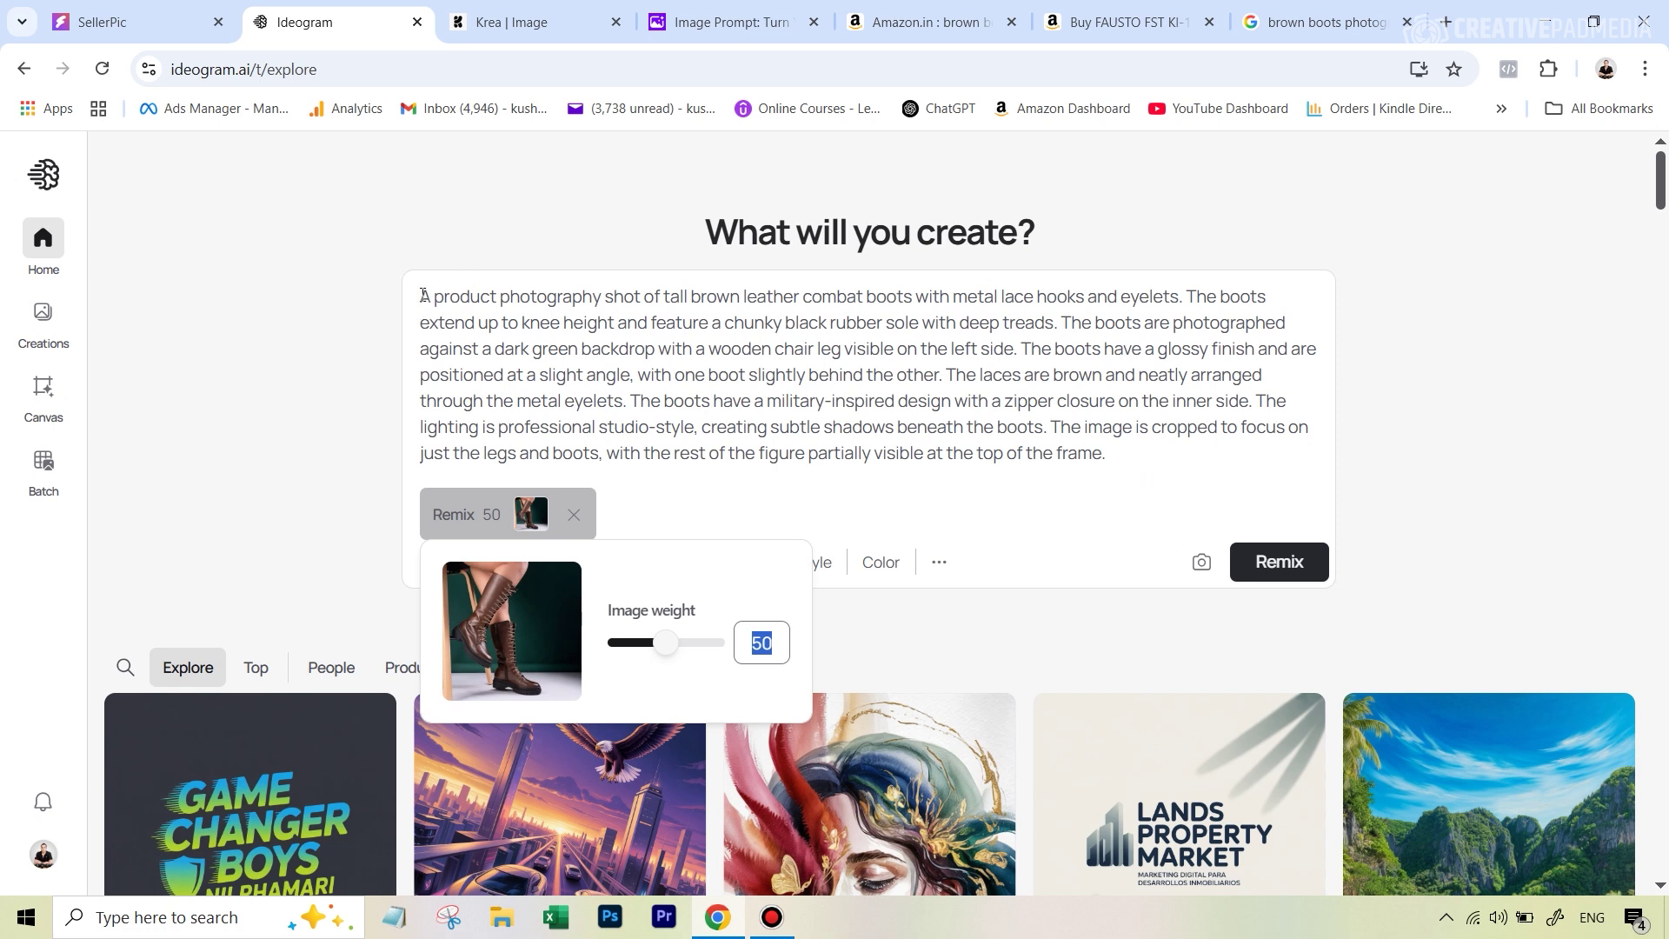
pyautogui.moveTo(517, 626)
pyautogui.moveTo(664, 647); pyautogui.dragTo(700, 643)
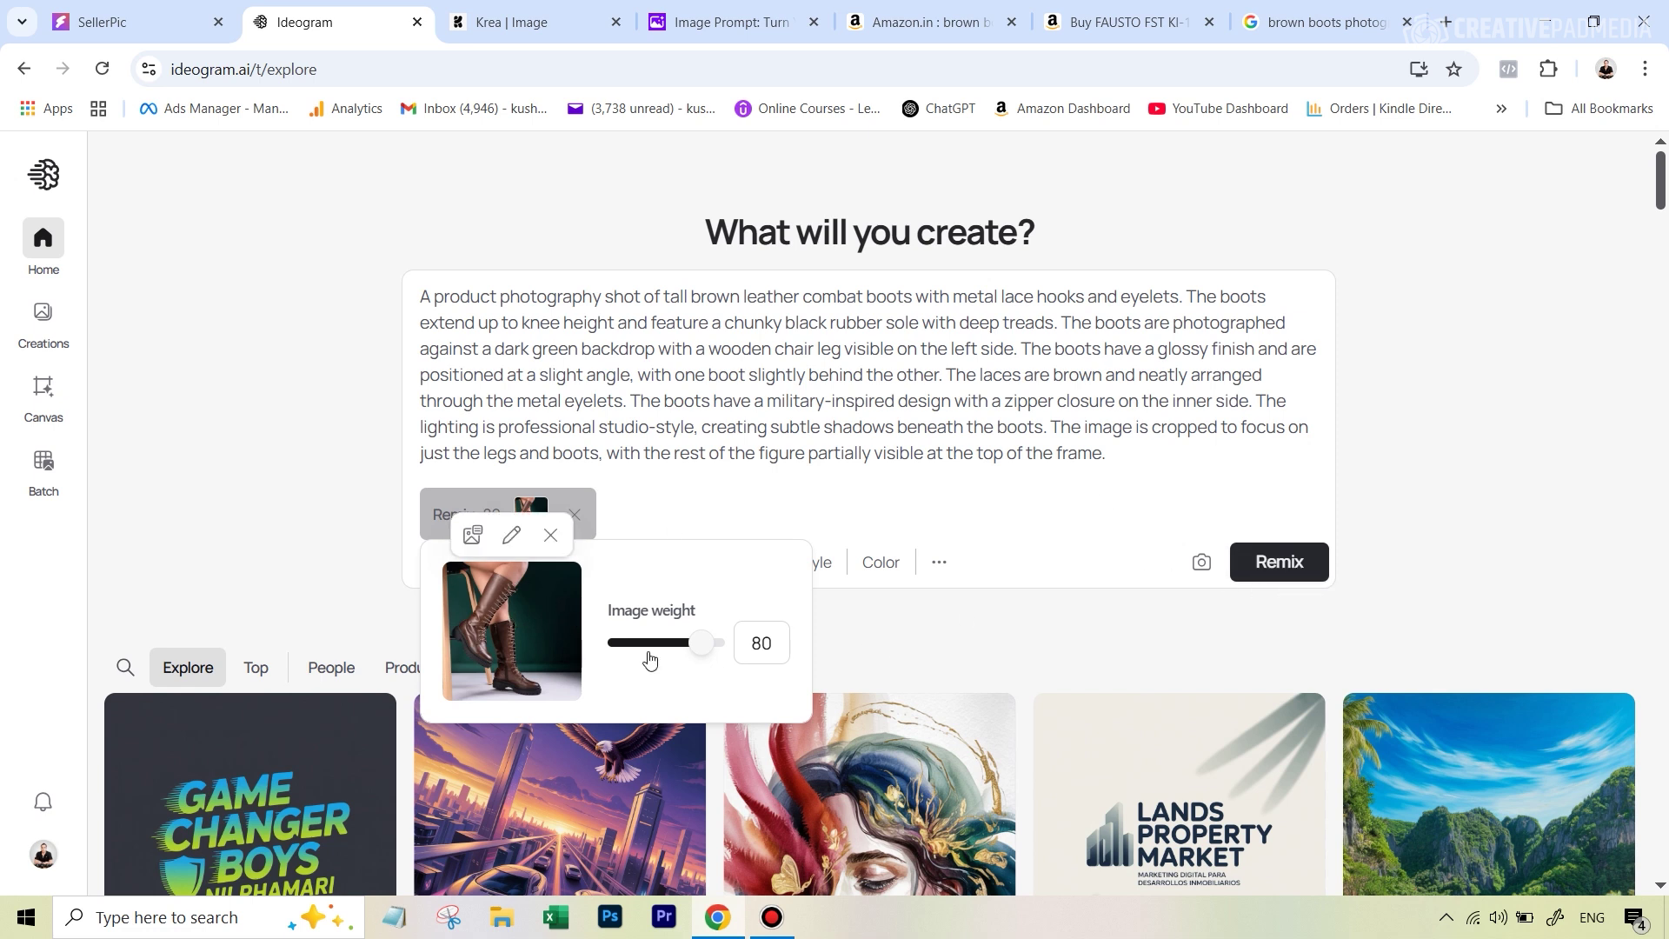
pyautogui.moveTo(706, 652)
pyautogui.mouseDown()
pyautogui.moveTo(668, 650)
pyautogui.moveTo(693, 652)
pyautogui.mouseUp()
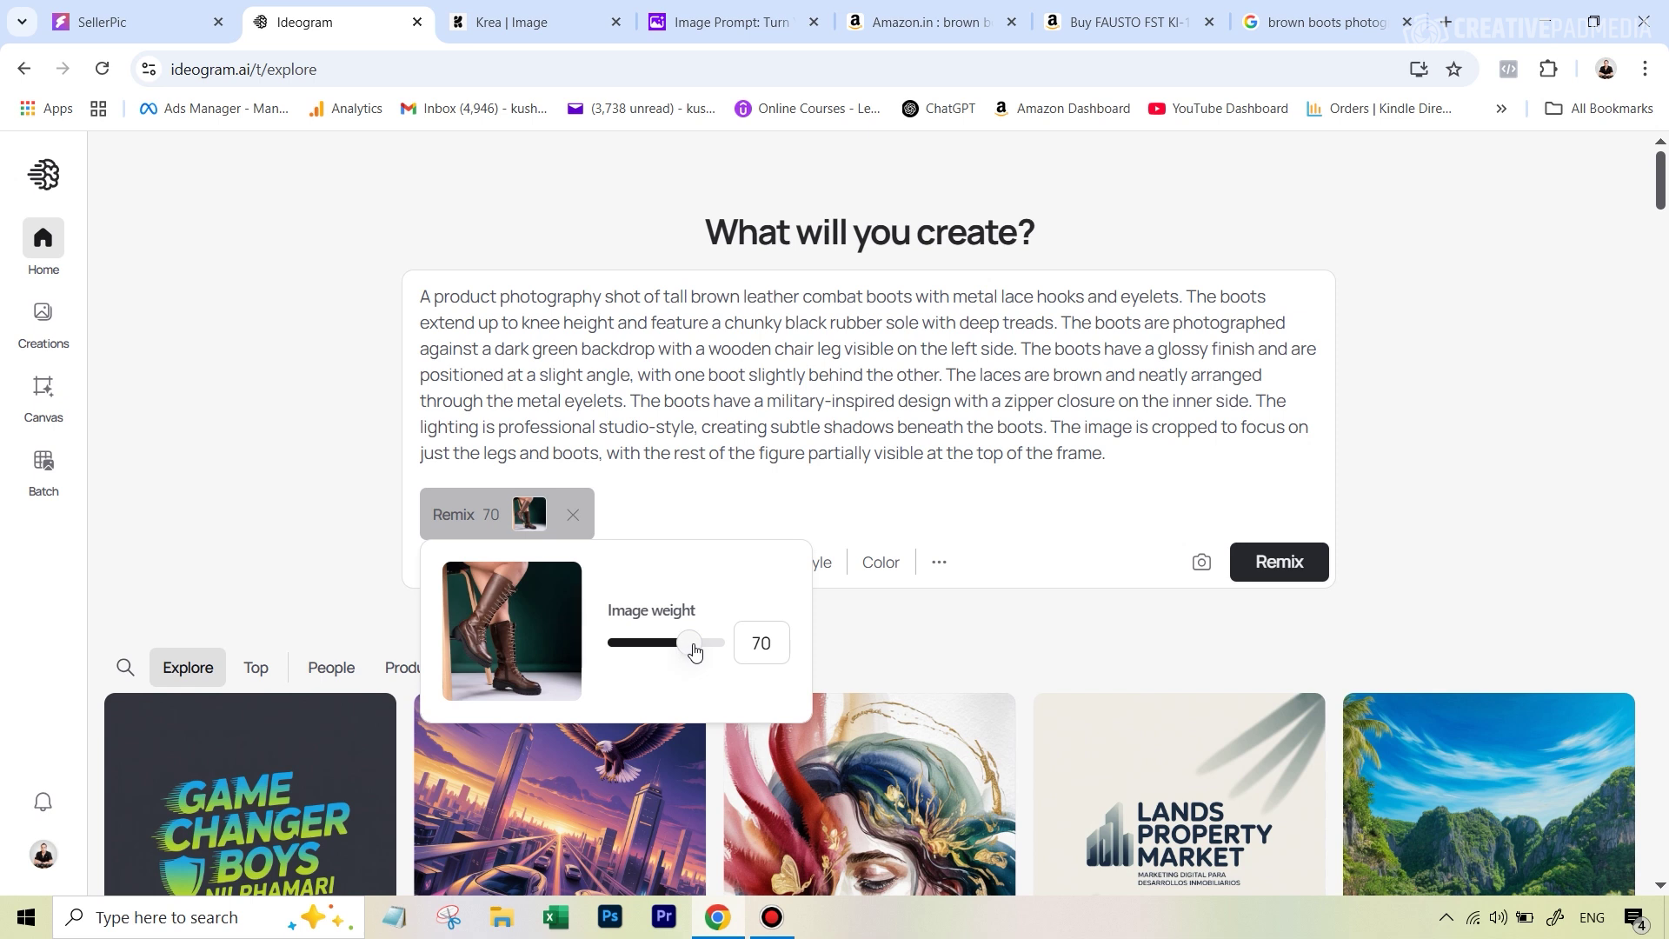
# Generate four remixes of the boots photo and review the prompt settings
pyautogui.click(1279, 563)
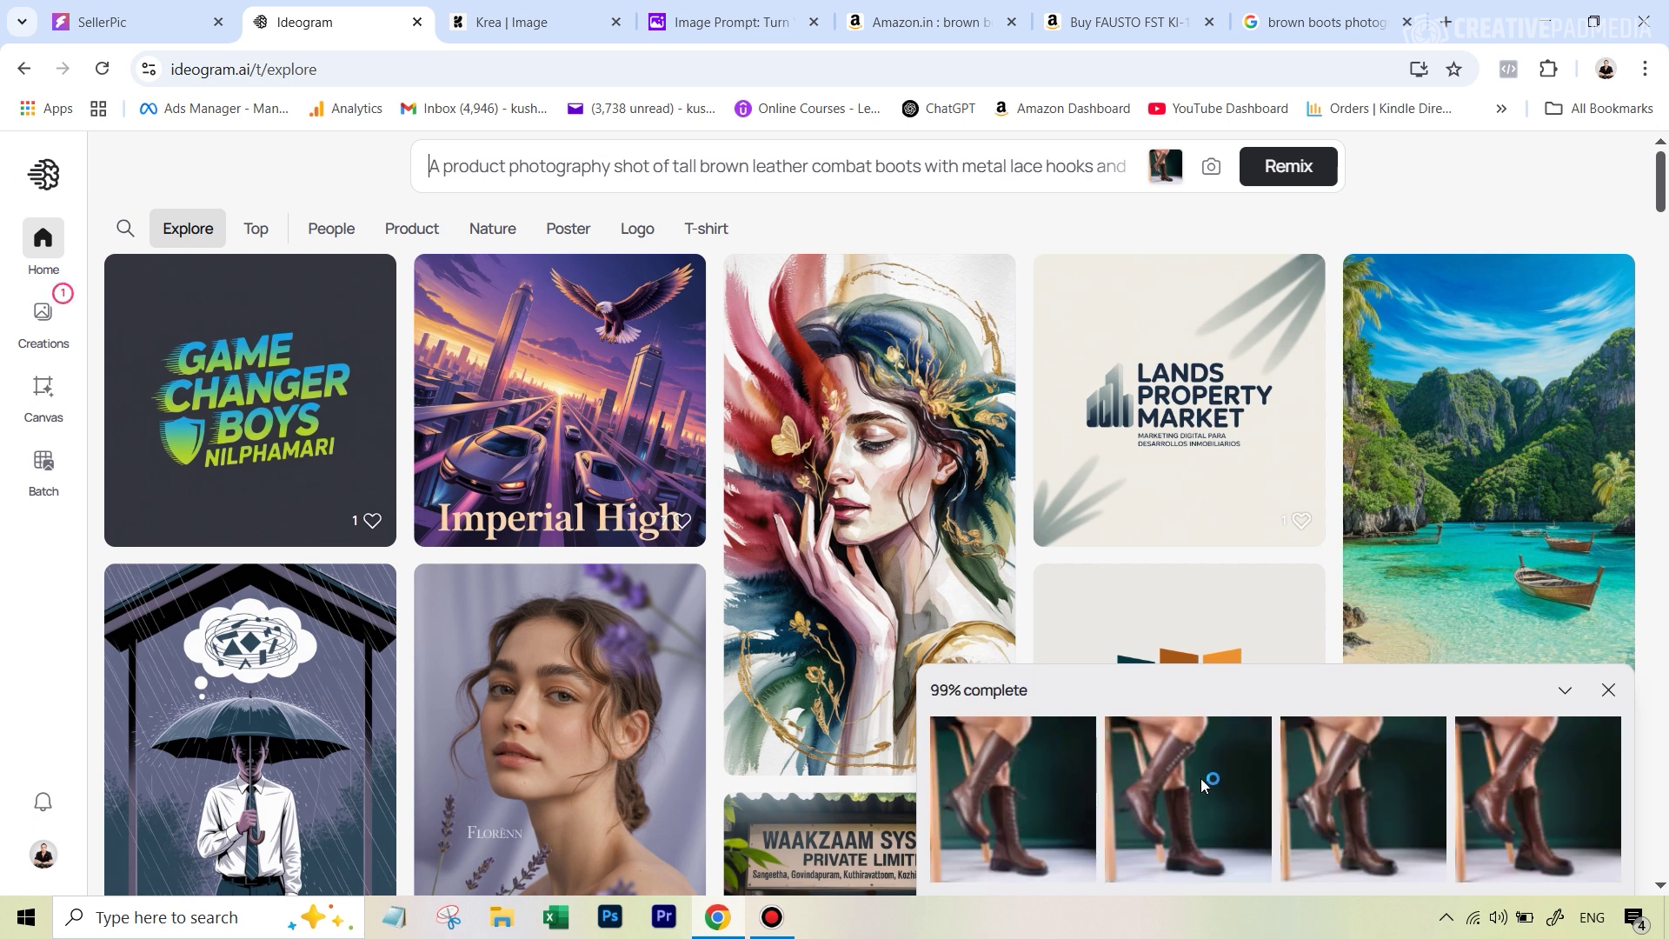
pyautogui.click(683, 171)
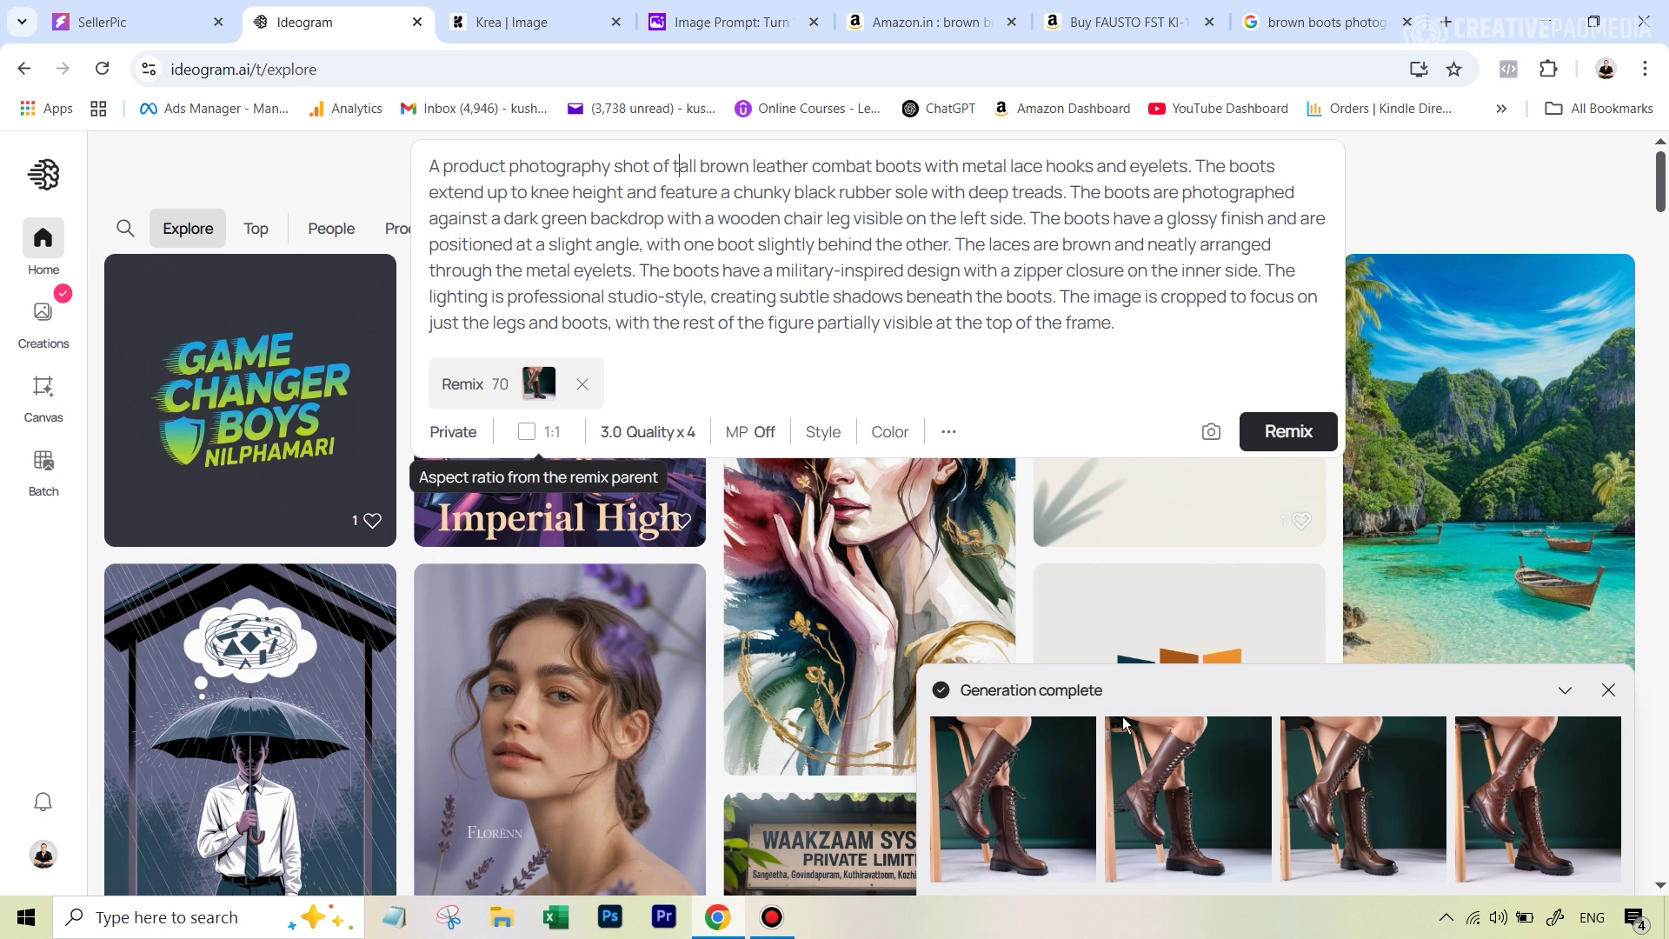
pyautogui.click(1205, 771)
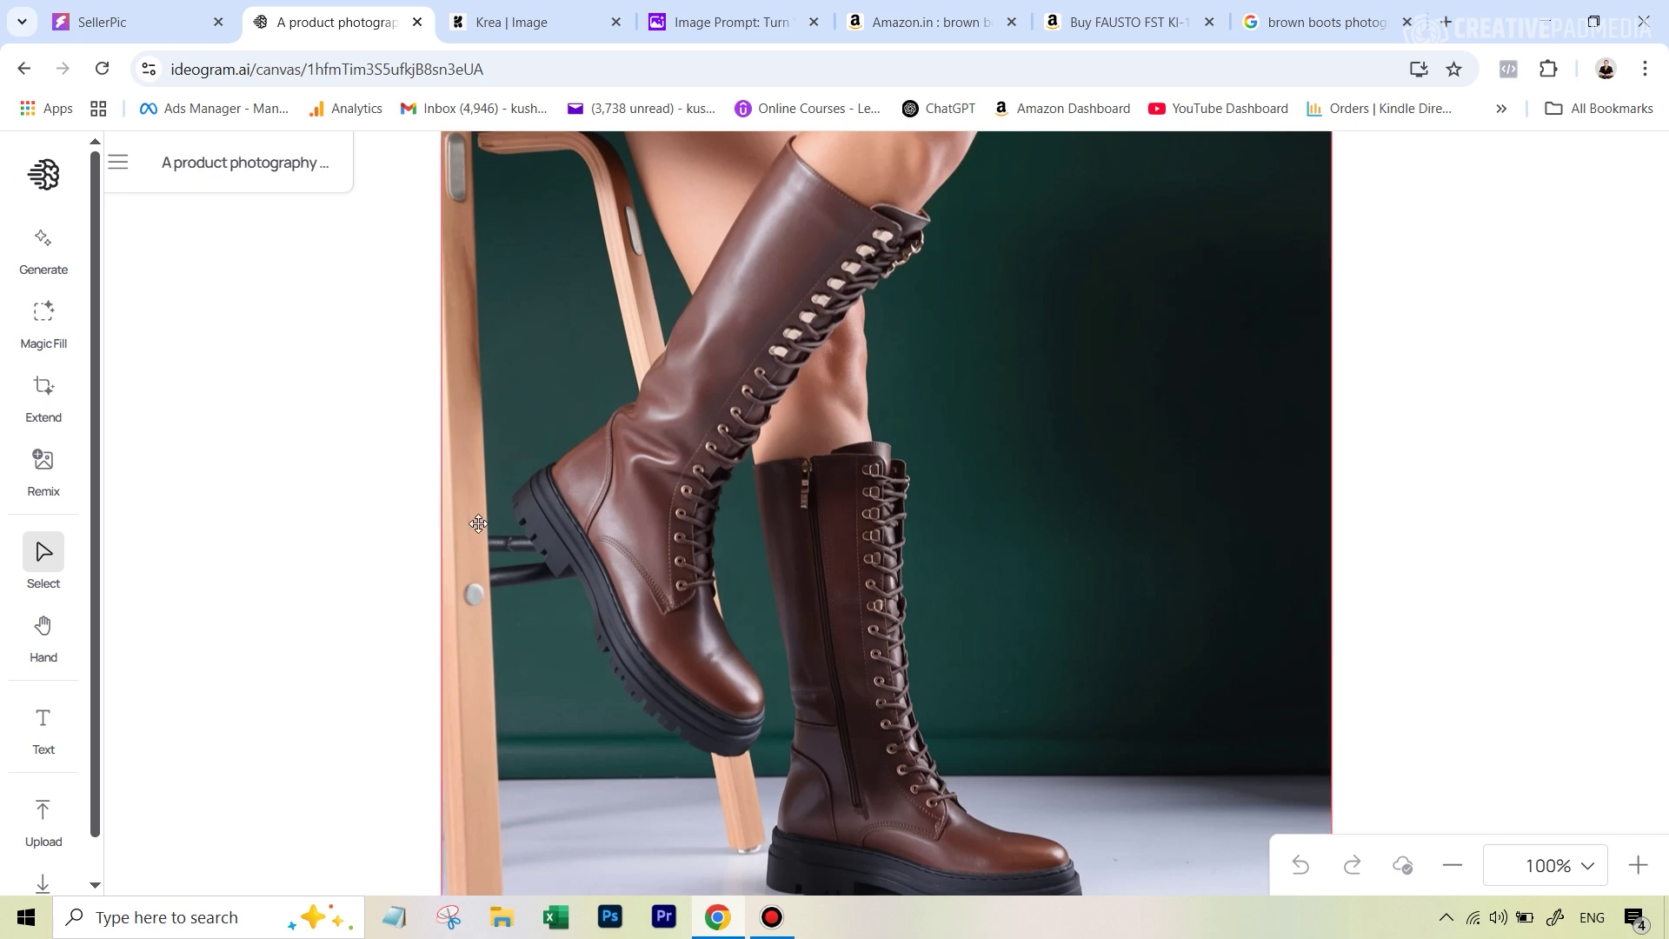
# Extend the boots image to a 16:9 frame positioned around the boots and generate it
pyautogui.click(43, 388)
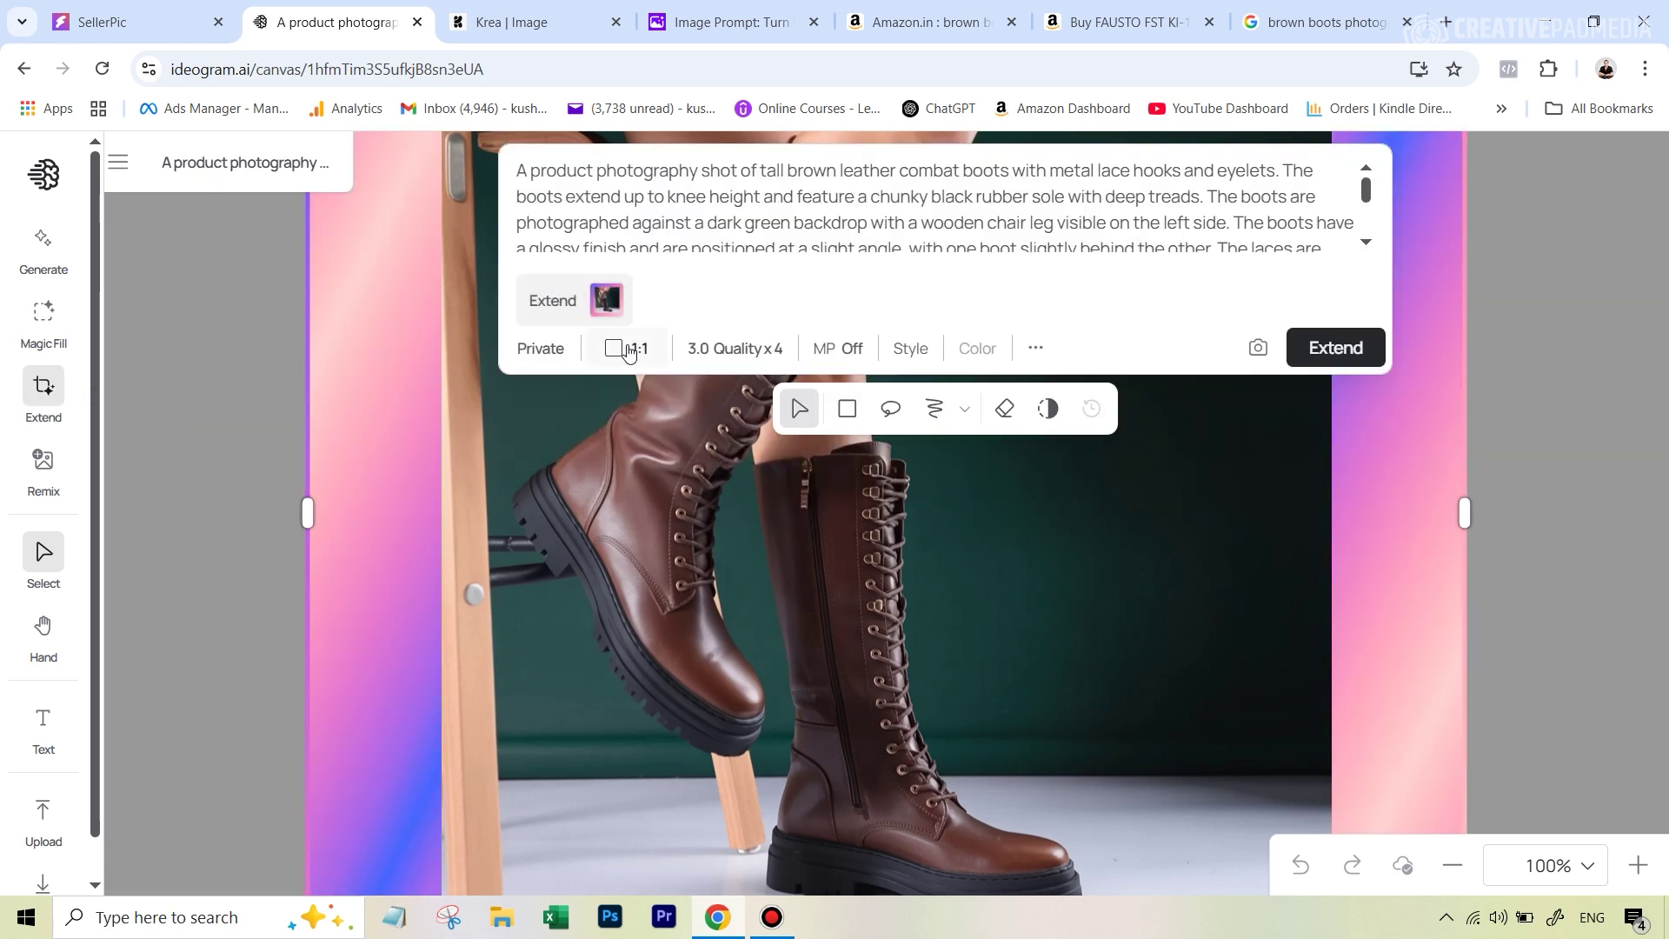
pyautogui.click(630, 351)
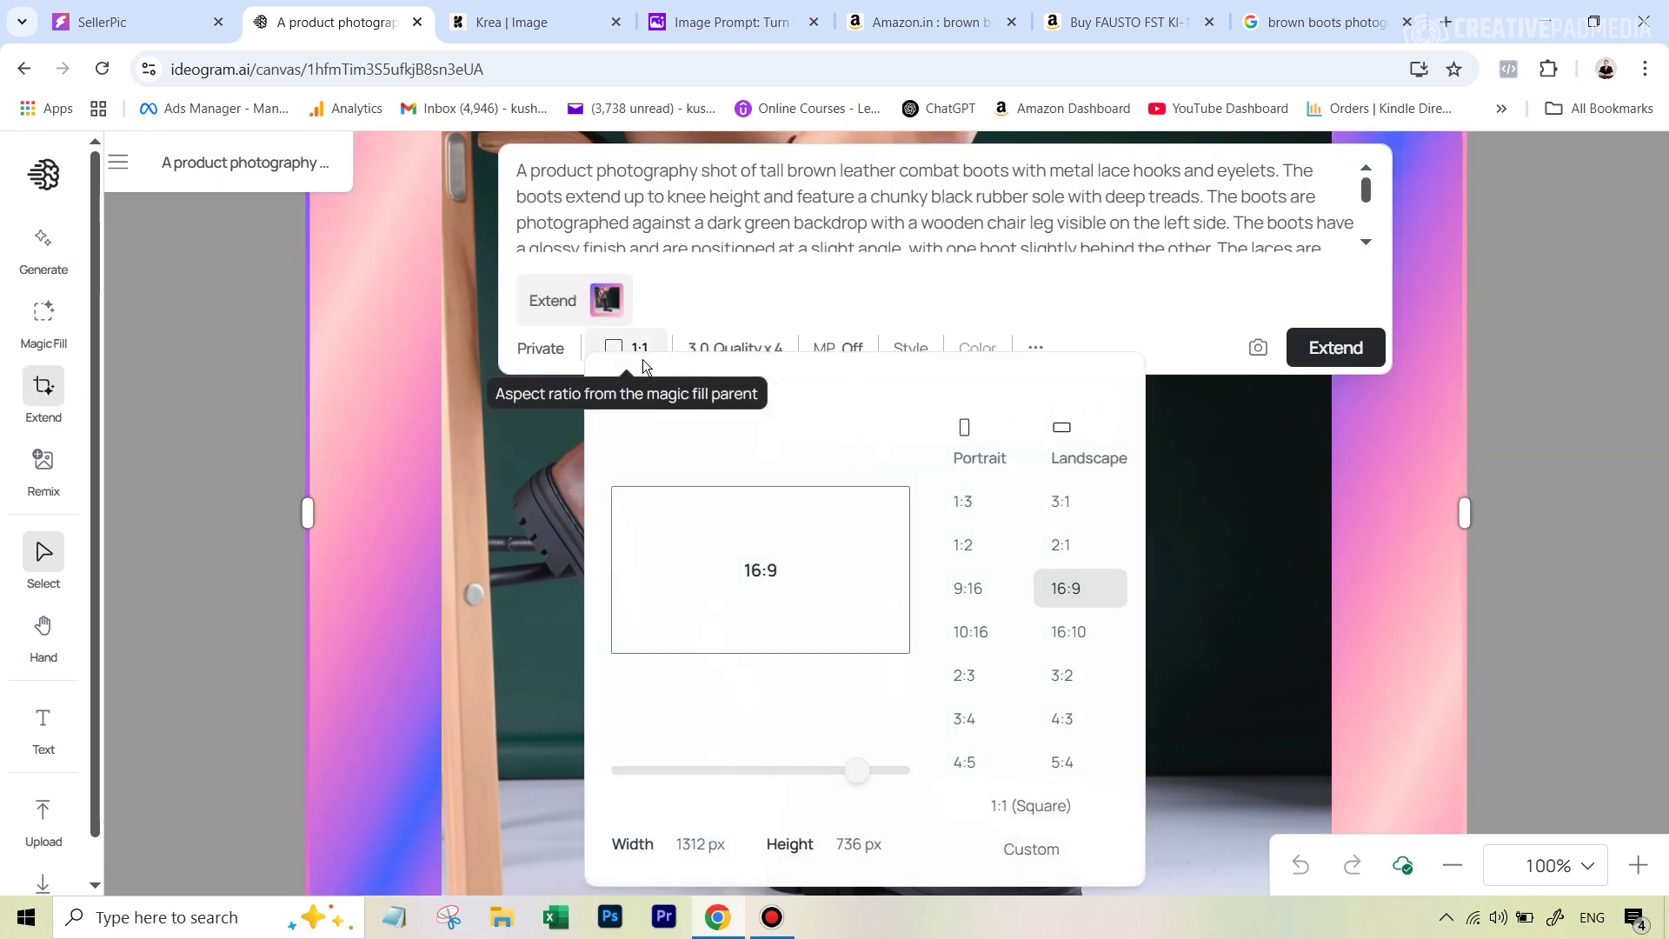
pyautogui.rightClick(1073, 600)
pyautogui.click(1064, 590)
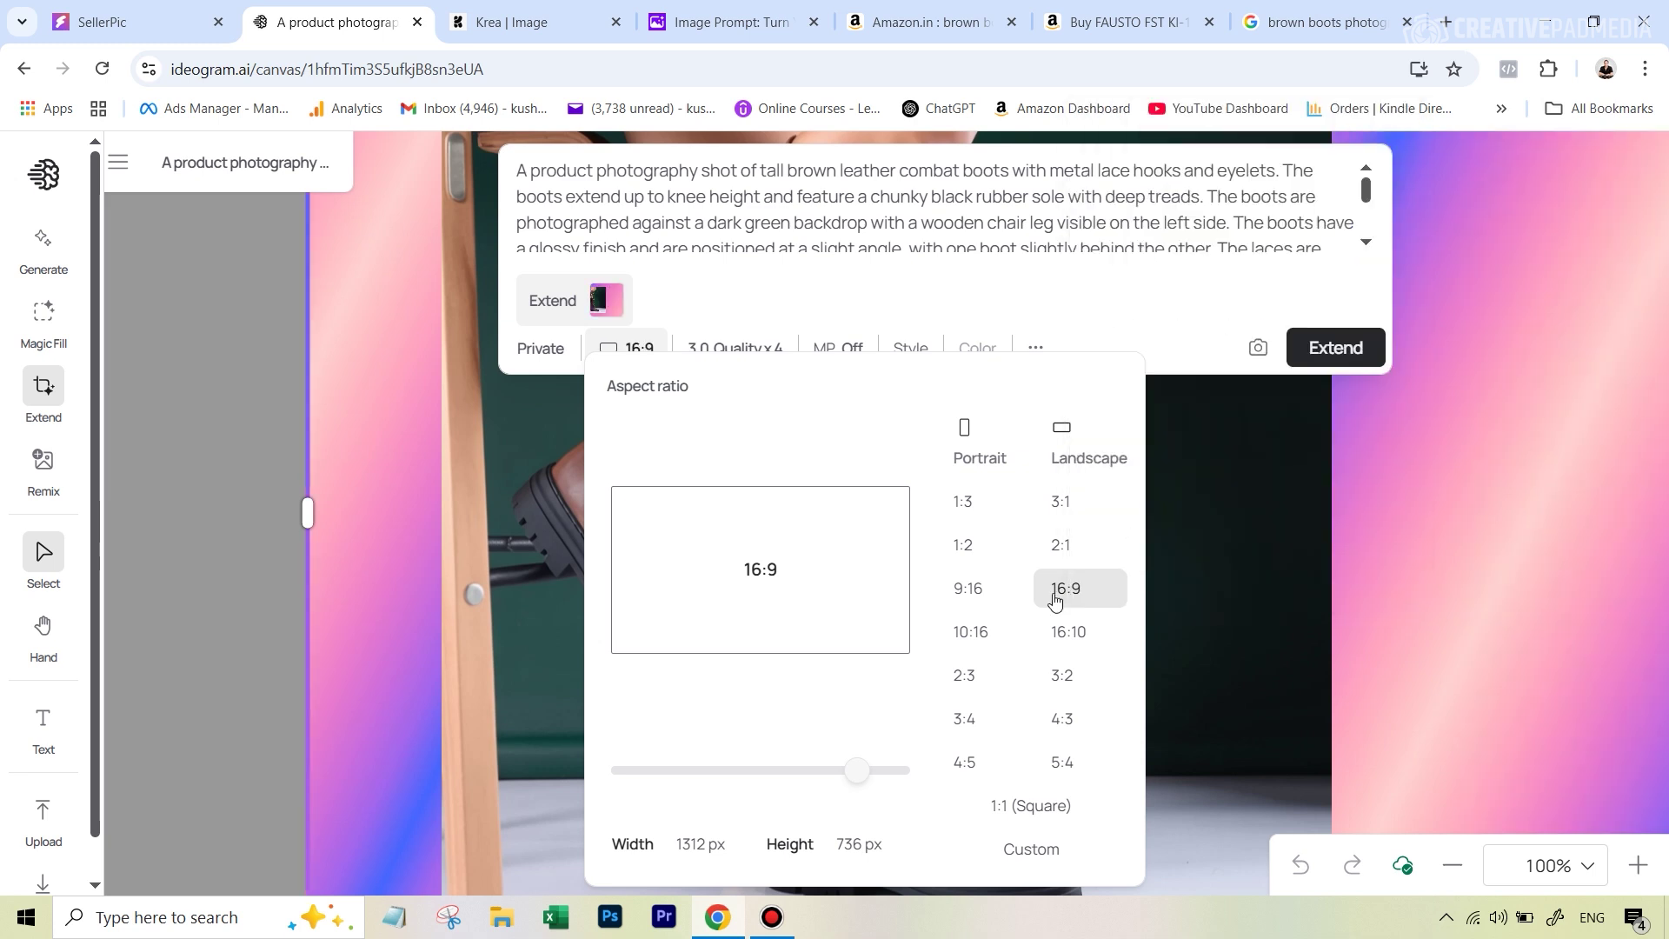
pyautogui.click(1453, 865)
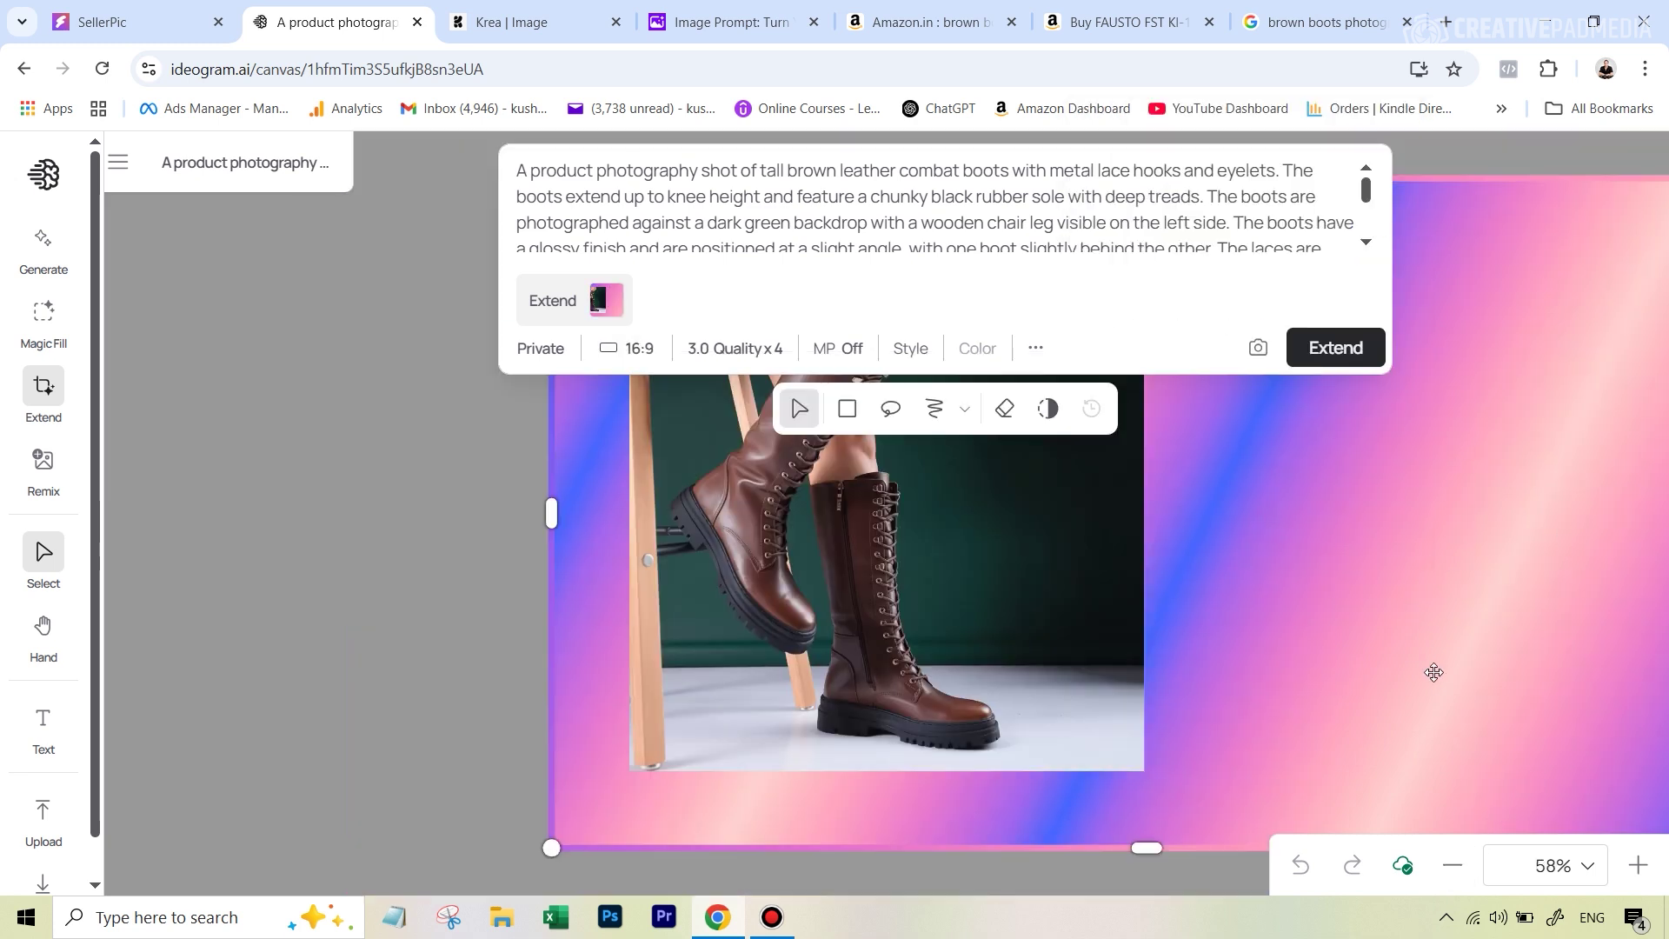
pyautogui.click(1453, 874)
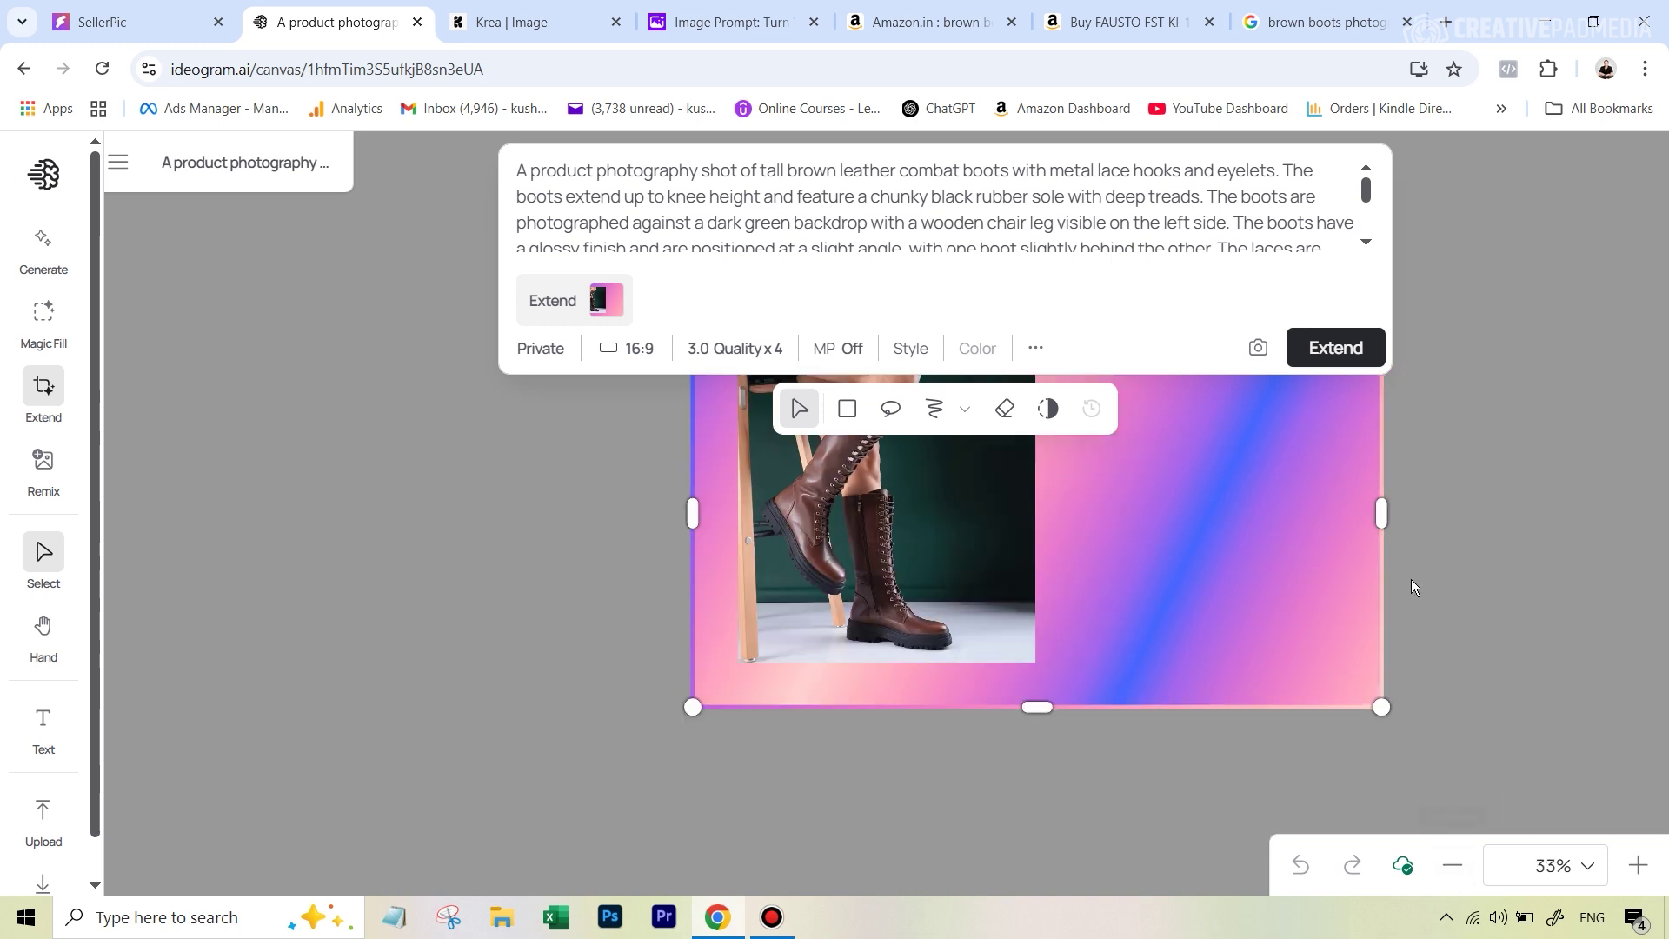
pyautogui.moveTo(1313, 495); pyautogui.dragTo(1207, 499)
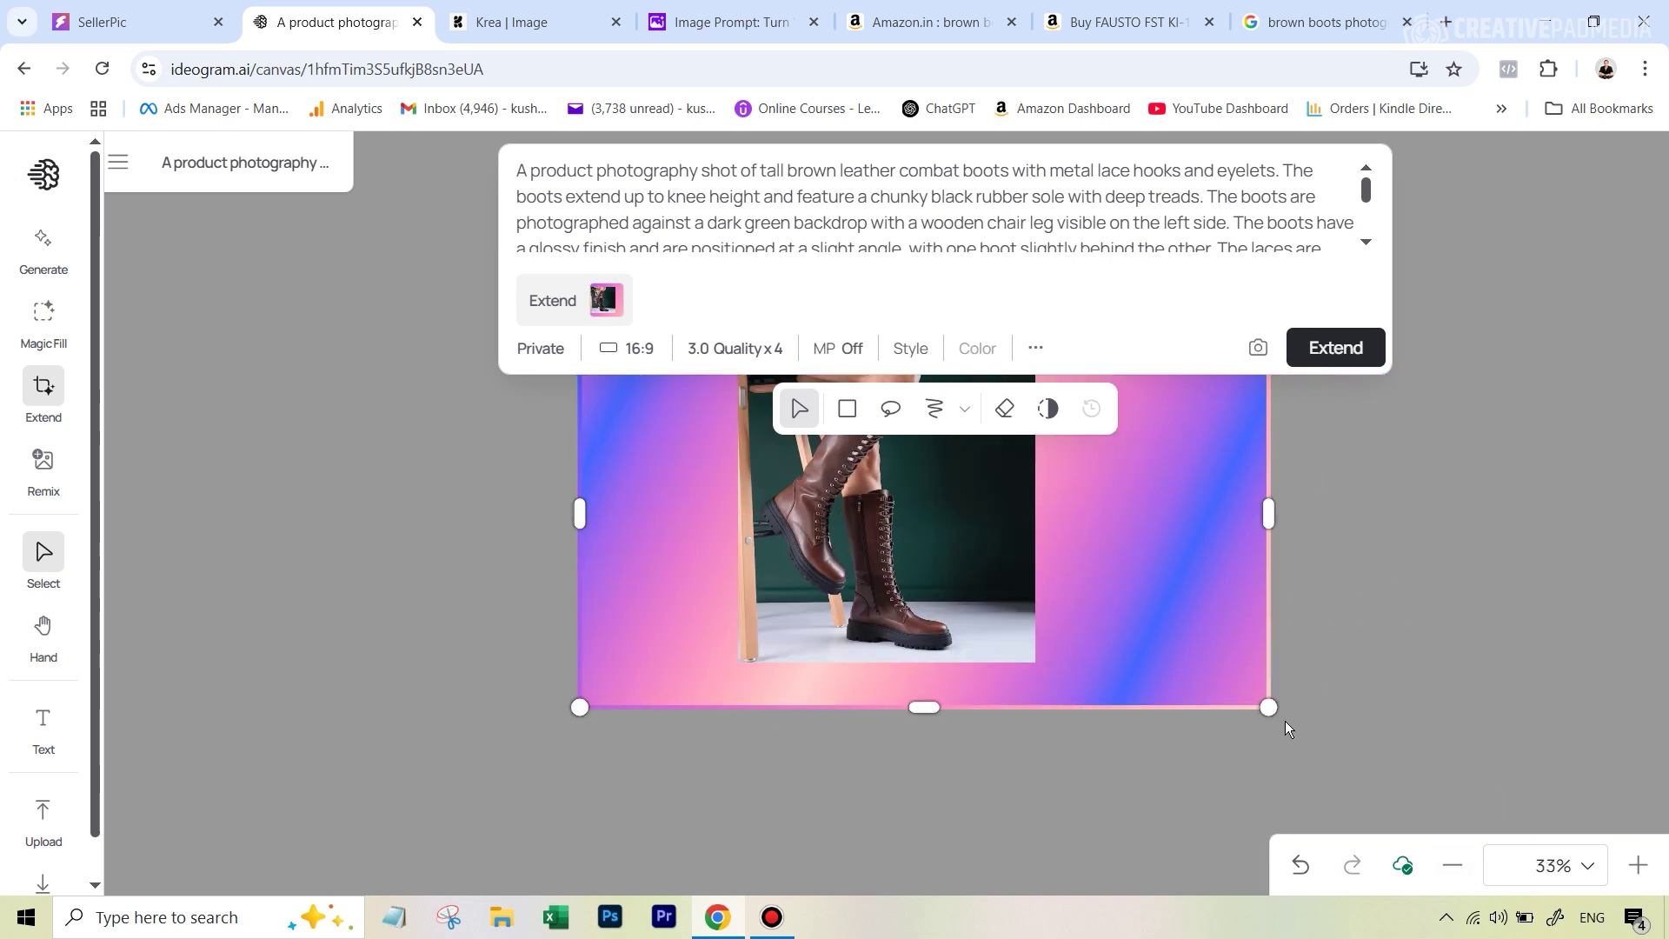
pyautogui.moveTo(1272, 706); pyautogui.dragTo(1201, 671)
pyautogui.moveTo(1140, 585)
pyautogui.mouseDown()
pyautogui.moveTo(1211, 623)
pyautogui.moveTo(1144, 589)
pyautogui.mouseUp()
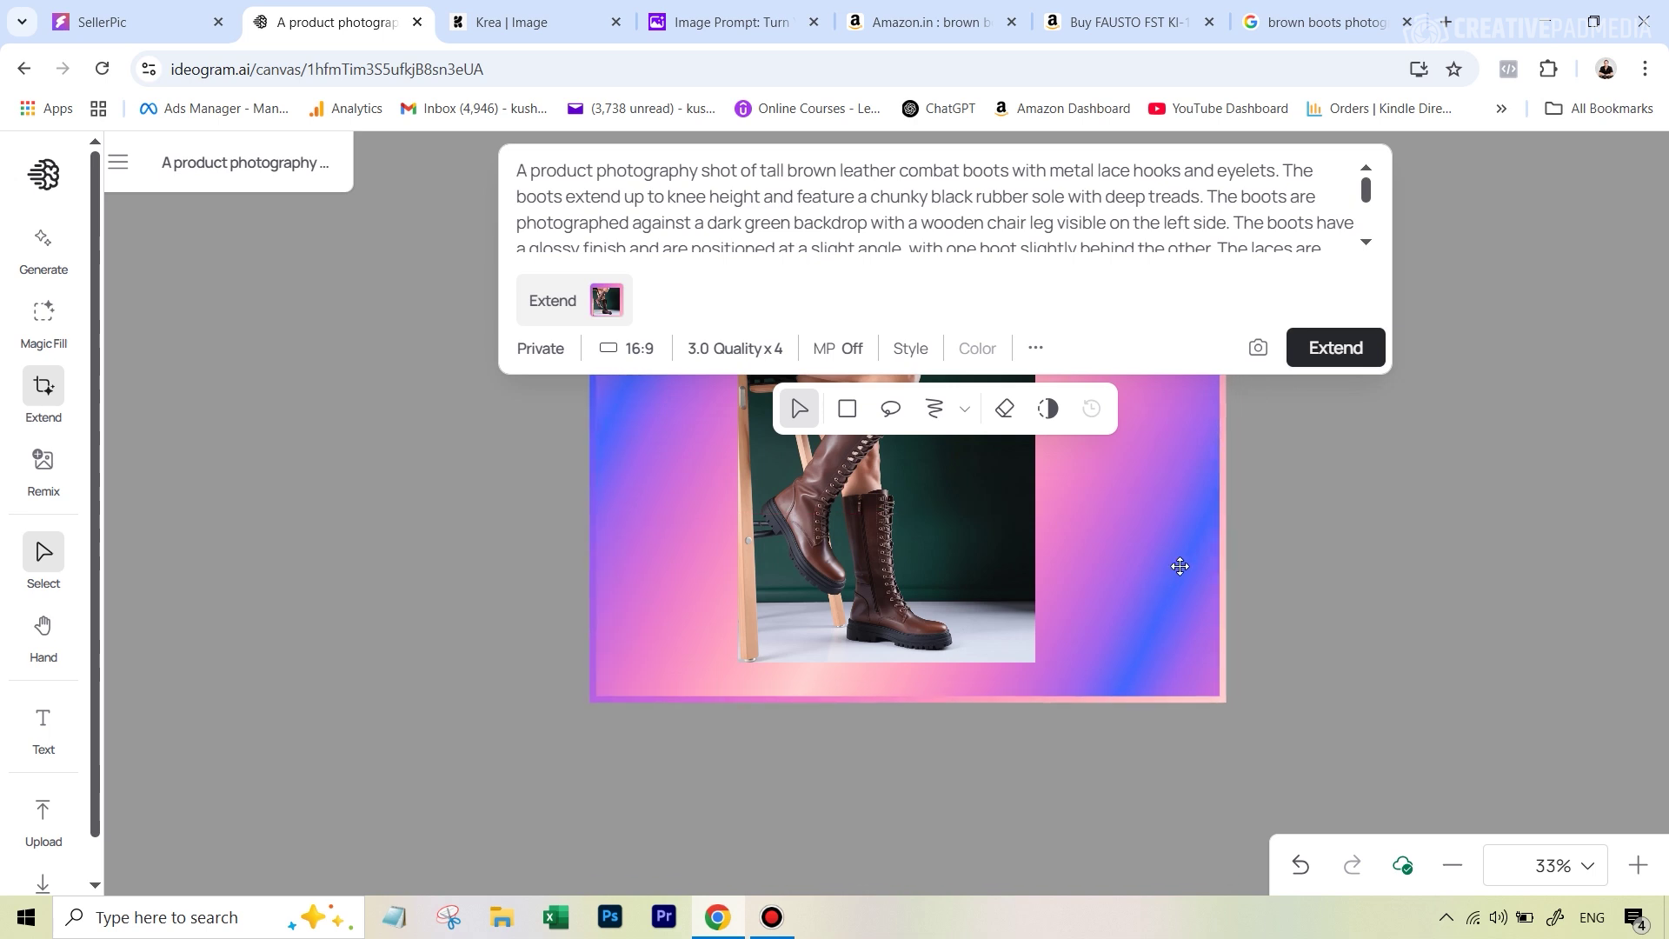
pyautogui.click(1357, 356)
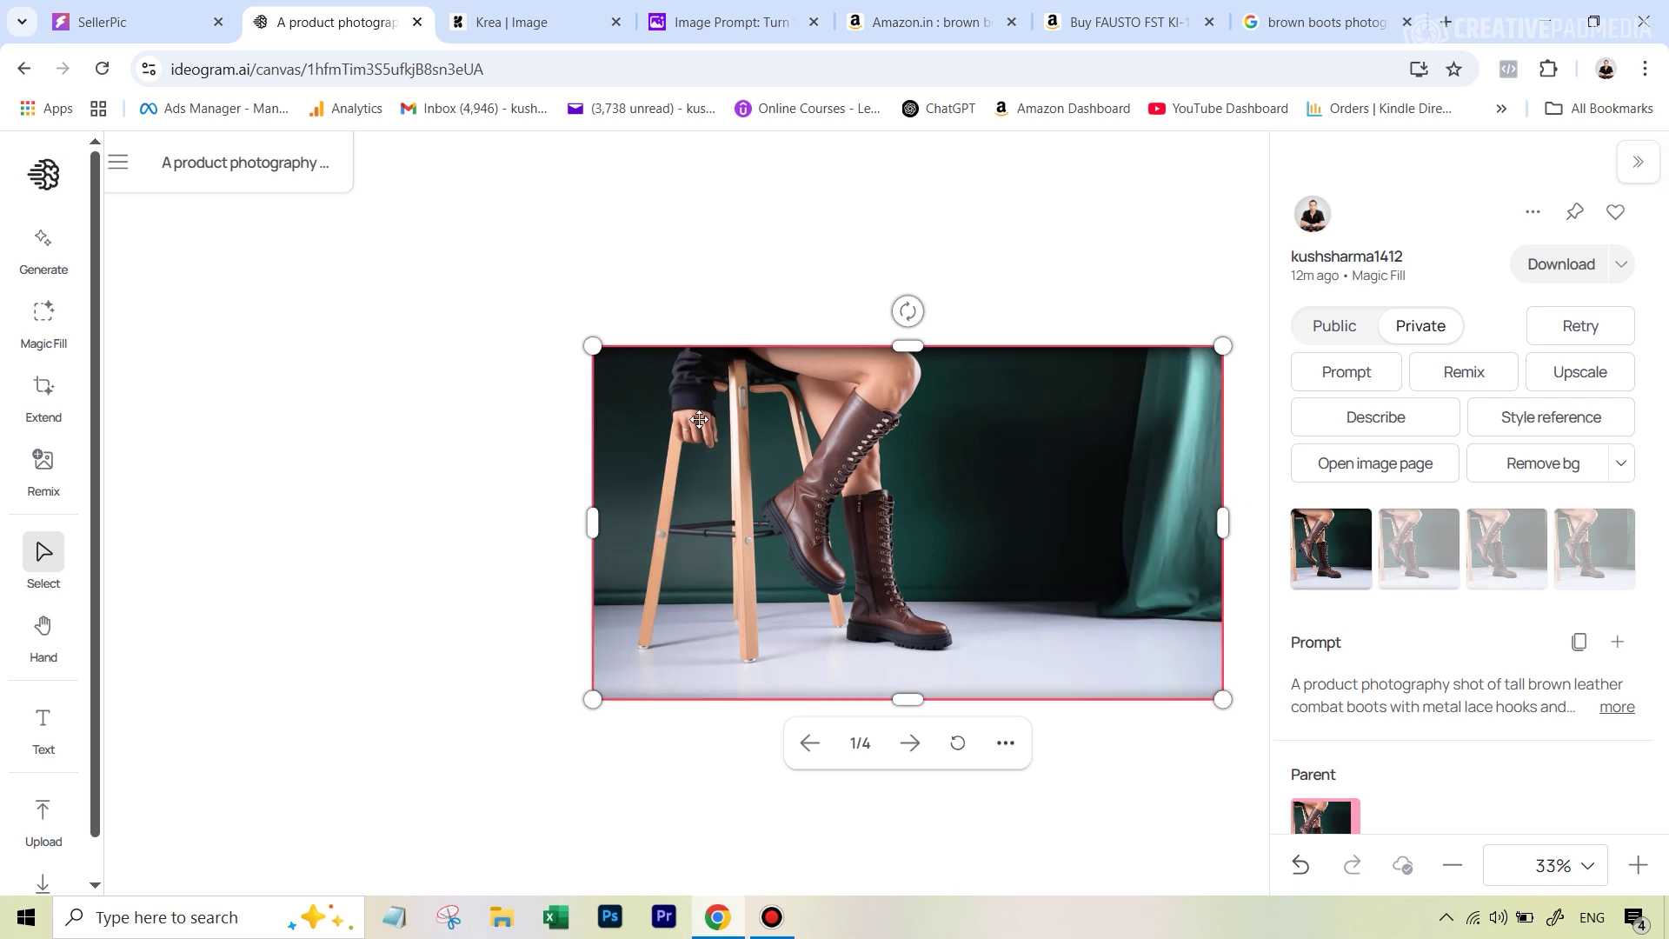
# Review the second, third and fourth extended variants, then switch to Krea's Image page
pyautogui.click(1419, 557)
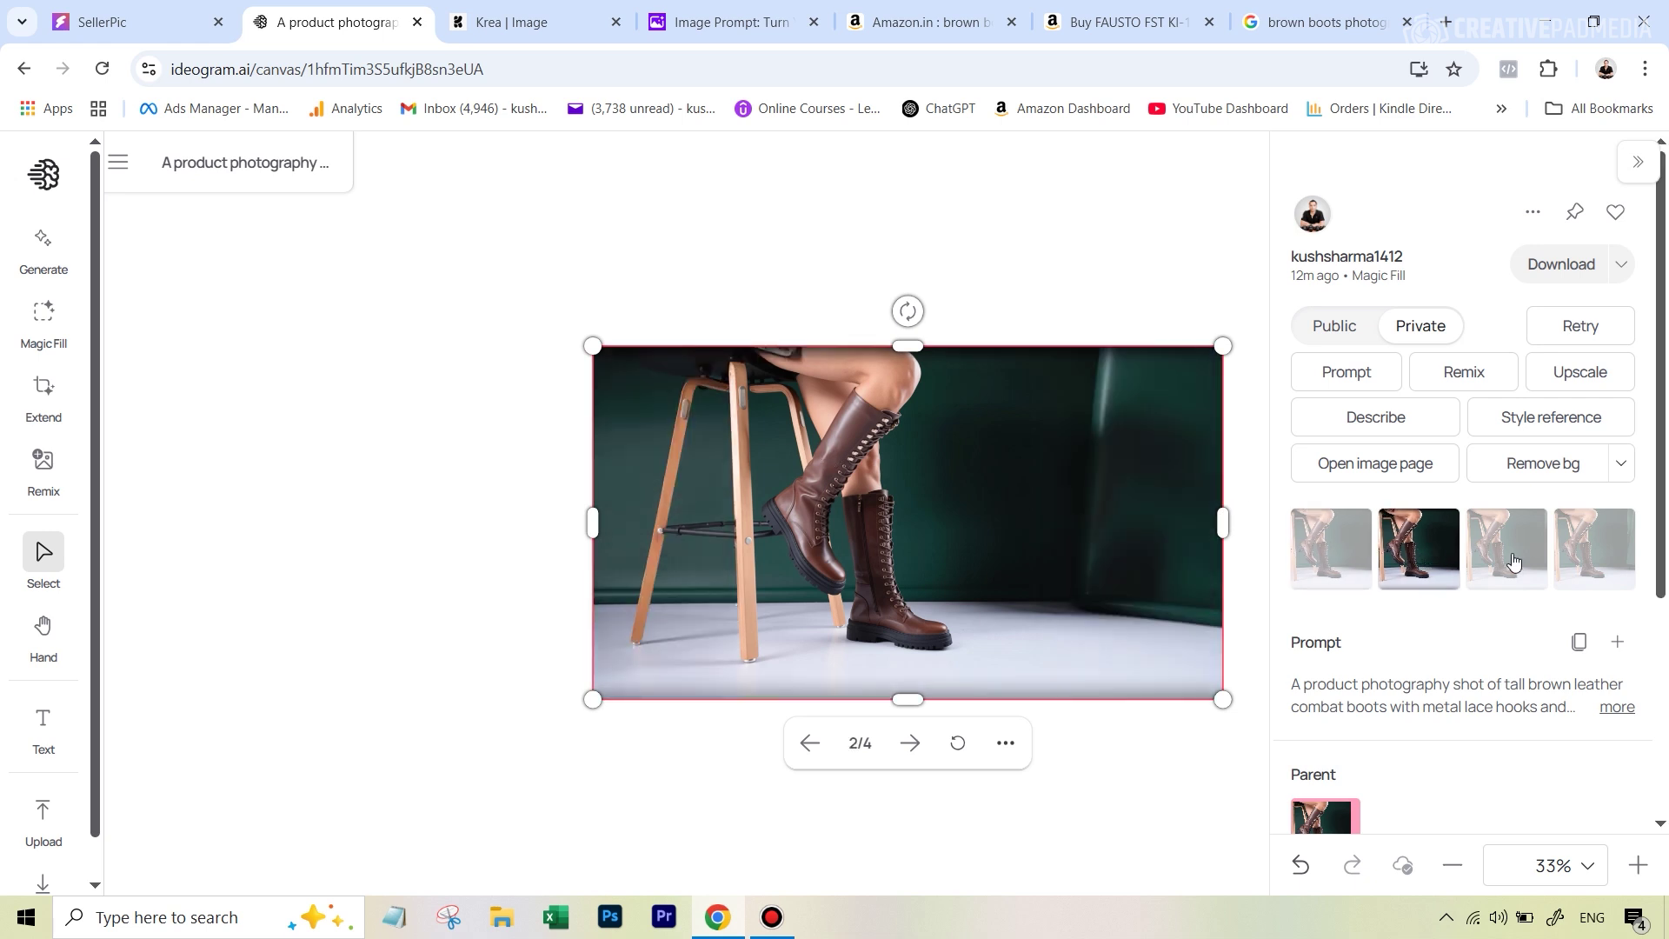
pyautogui.click(1511, 552)
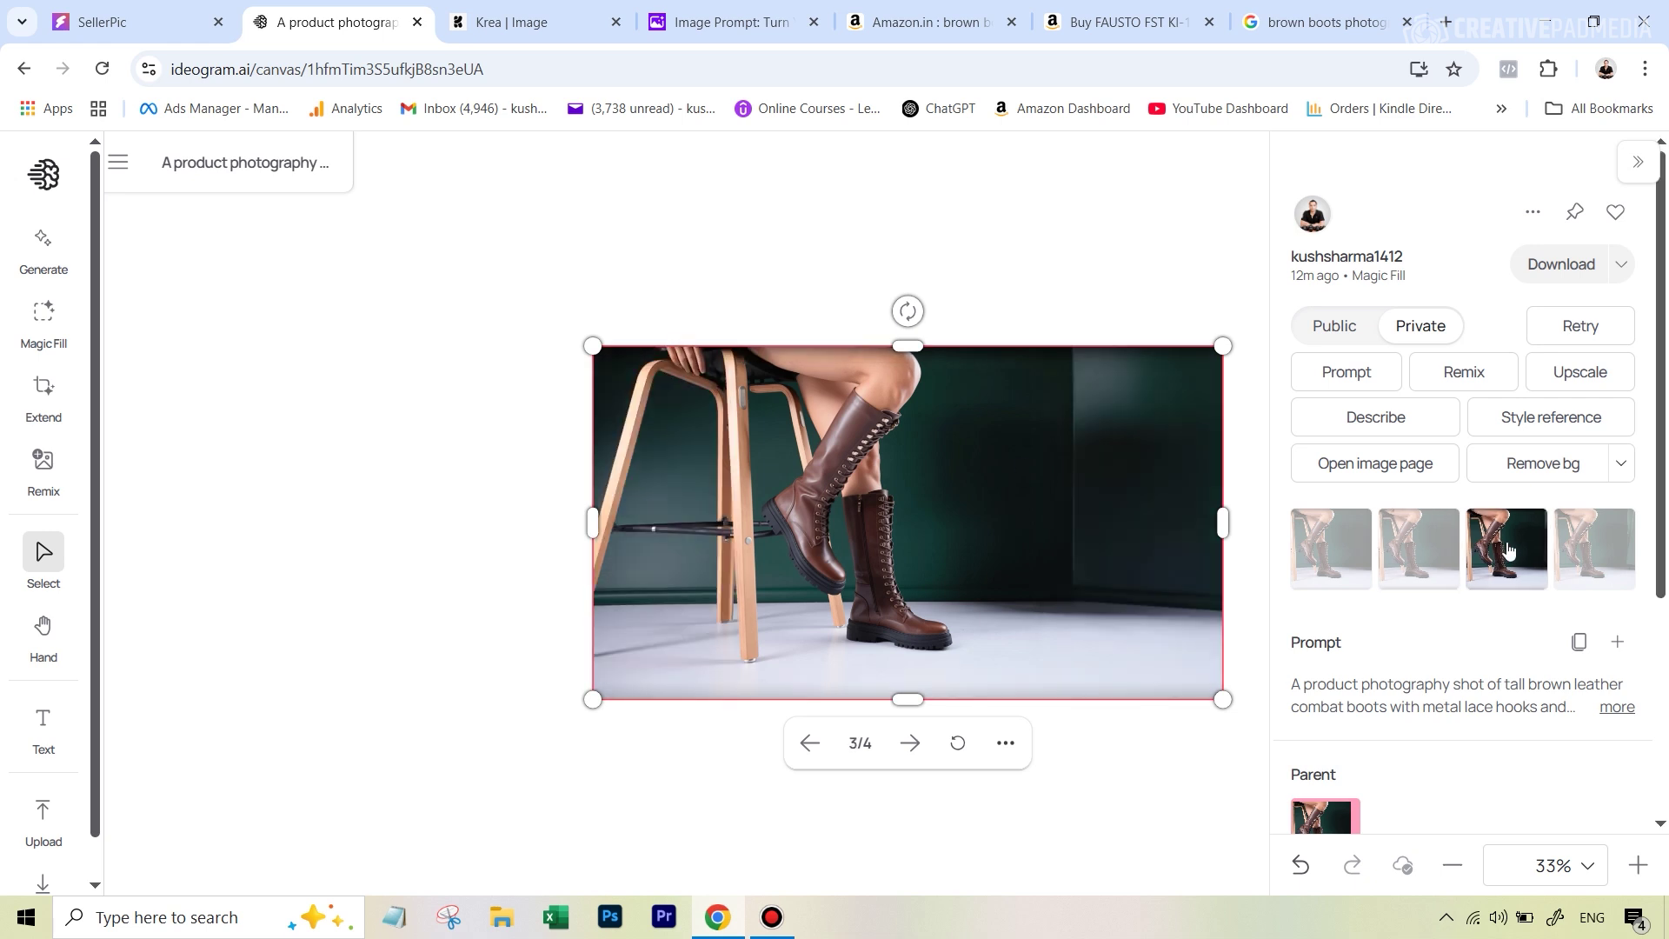
pyautogui.click(1584, 550)
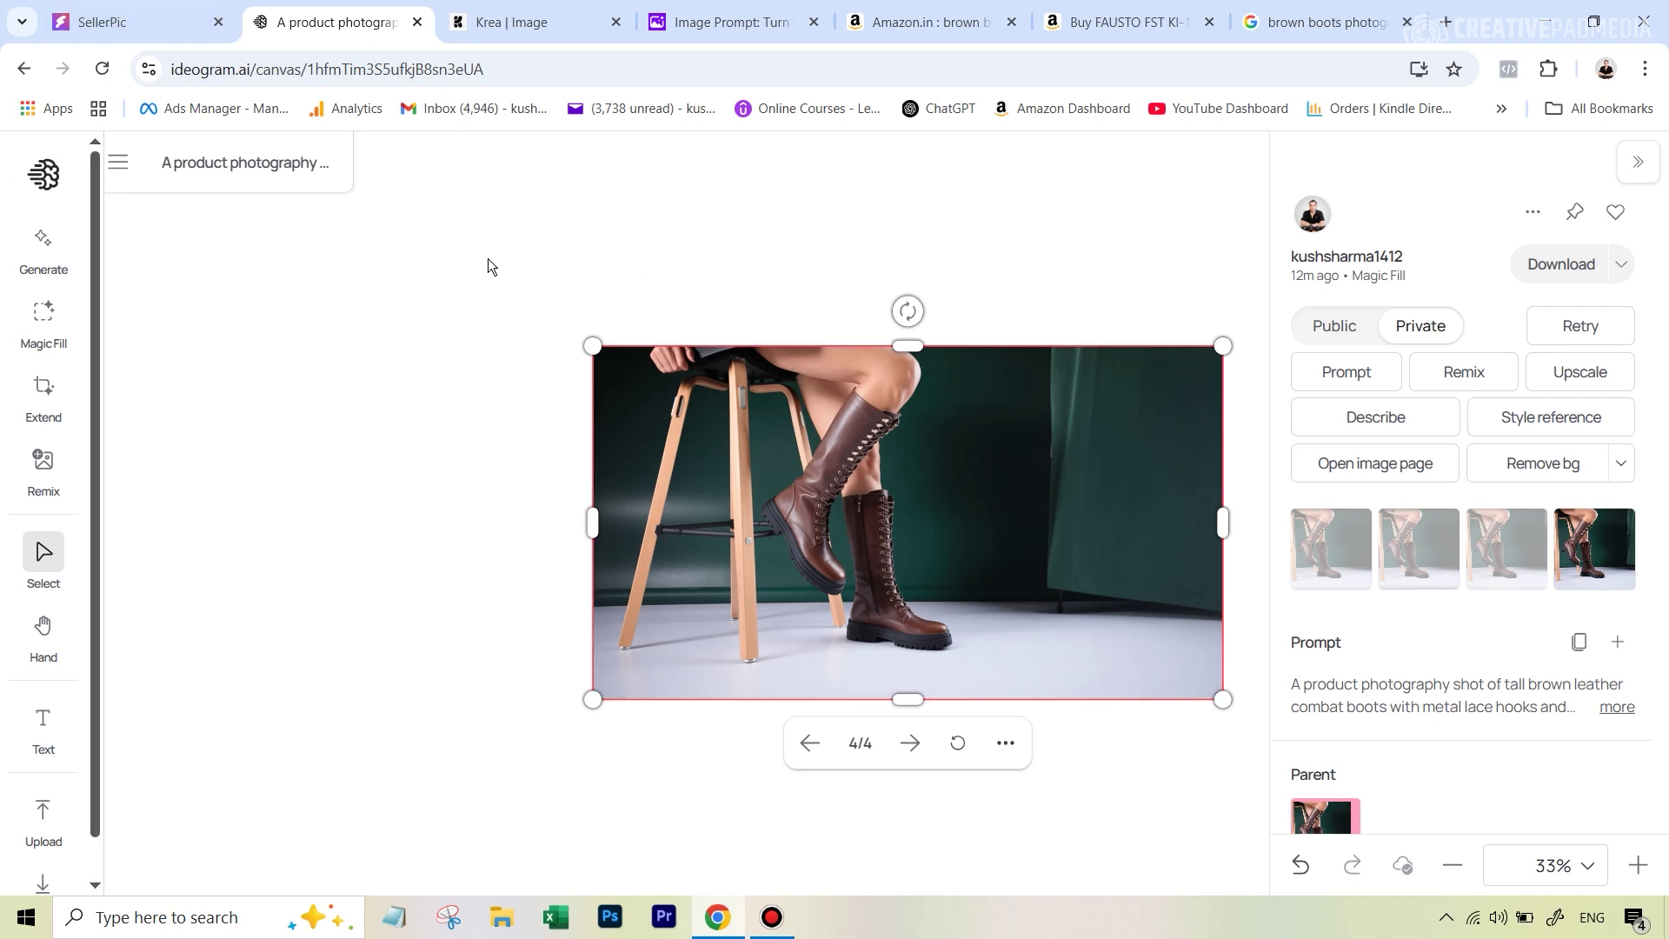
pyautogui.click(500, 19)
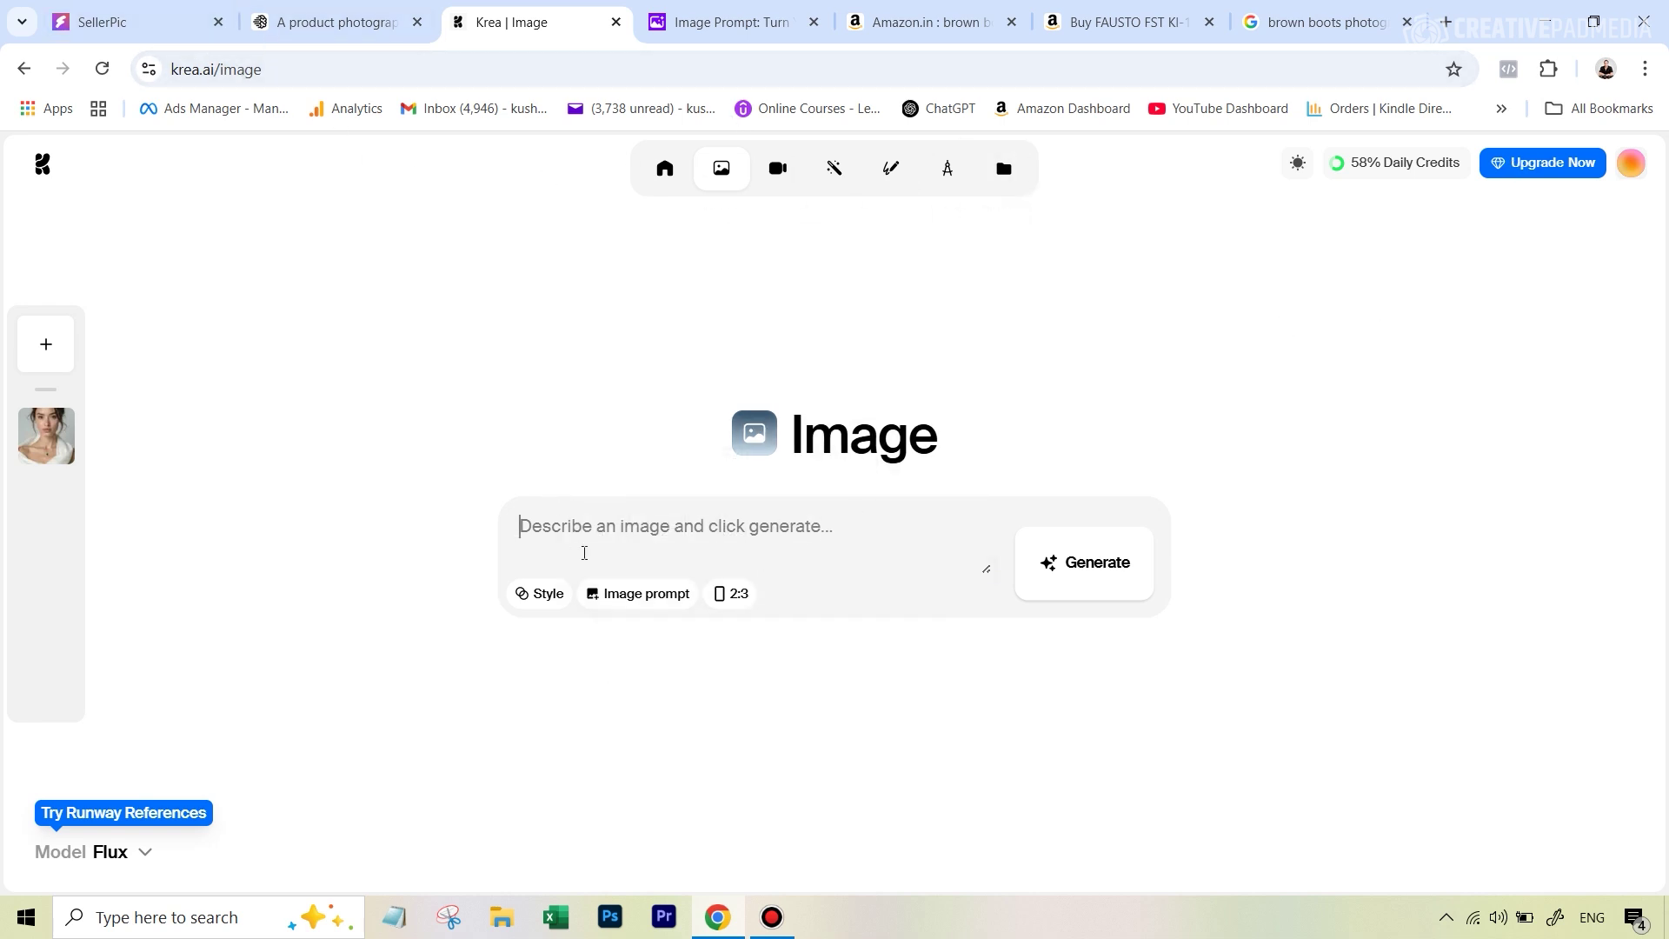
# Attach the boots photo as a Krea image prompt at about 0.5 strength, then switch to ImagePrompt.org
pyautogui.click(617, 600)
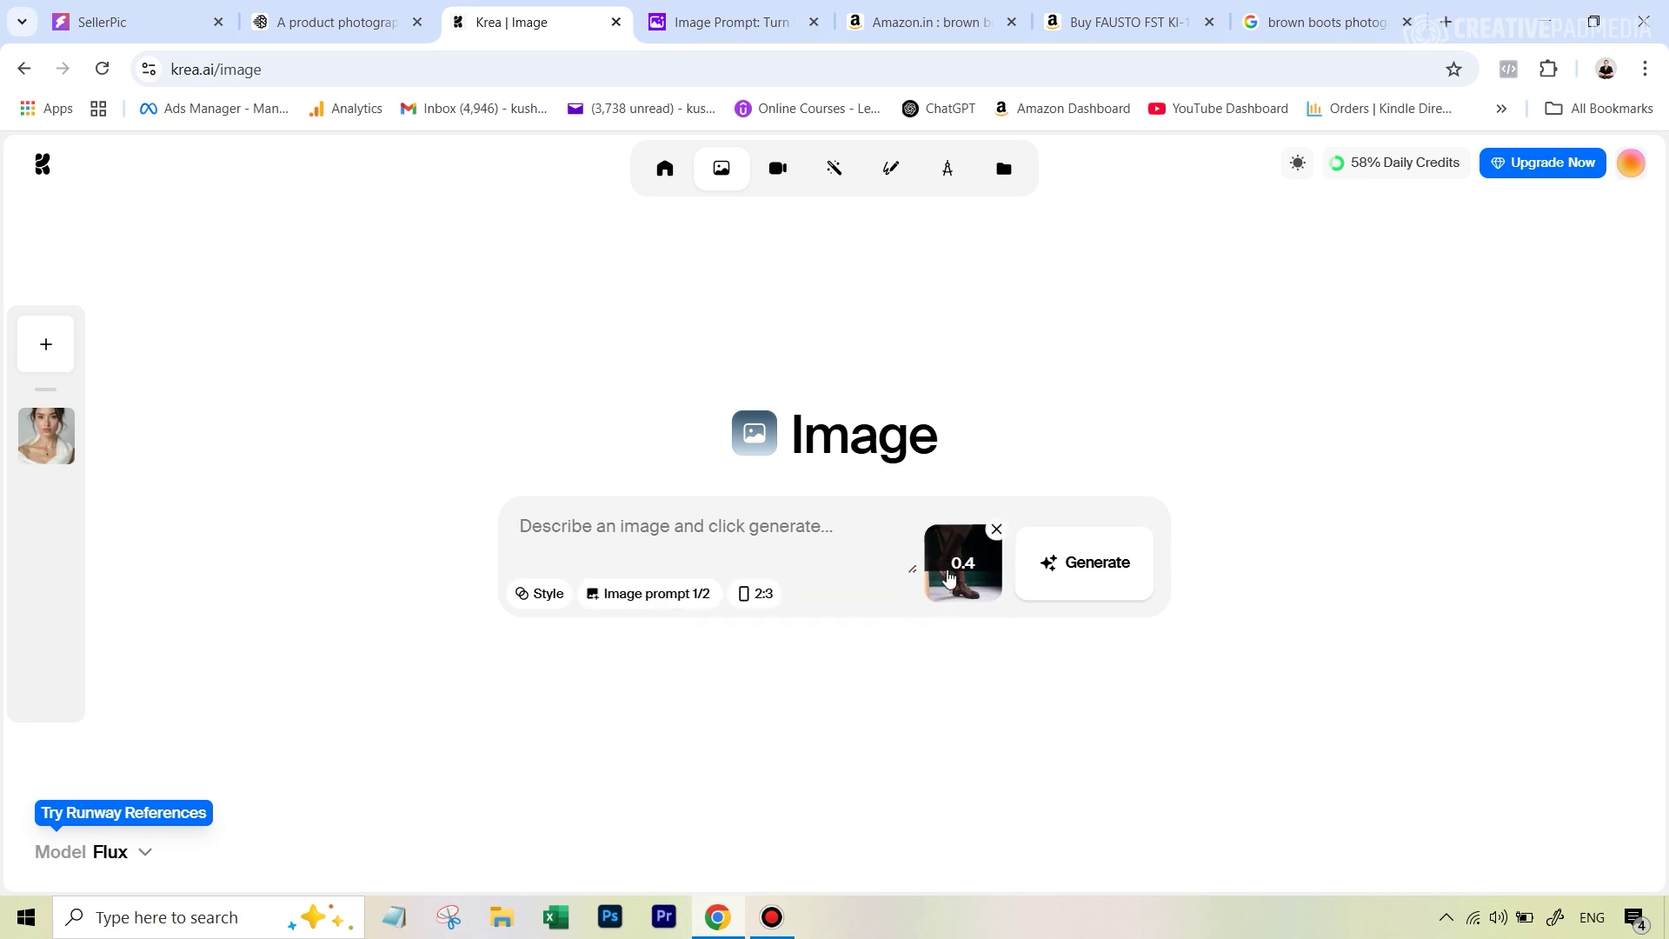
pyautogui.moveTo(946, 576); pyautogui.dragTo(938, 558)
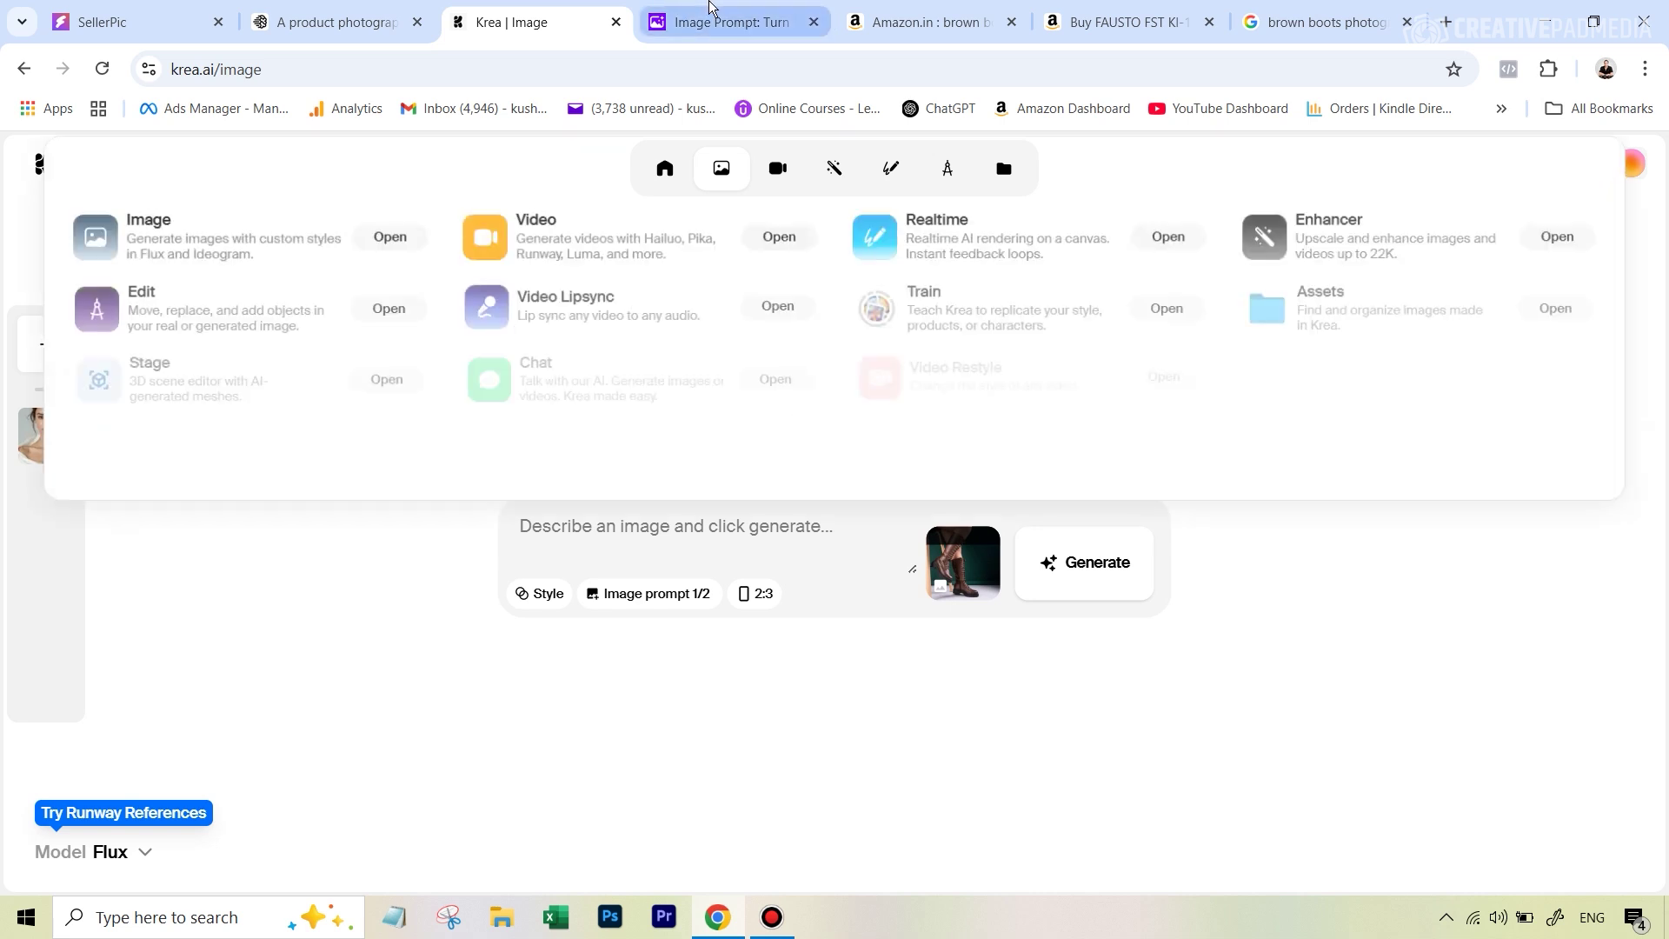
pyautogui.click(708, 22)
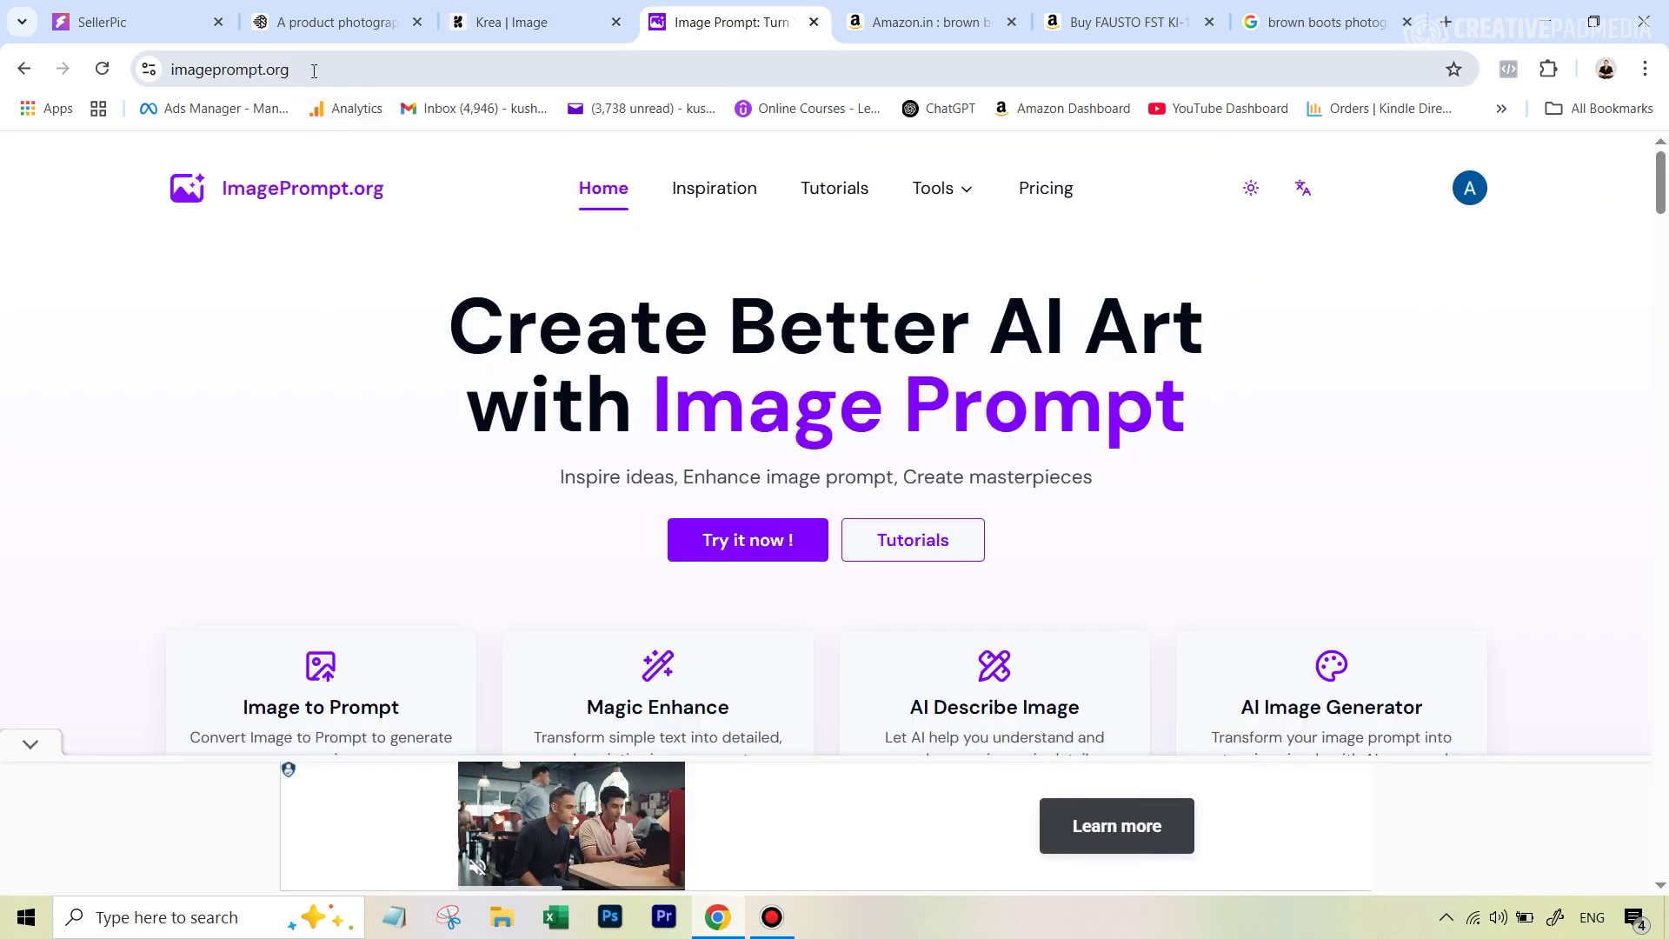
# Convert the pasted boots photo into a text prompt with Image to Prompt and copy it
pyautogui.scroll(-1, 445, 613)
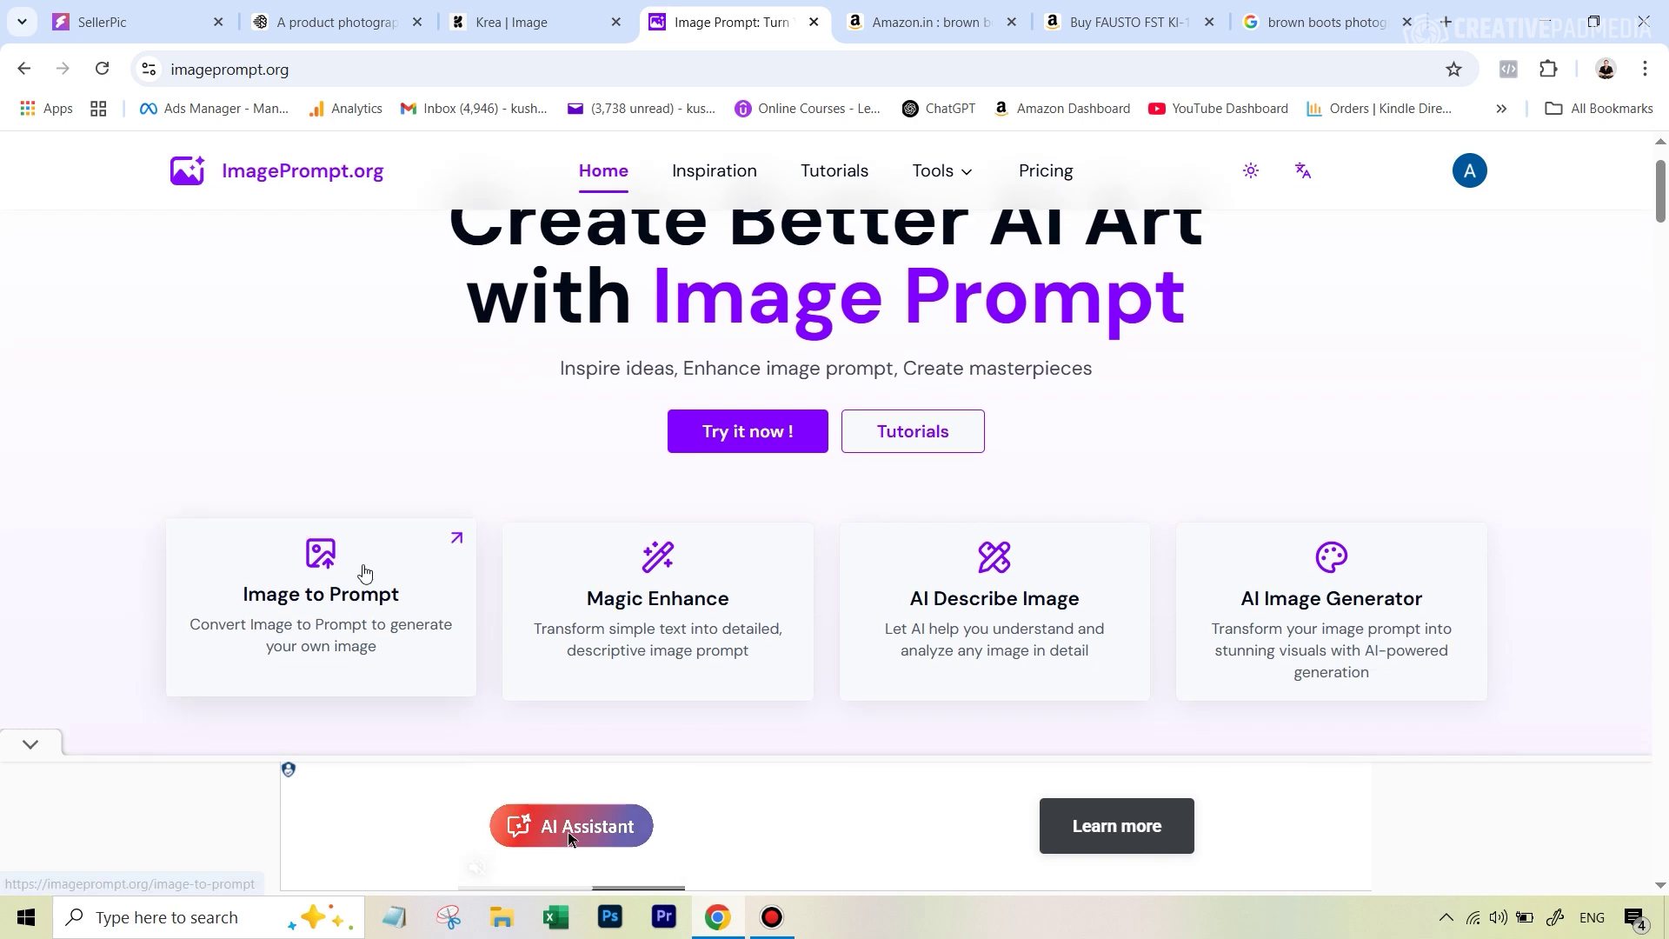
pyautogui.click(339, 586)
pyautogui.scroll(-2, 660, 454)
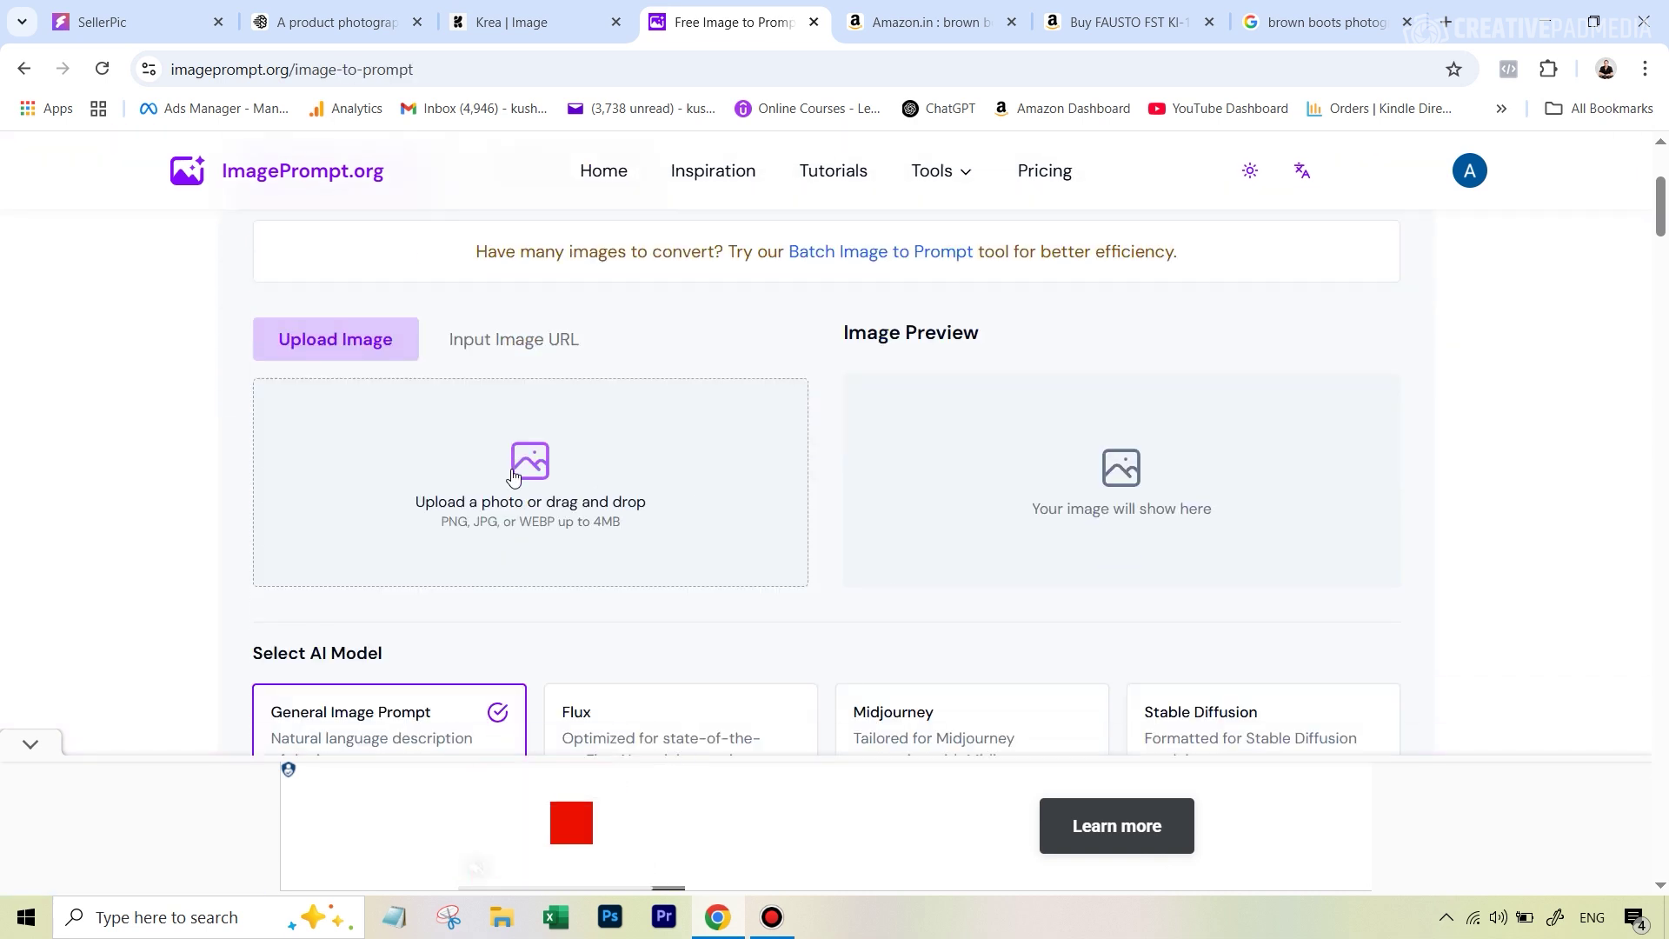
pyautogui.hotkey('ctrl', 'v')
pyautogui.scroll(-5, 487, 513)
pyautogui.click(374, 489)
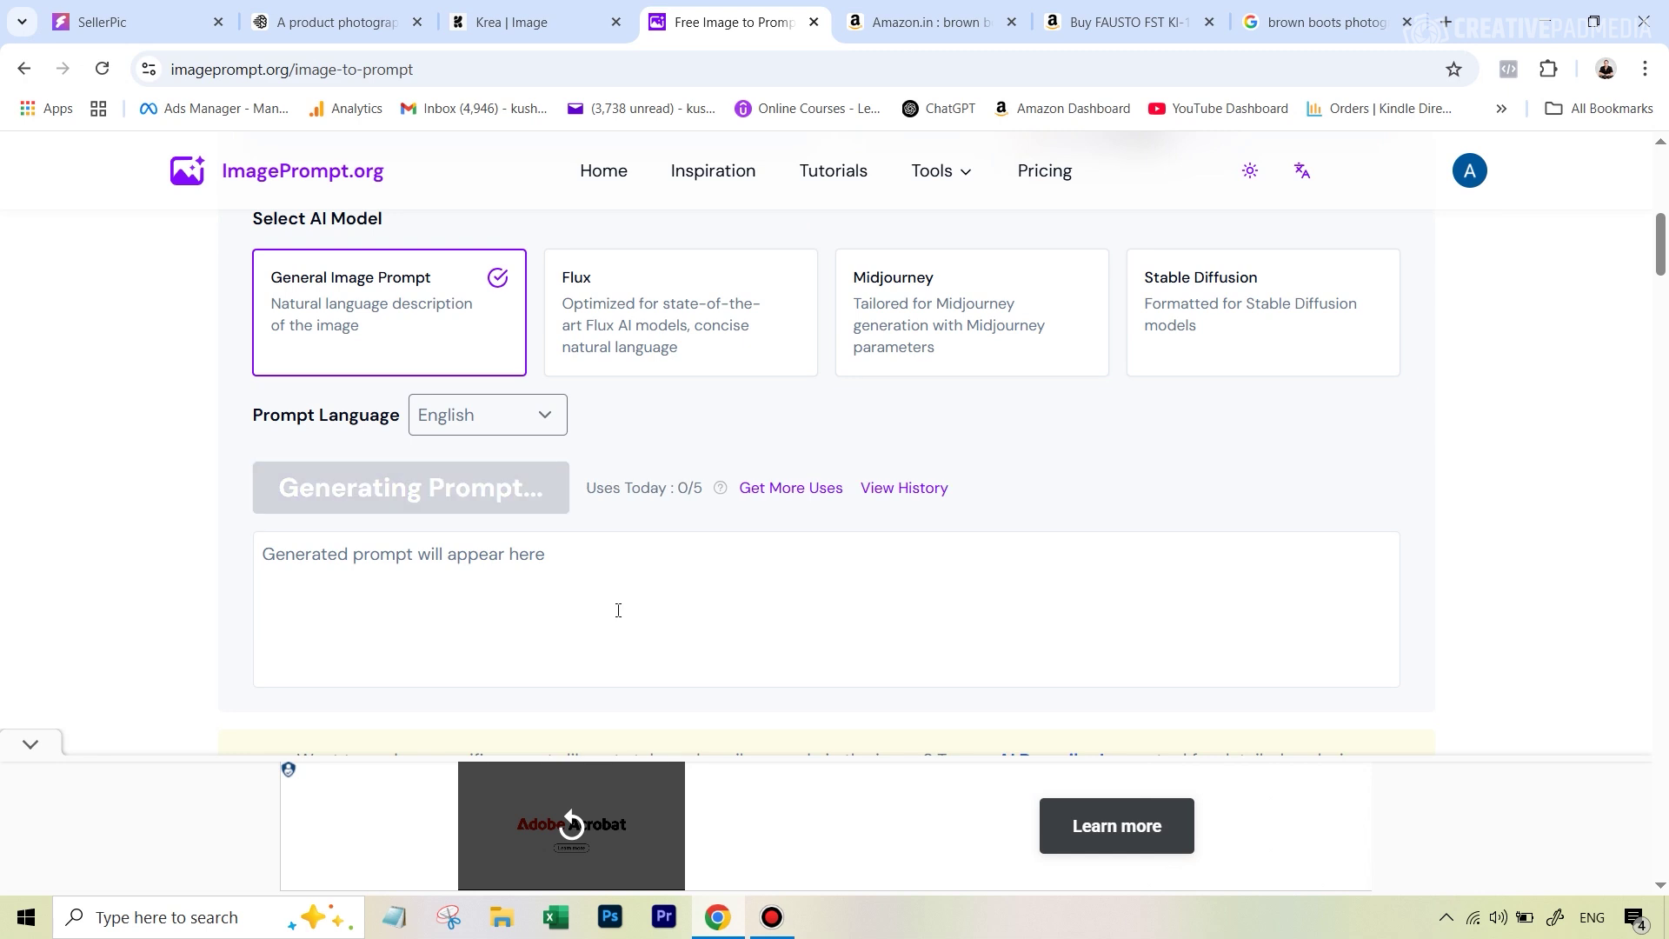
pyautogui.scroll(-2, 614, 607)
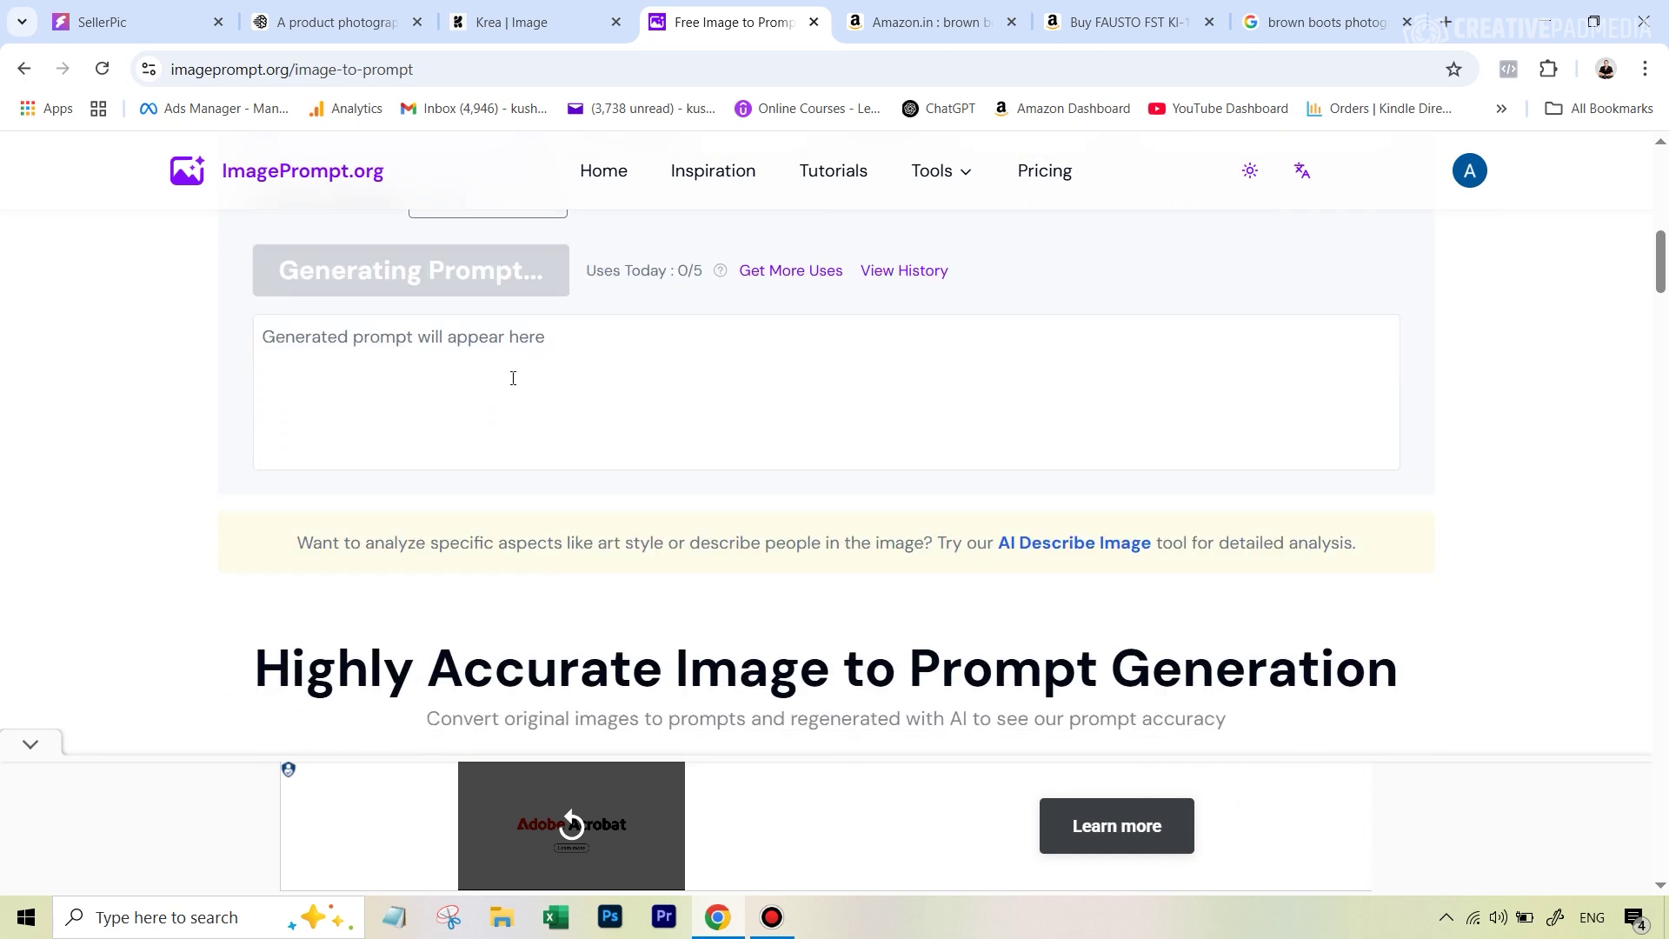
pyautogui.click(1378, 348)
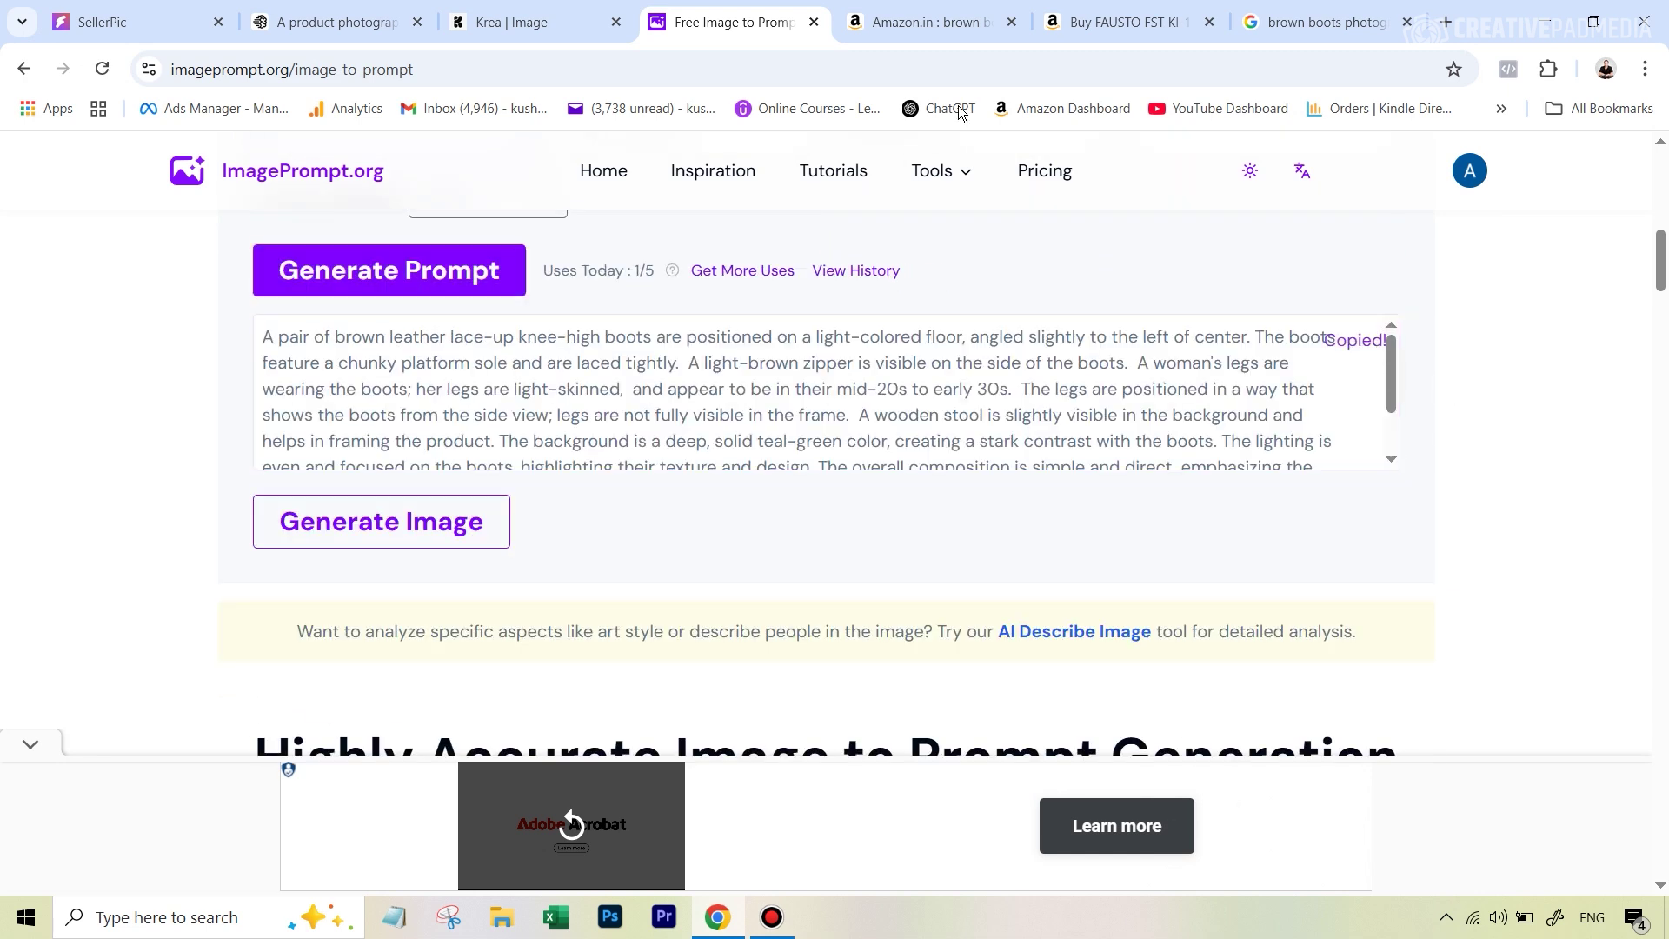
pyautogui.click(532, 22)
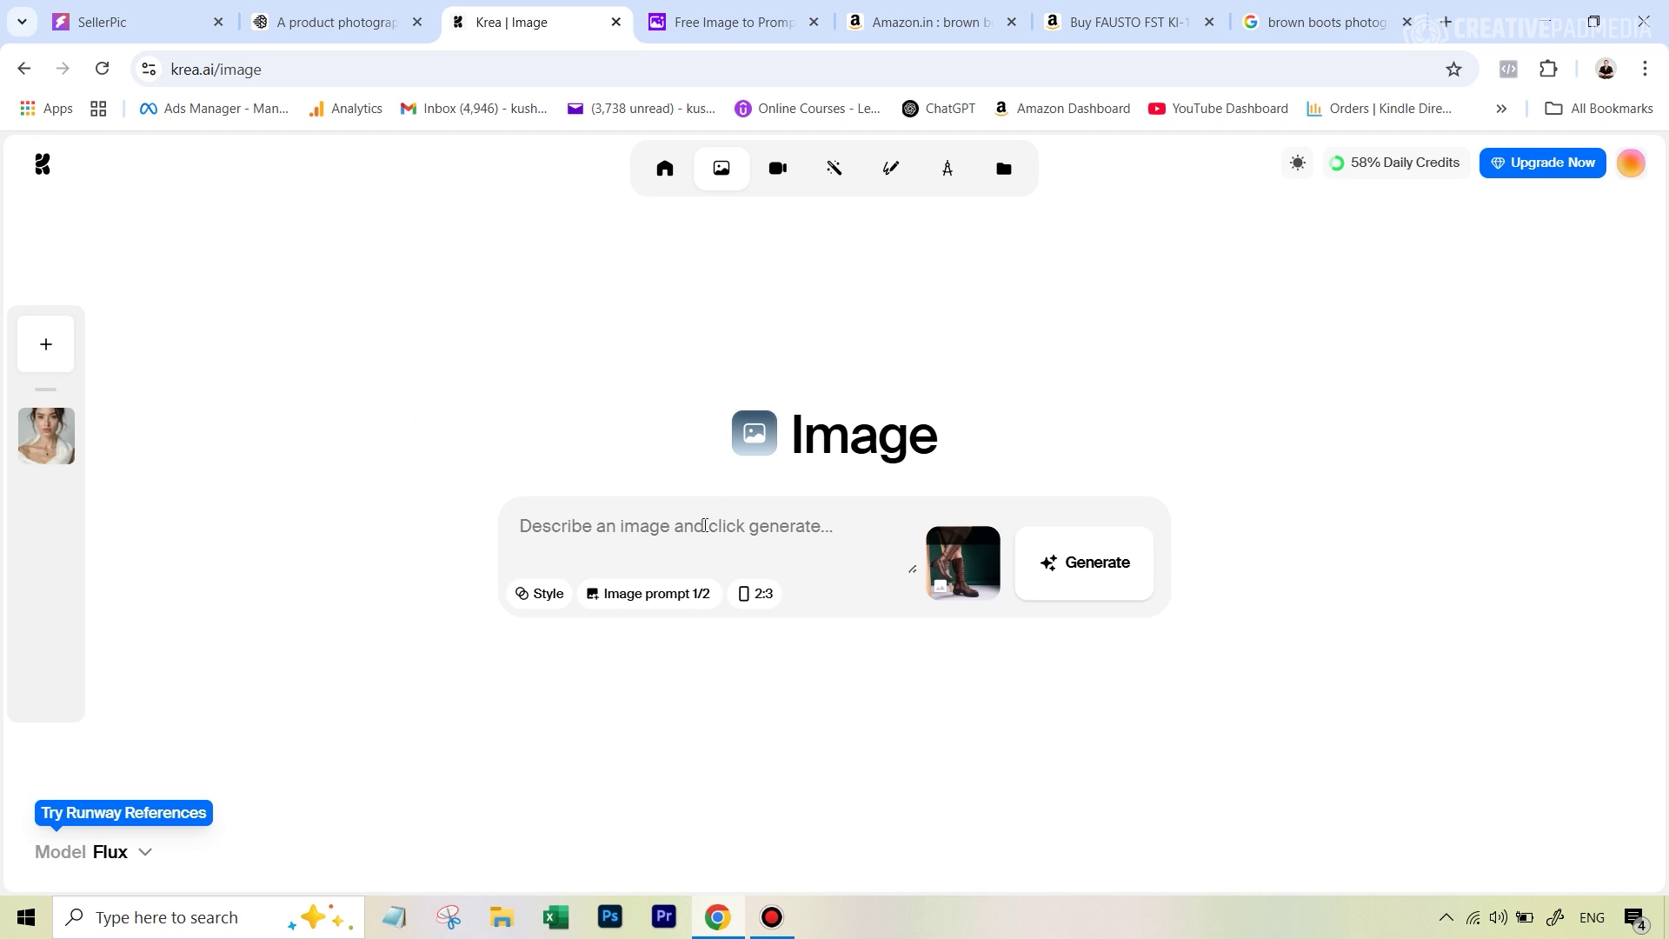
# Paste the copied prompt, set aspect ratio to 4:3, and generate boot images
pyautogui.hotkey('ctrl', 'v')
pyautogui.click(756, 622)
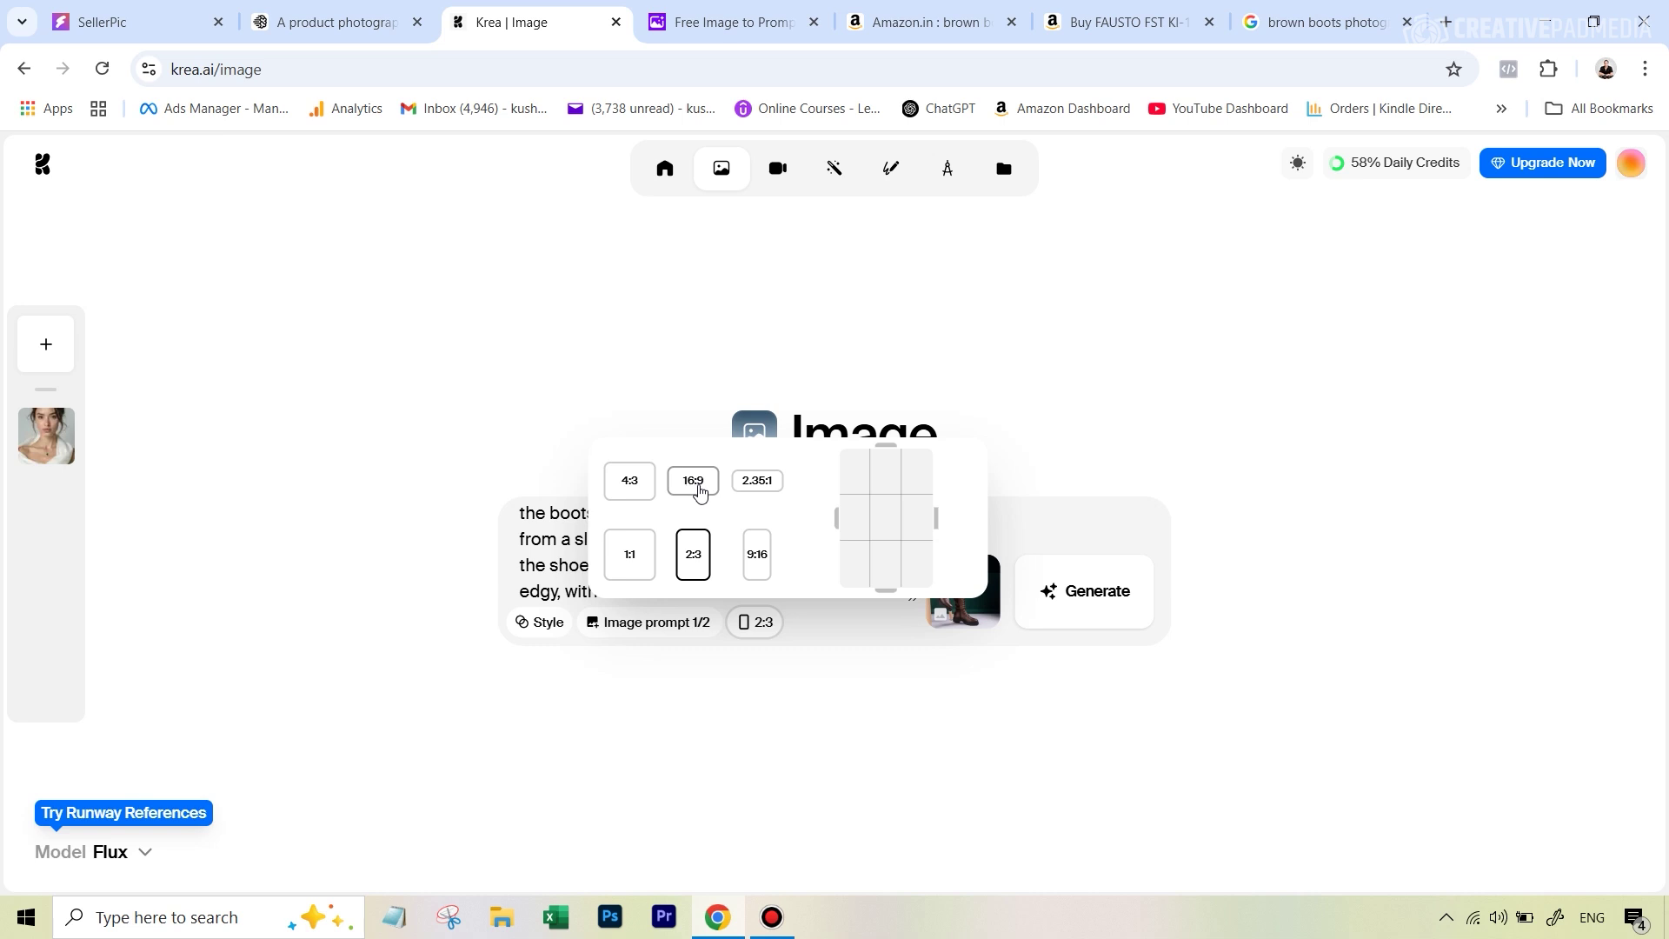
pyautogui.click(636, 487)
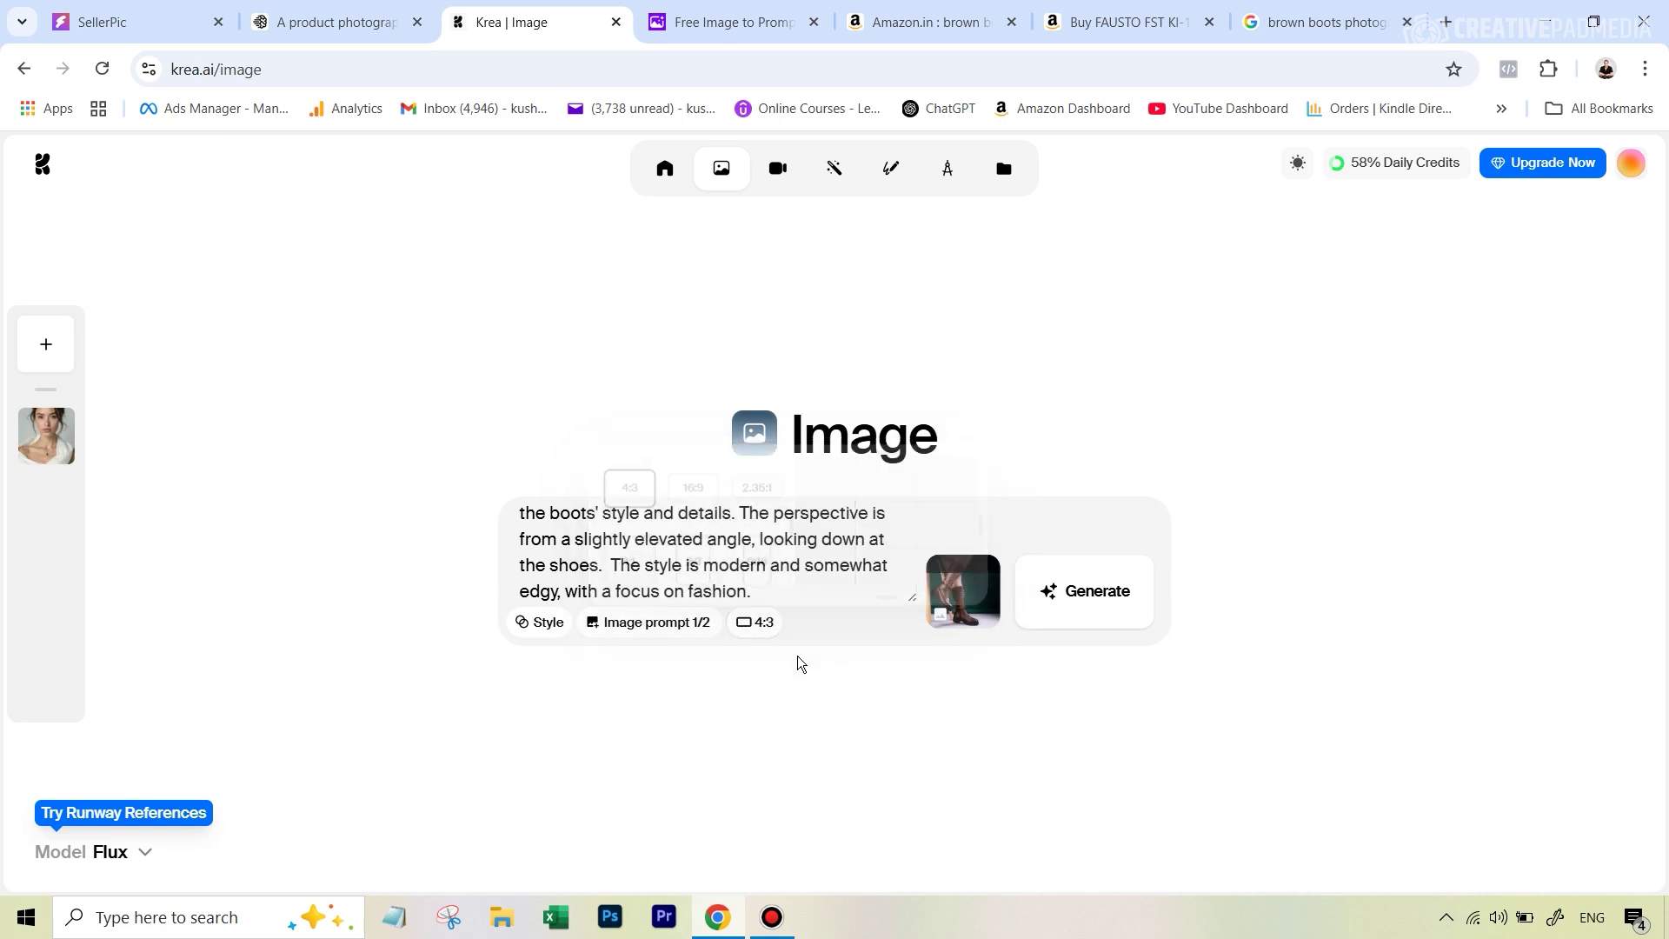
pyautogui.click(1104, 609)
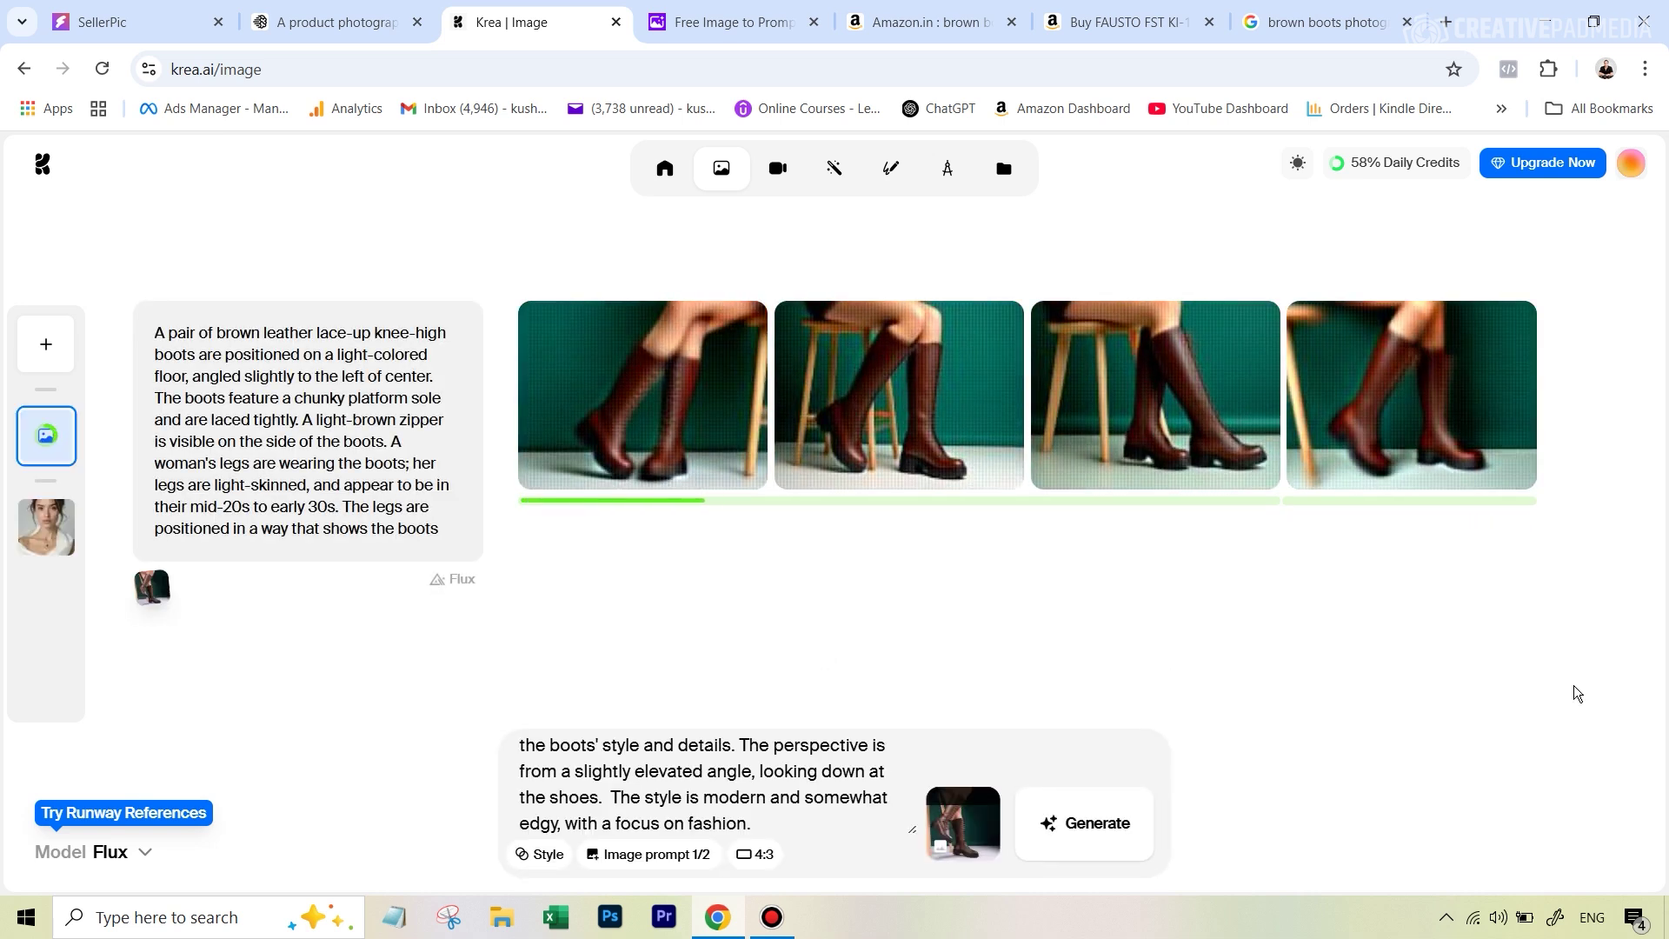
# View the third boot image enlarged, then switch back to SellerPic
pyautogui.moveTo(1429, 519)
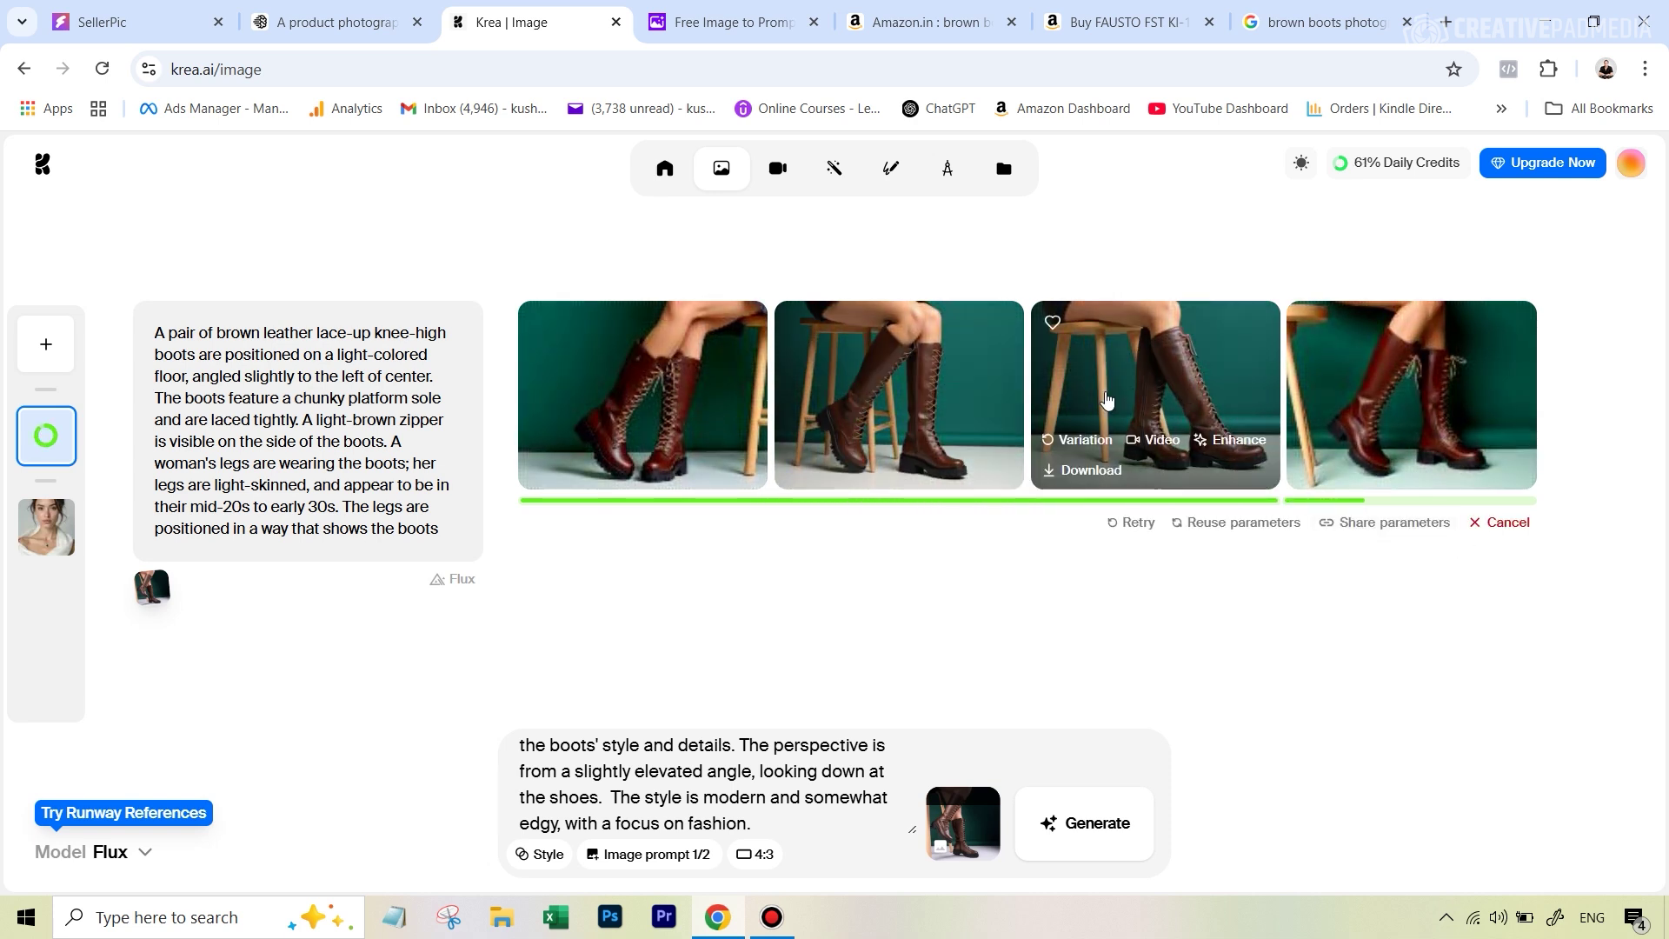
pyautogui.click(1107, 400)
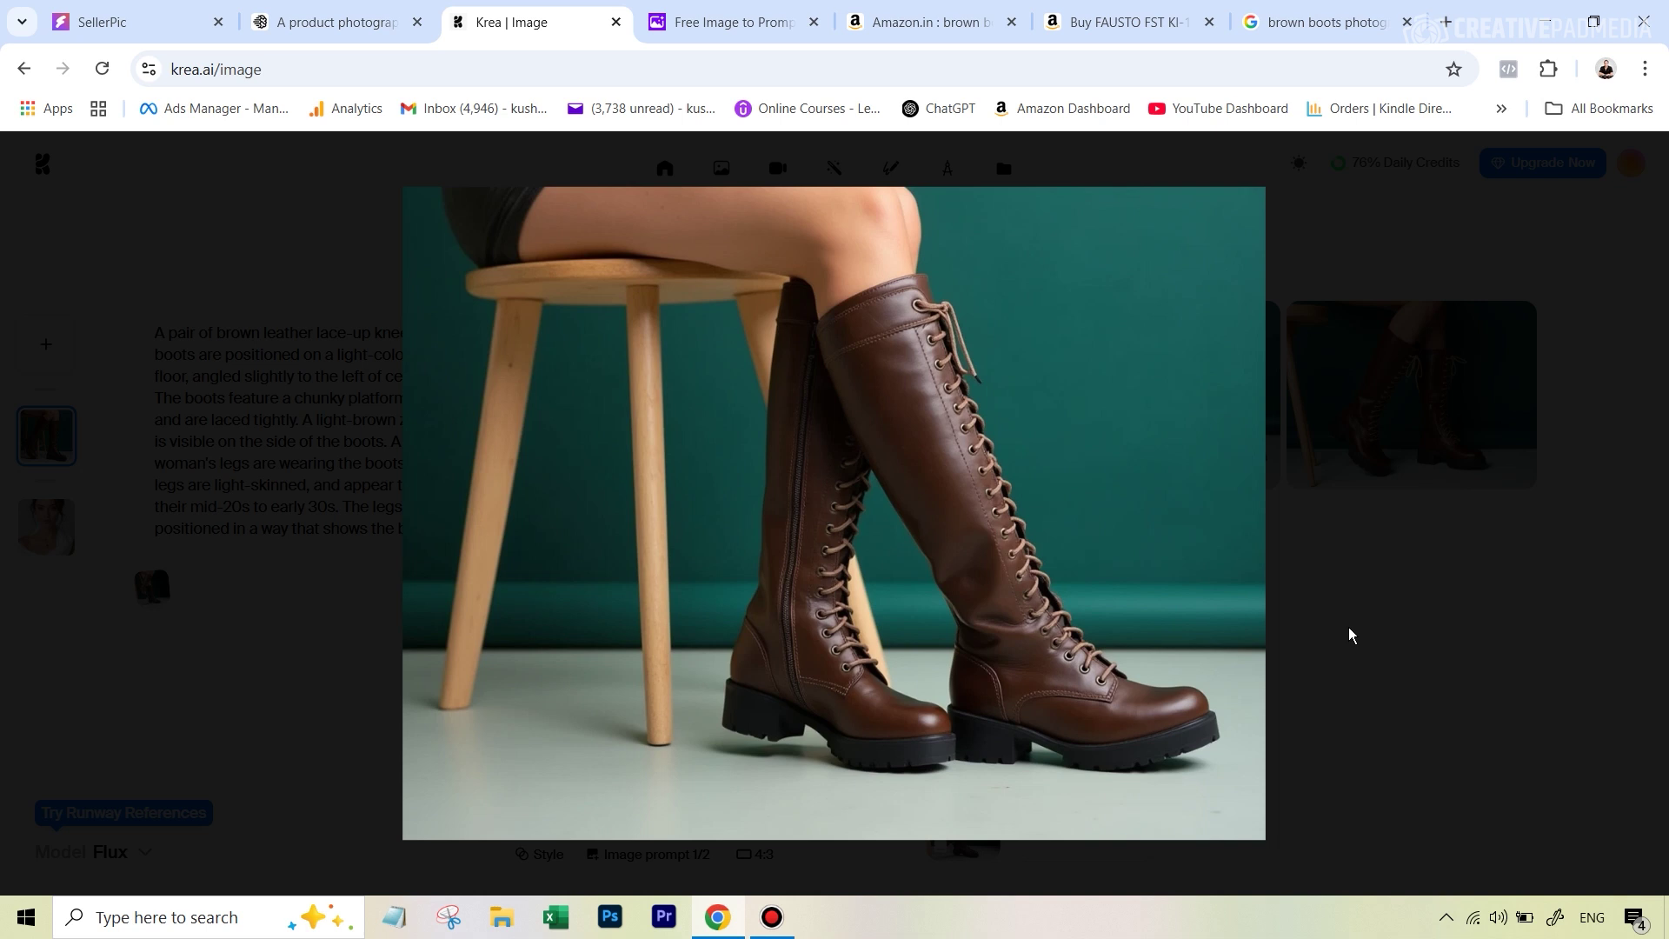
pyautogui.hotkey('ctrl', '1')
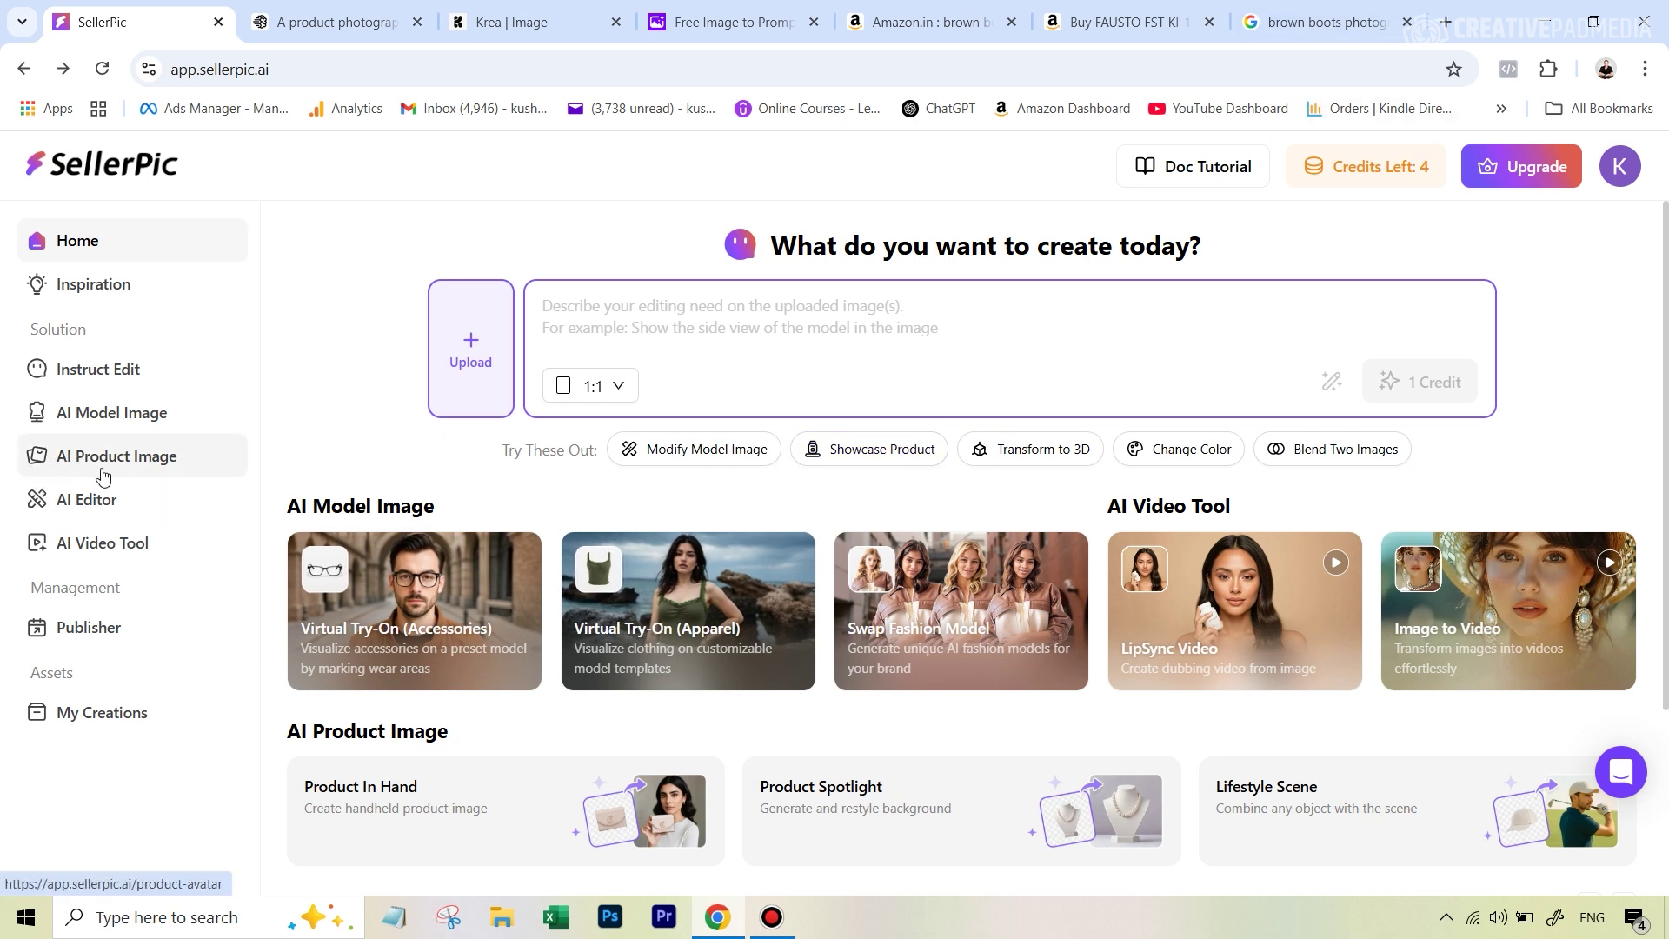
# Open AI Model Image > Virtual Try-On (Apparel) and upload the quilted boot image from the computer
pyautogui.click(128, 417)
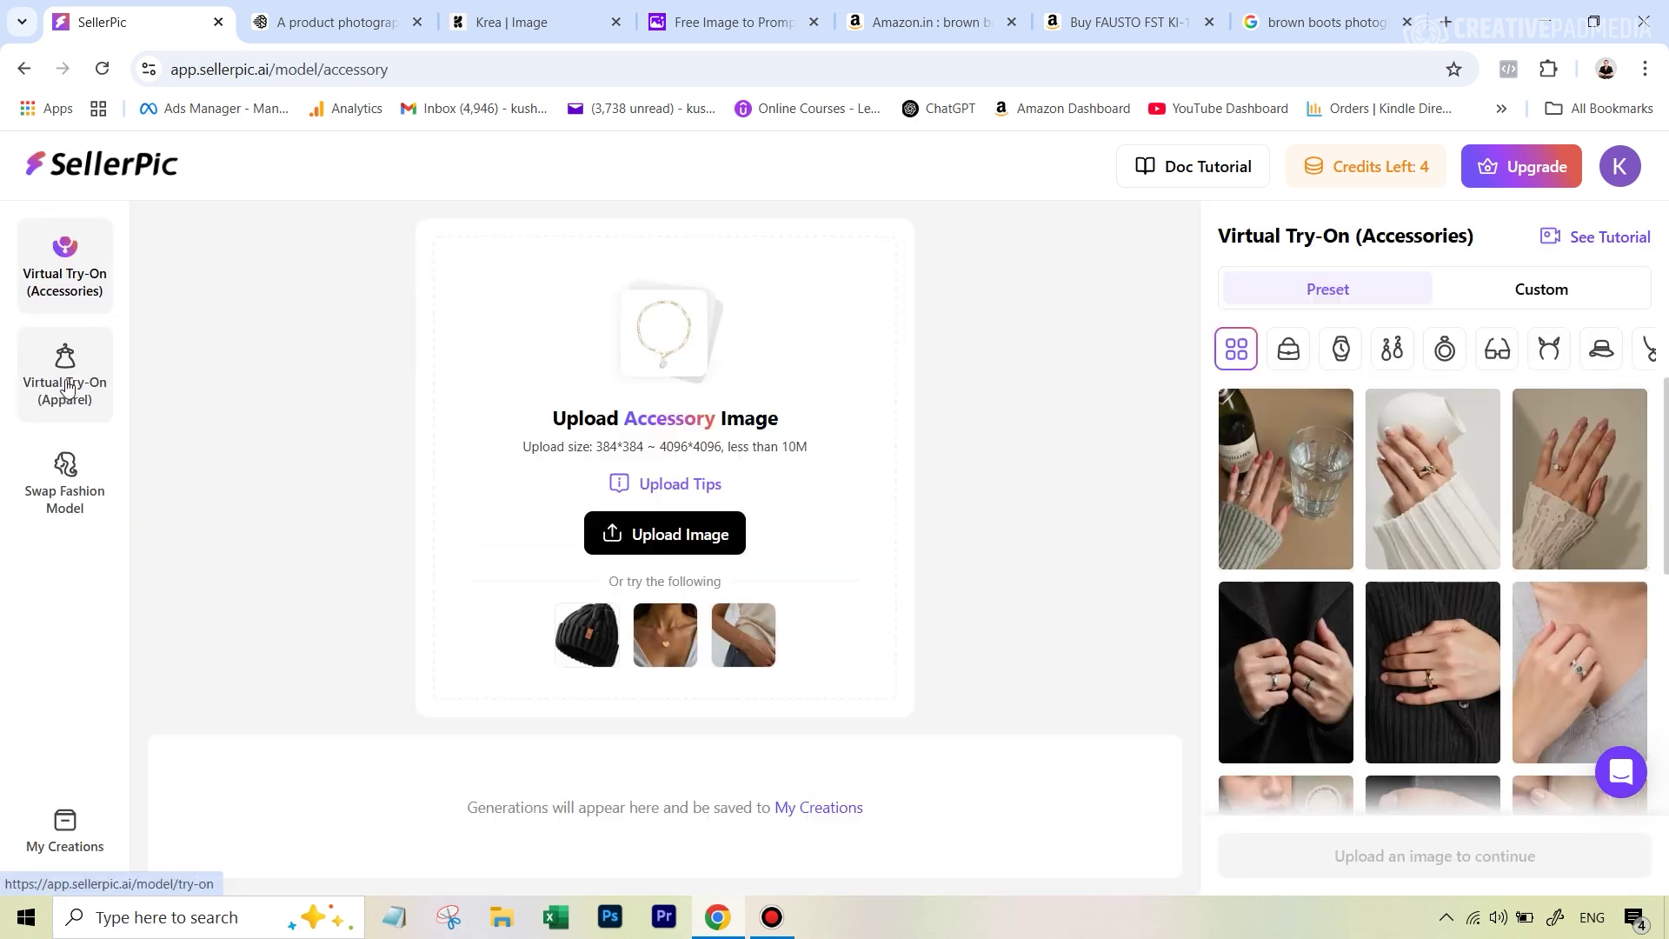
pyautogui.click(69, 387)
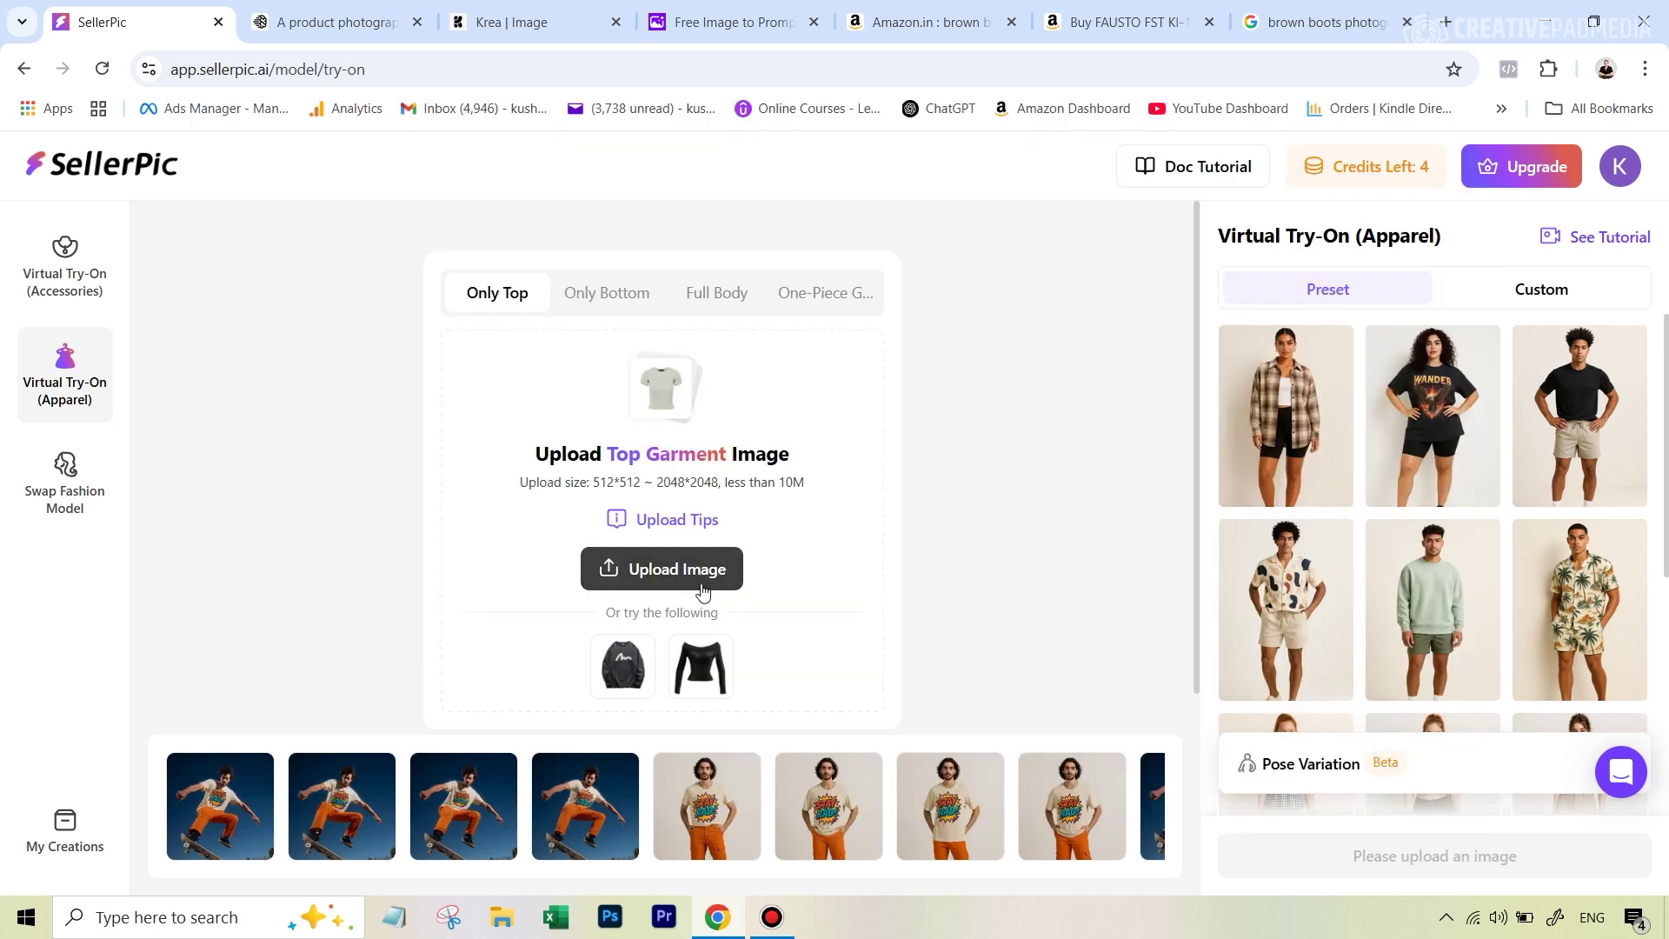
pyautogui.moveTo(704, 592)
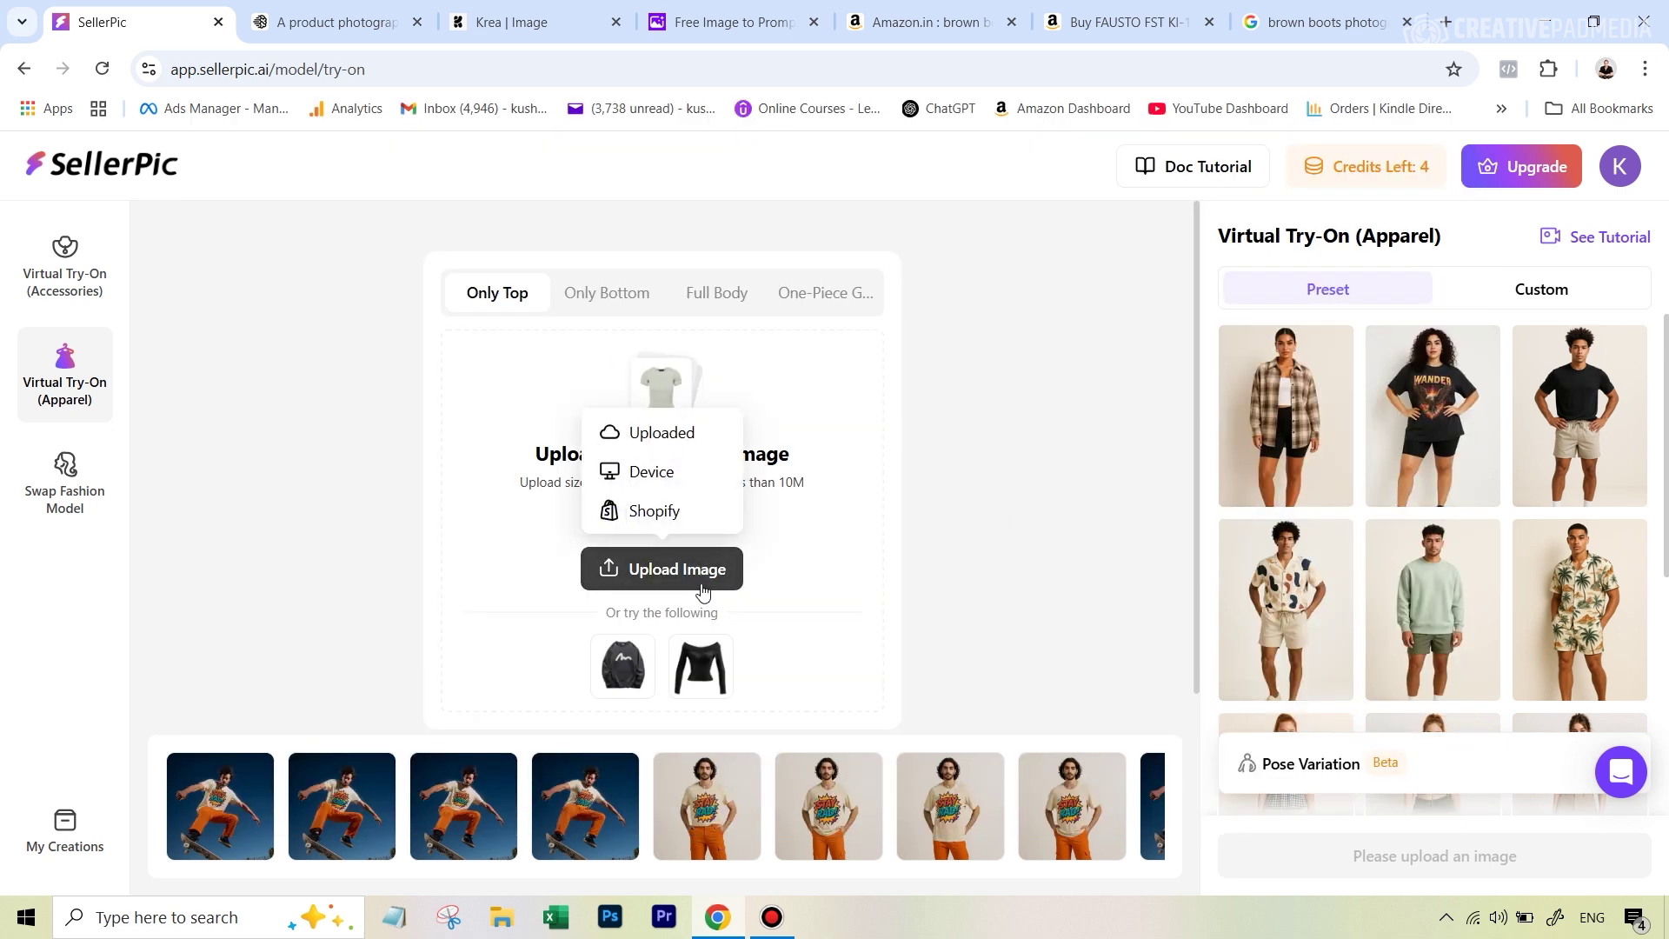
pyautogui.click(664, 483)
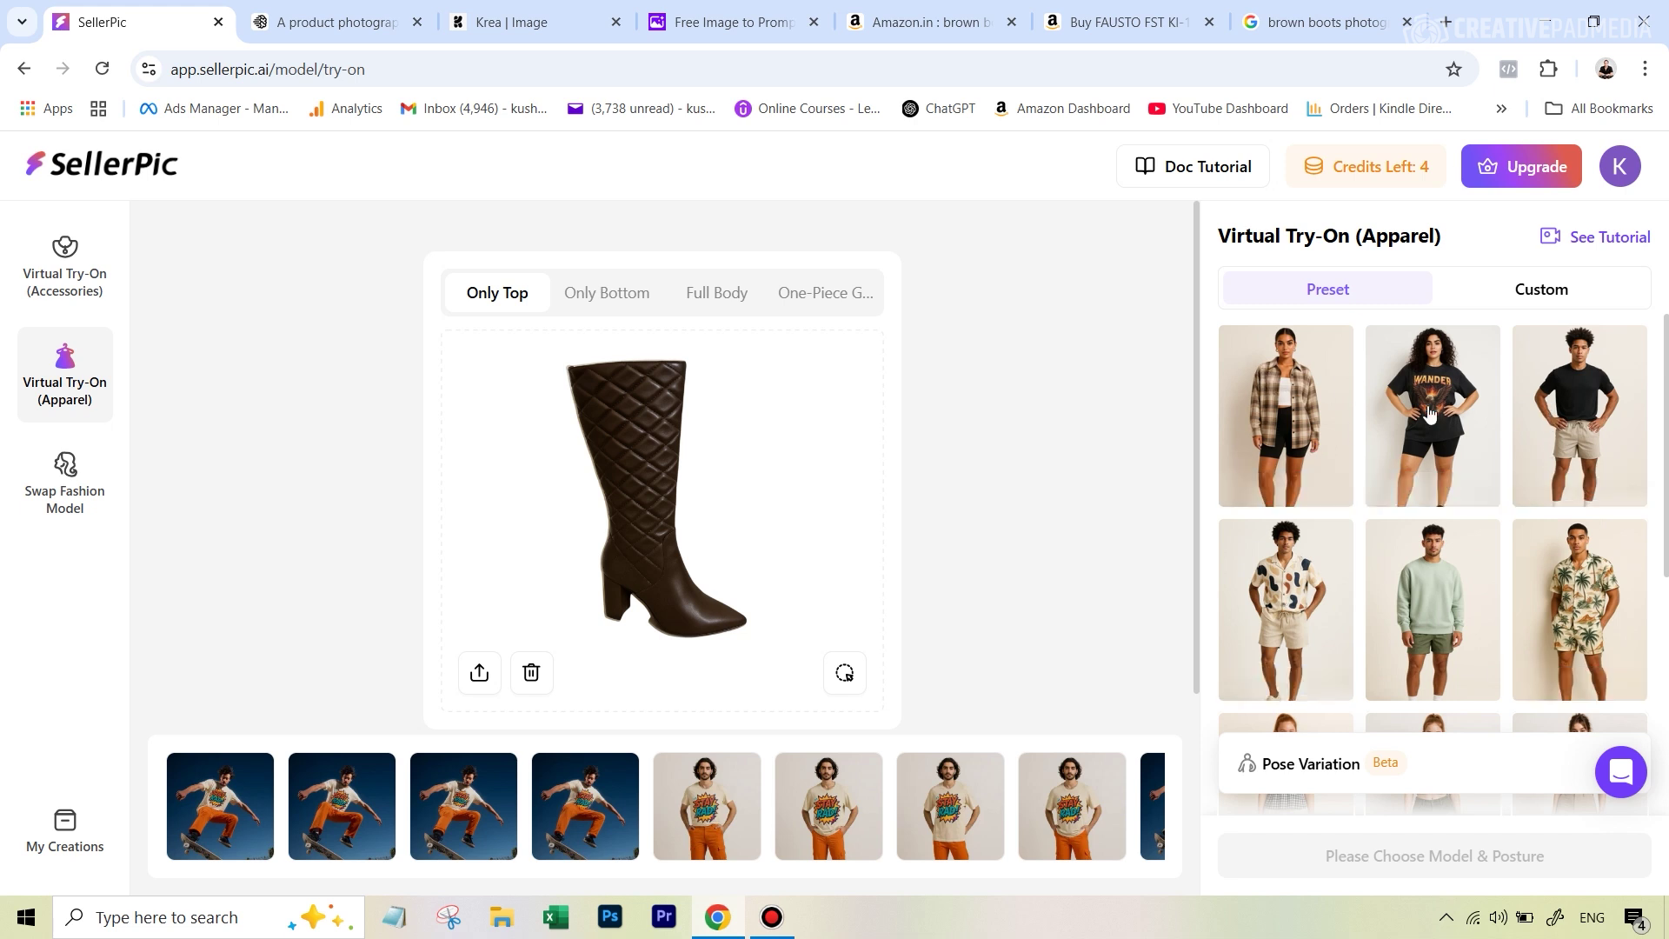
# Show SellerPic's custom model list instead of the preset models
pyautogui.click(1517, 293)
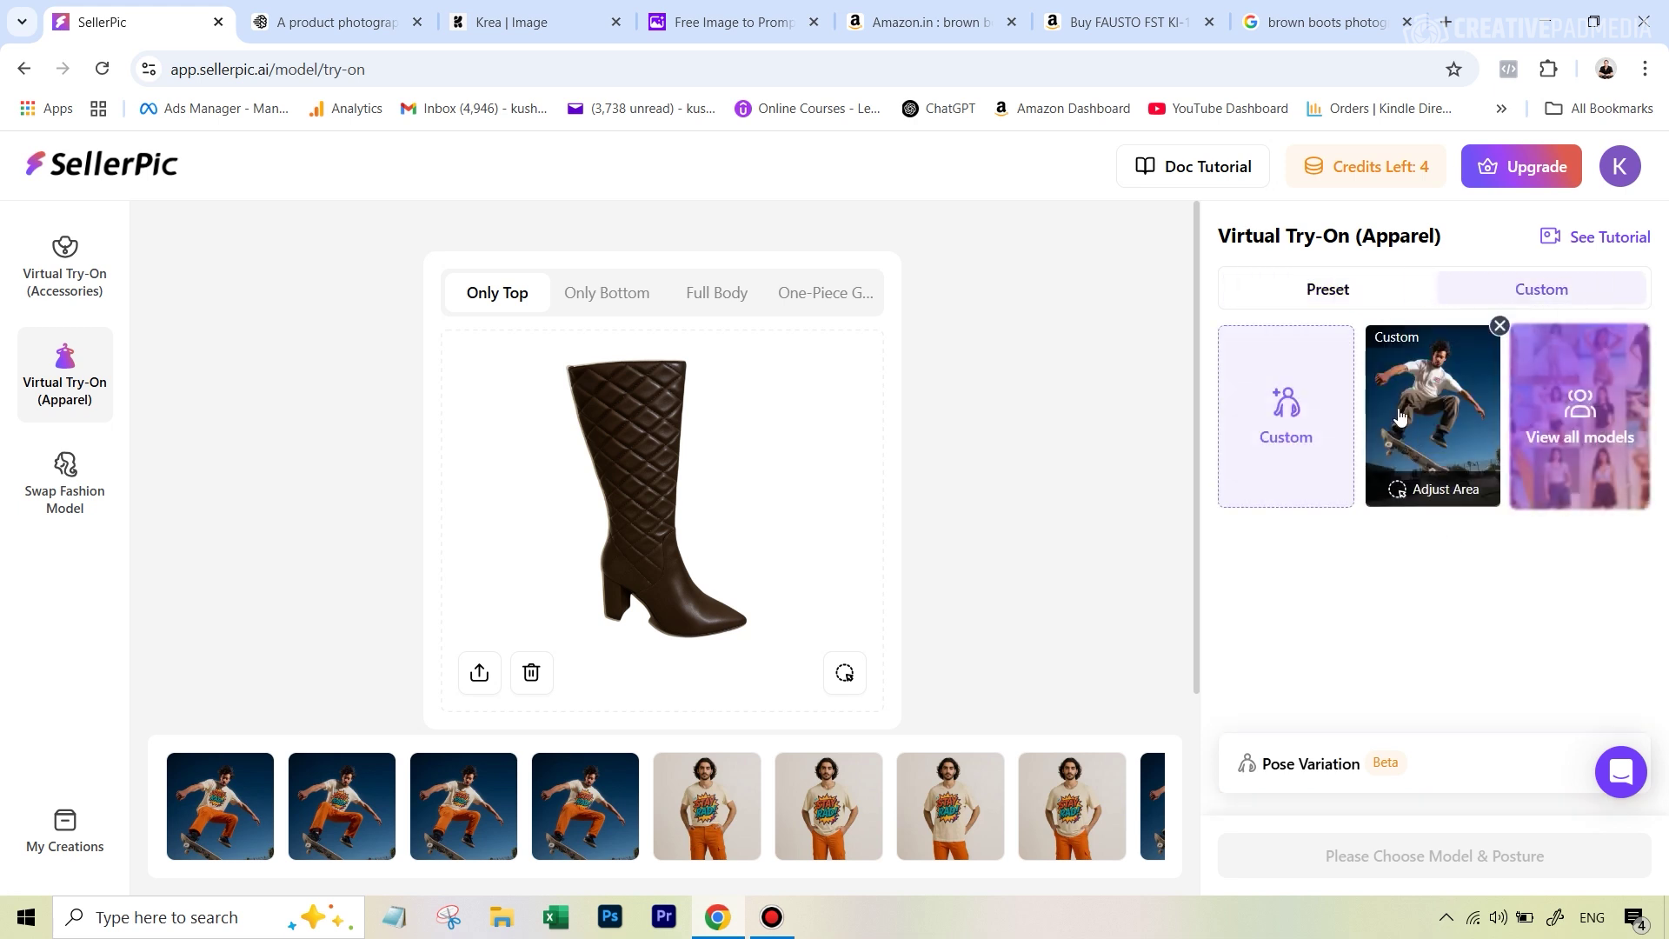
# Create an adult custom model from the Krea lace-up boots photo
pyautogui.click(1280, 412)
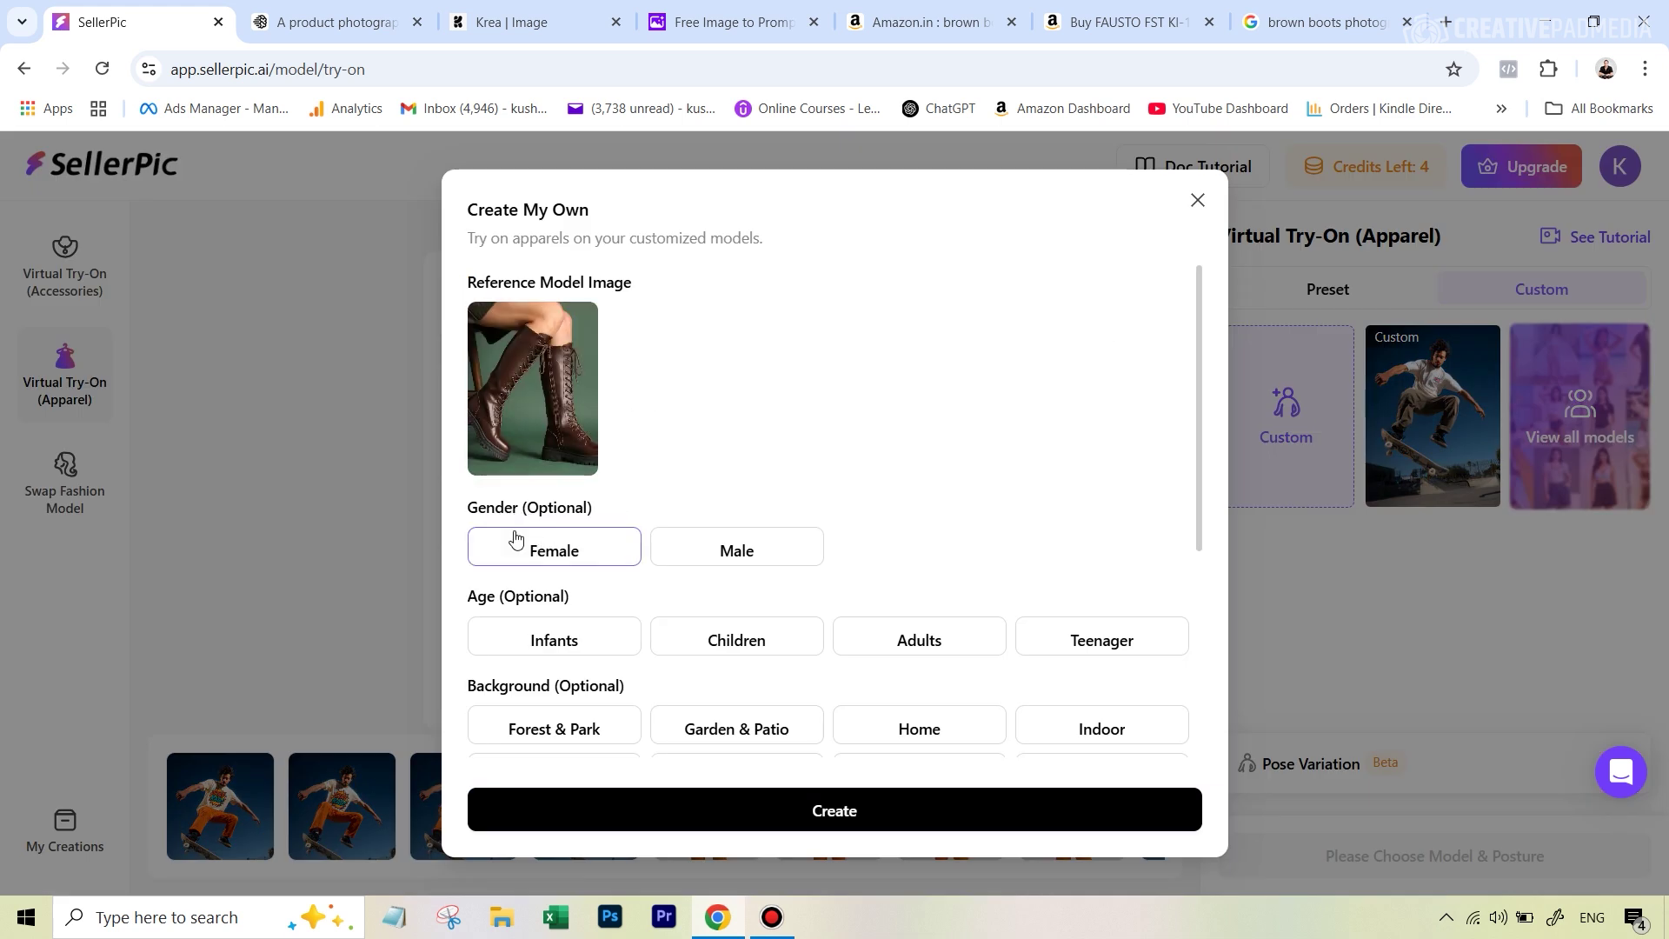
pyautogui.click(566, 554)
pyautogui.scroll(-3, 913, 681)
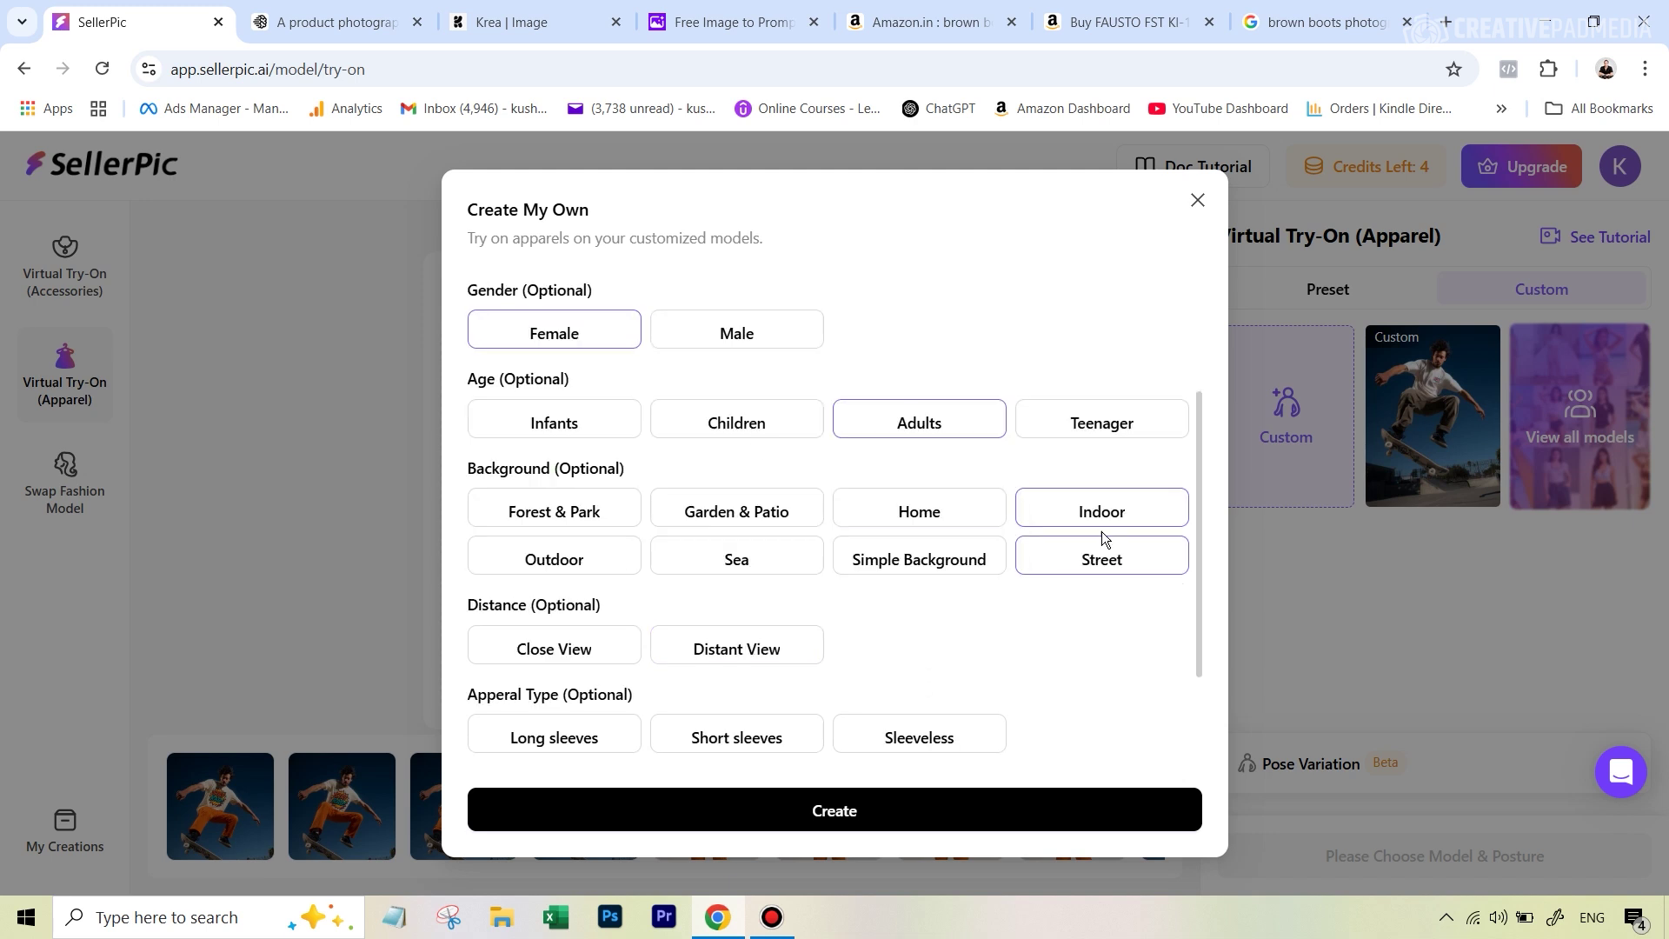
pyautogui.scroll(-2, 1070, 565)
pyautogui.click(833, 818)
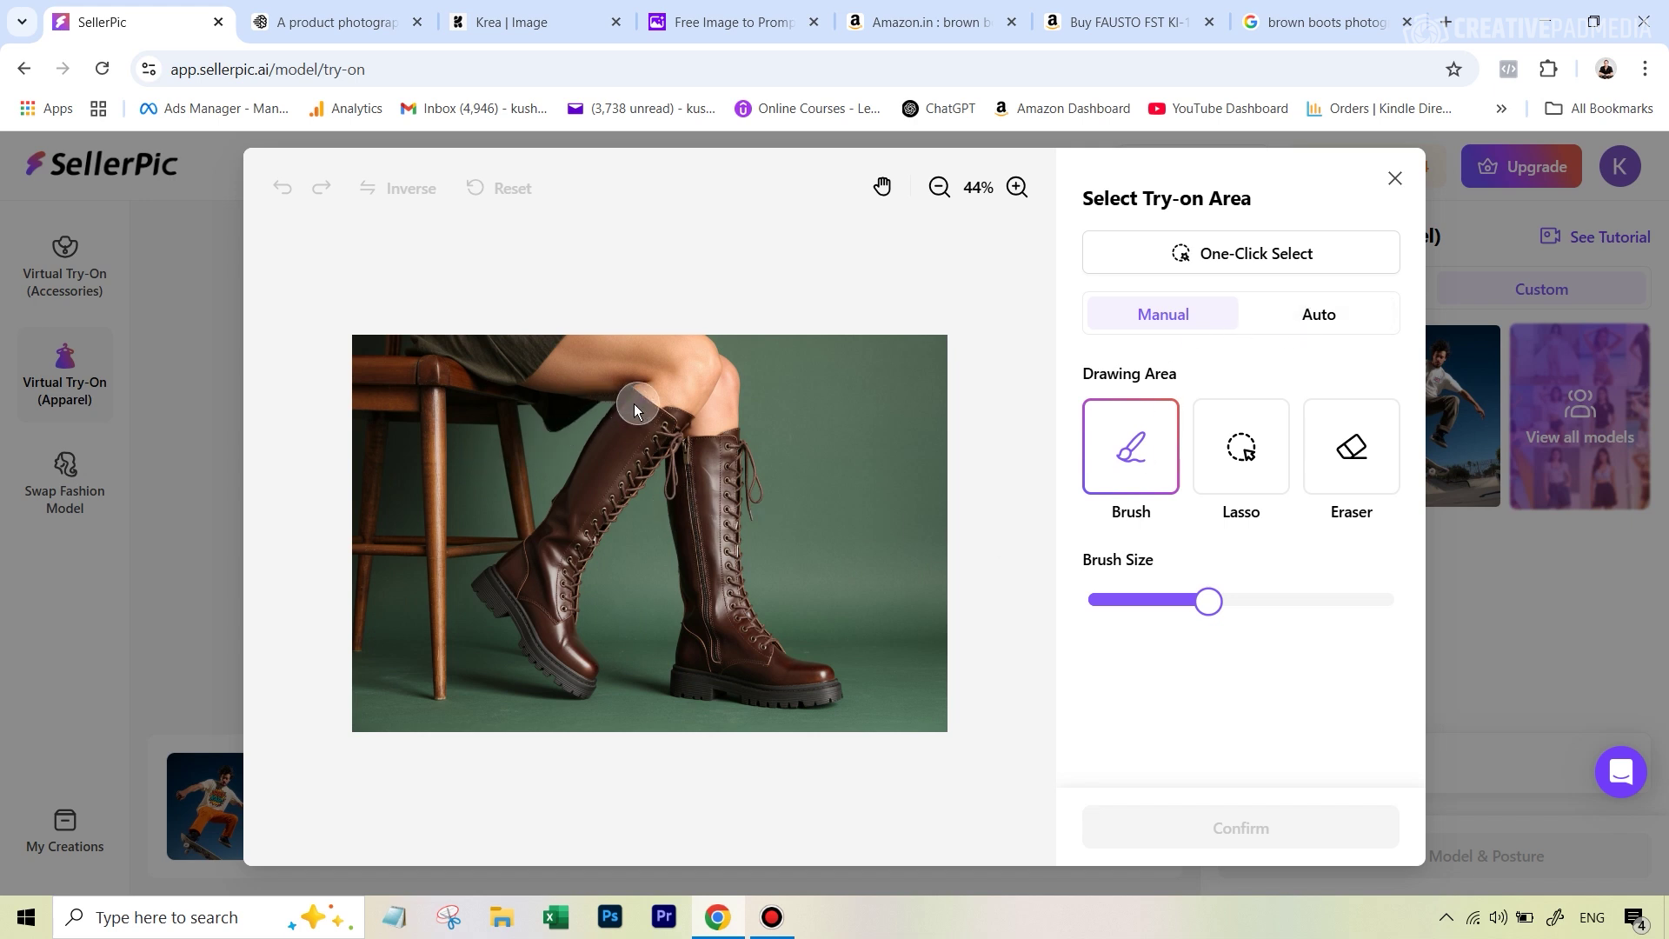
# Auto-select both boots as the try-on area, remove the knee and leg, and confirm
pyautogui.click(1330, 317)
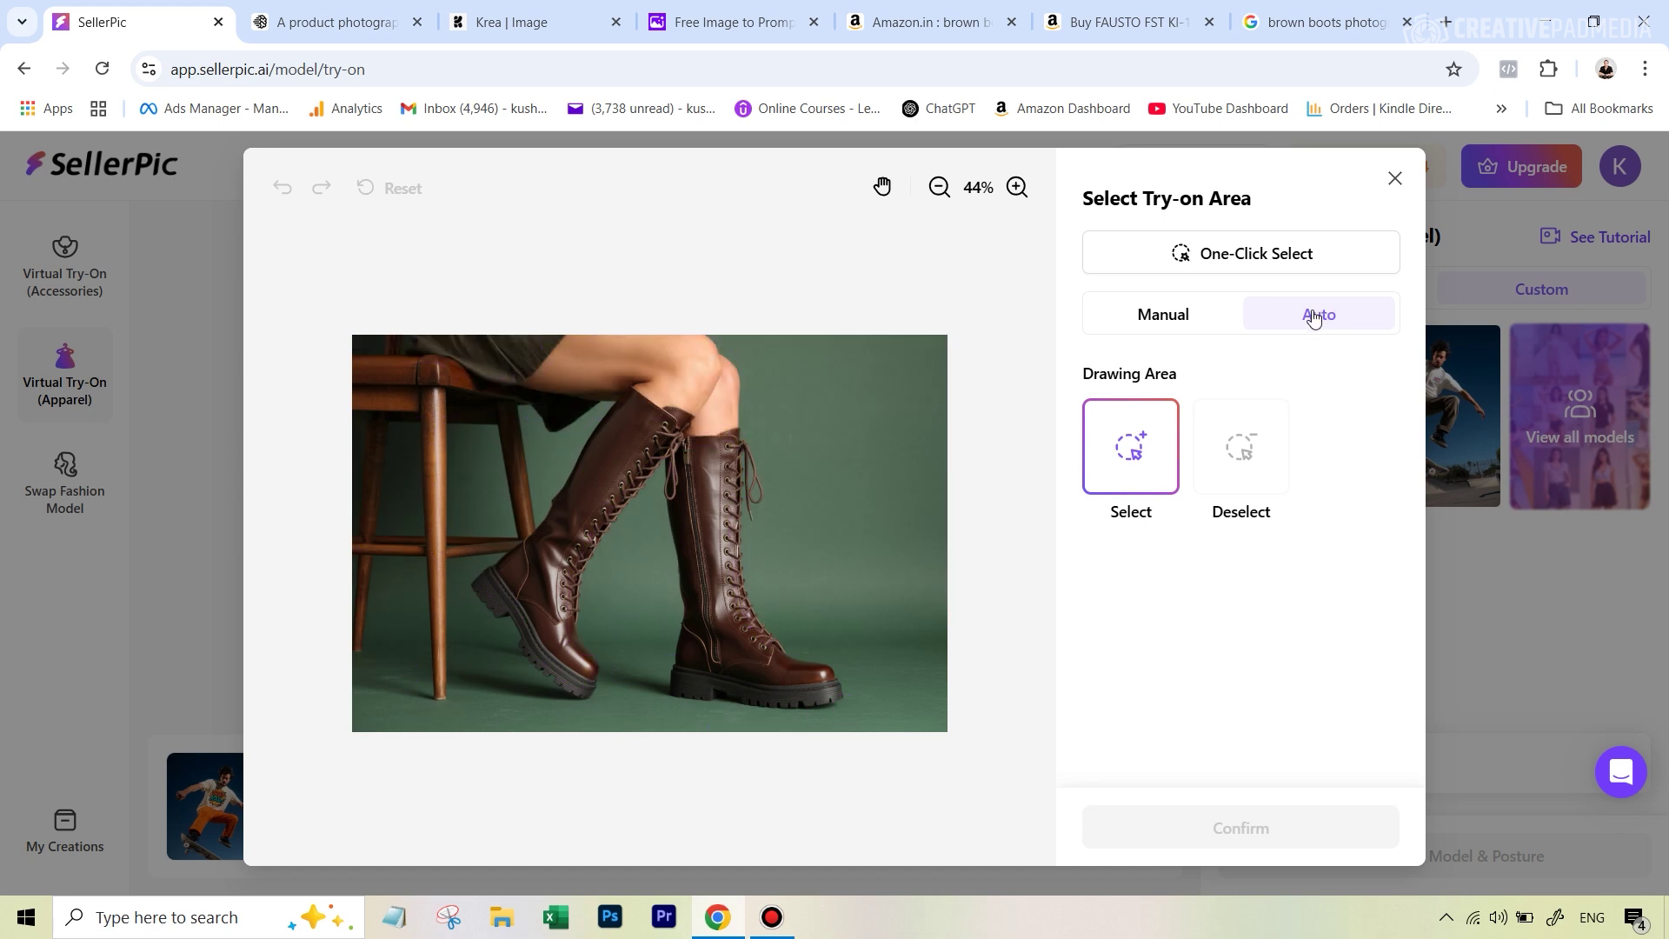
pyautogui.click(613, 462)
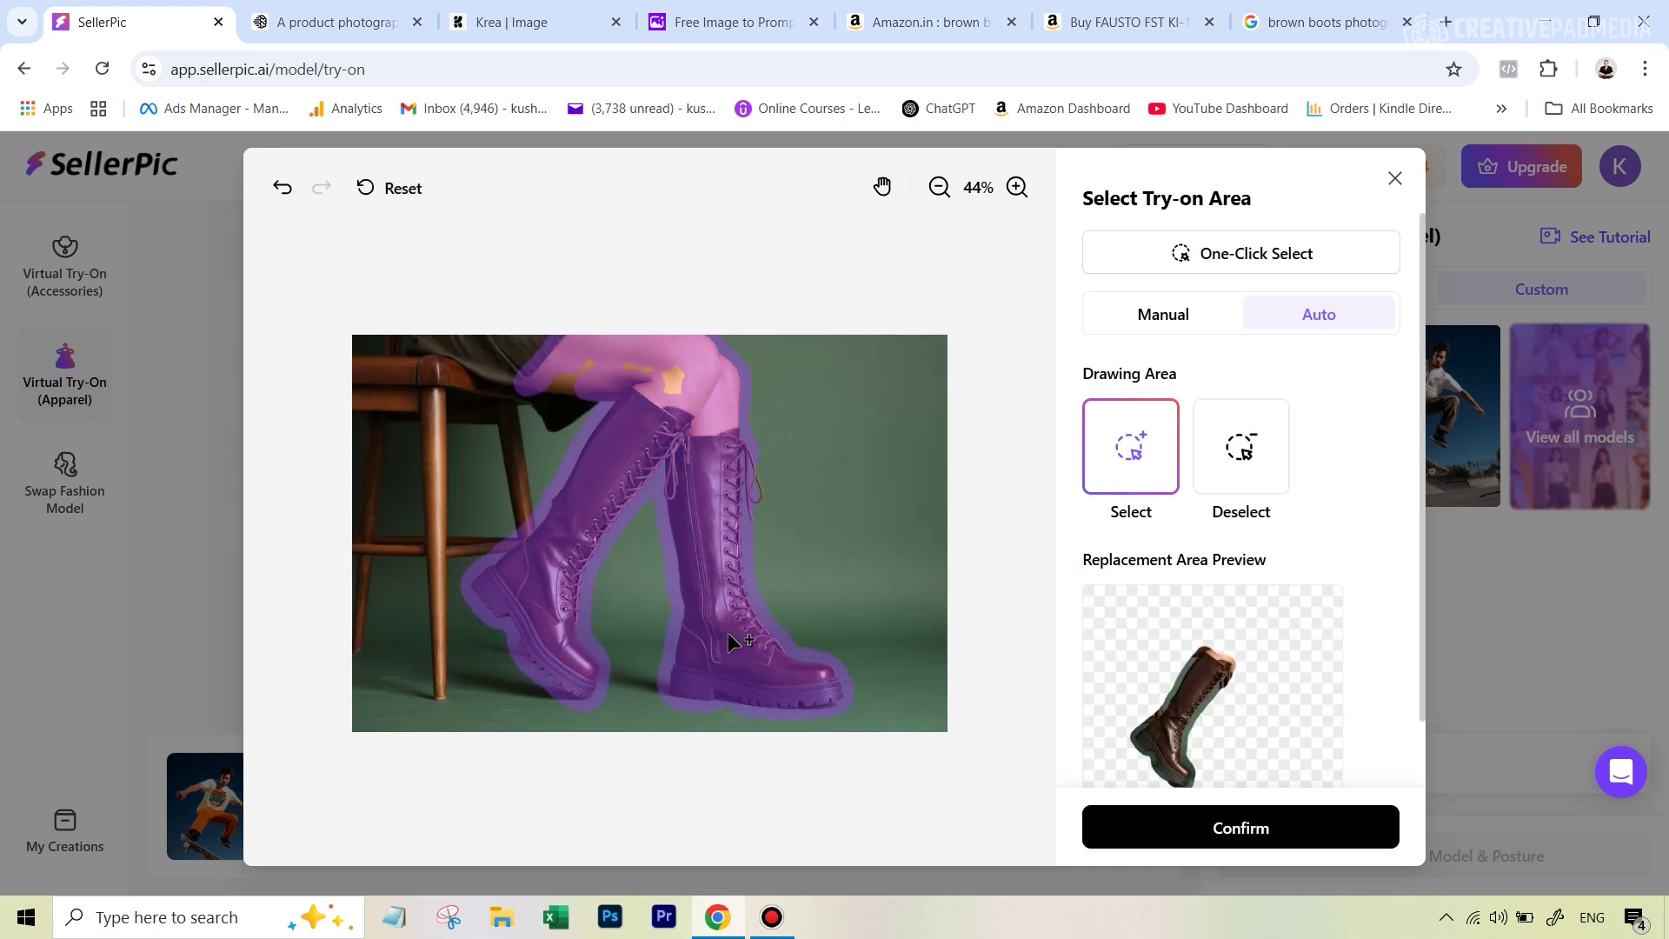
pyautogui.click(785, 681)
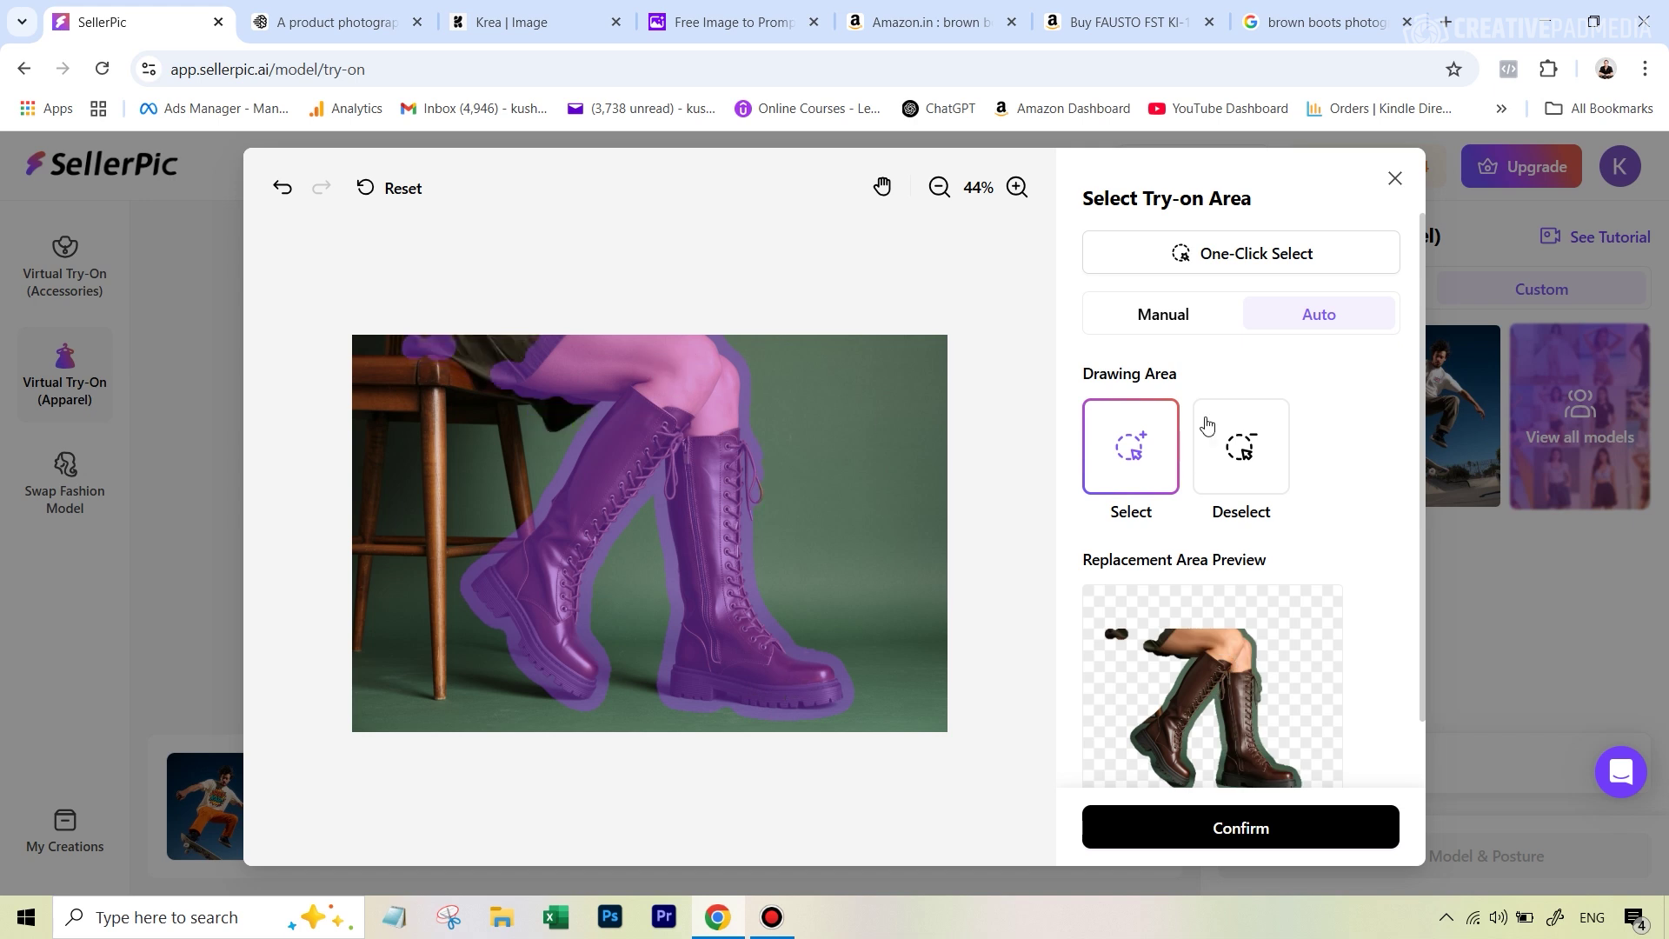
pyautogui.click(1241, 465)
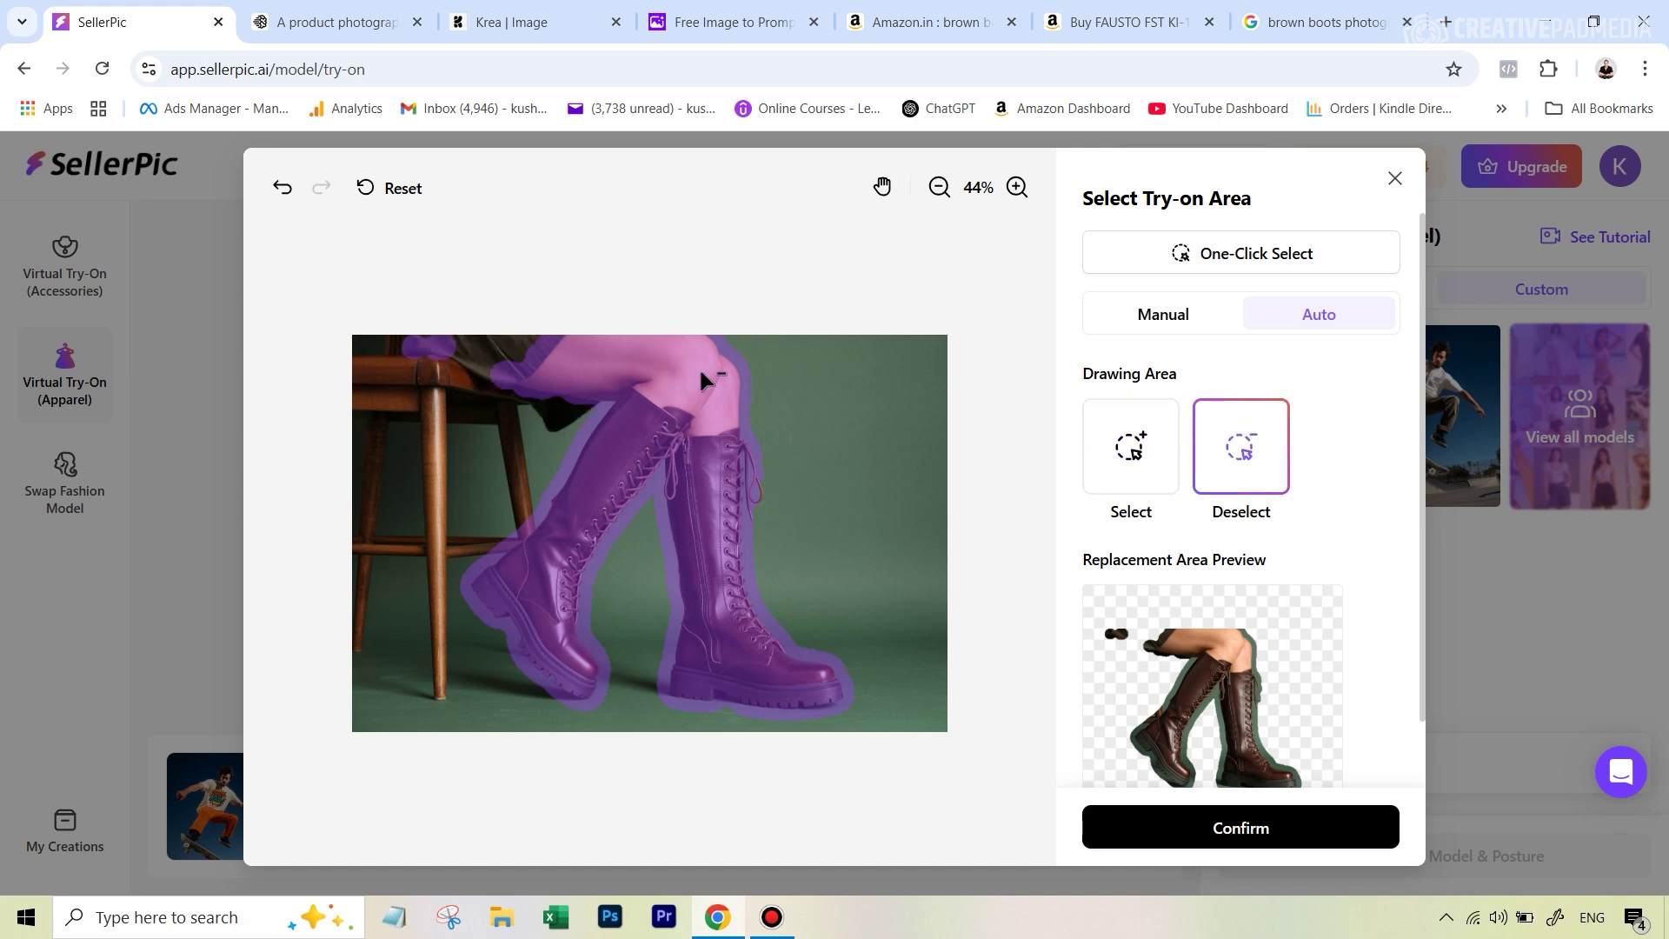
pyautogui.click(701, 359)
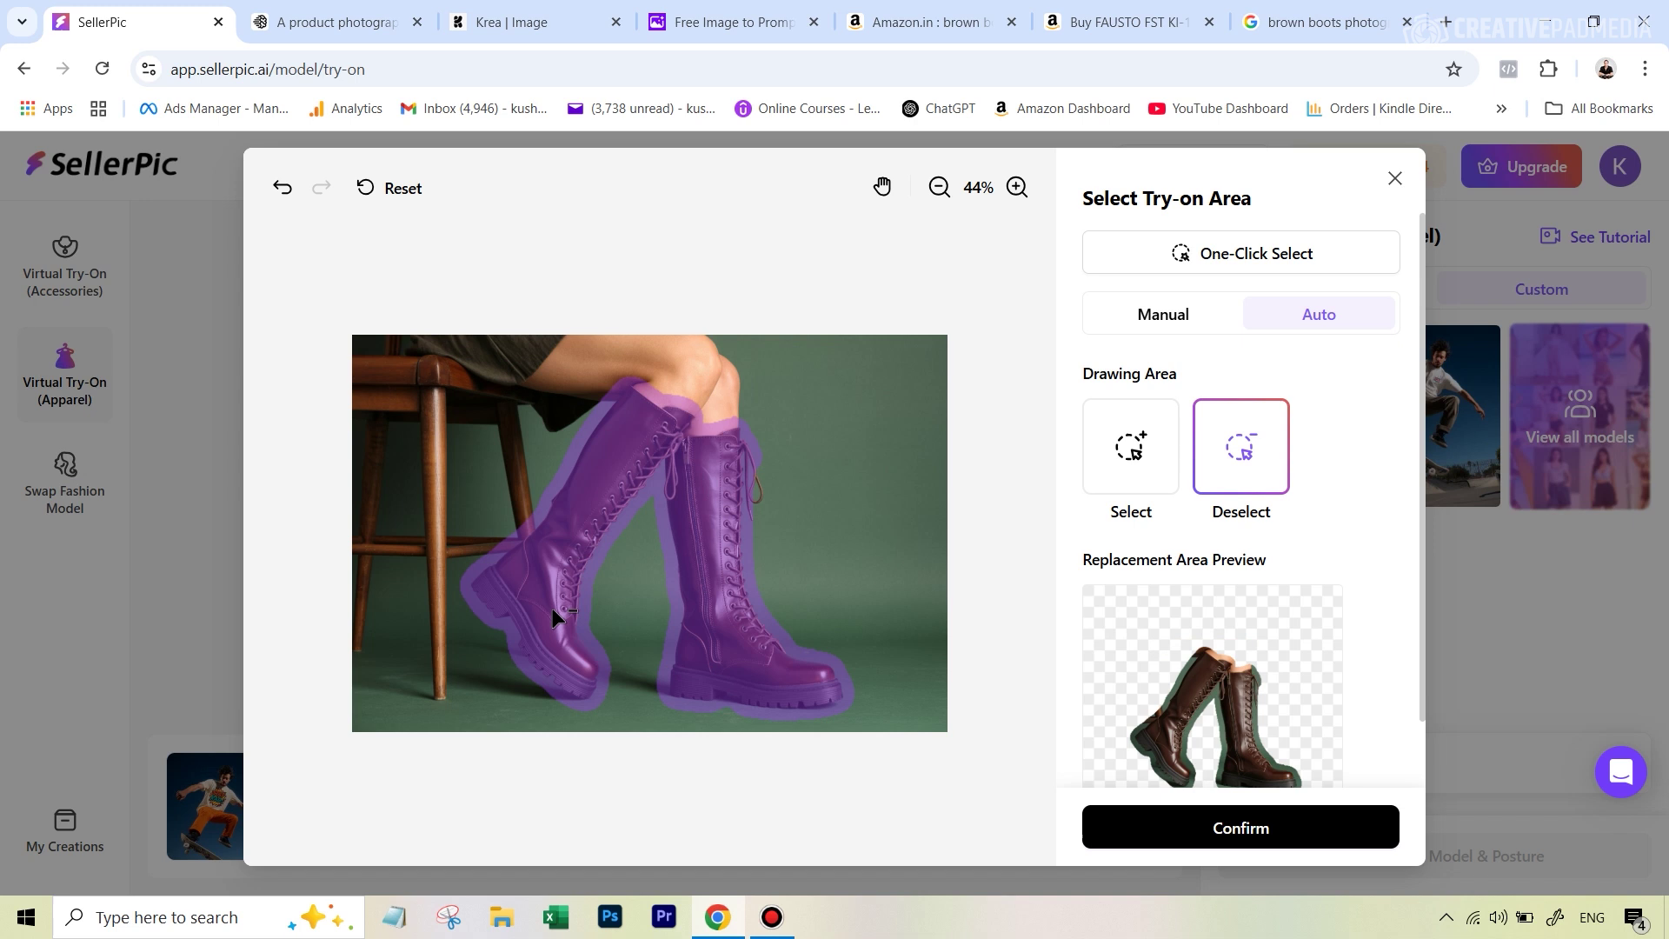
pyautogui.click(1354, 838)
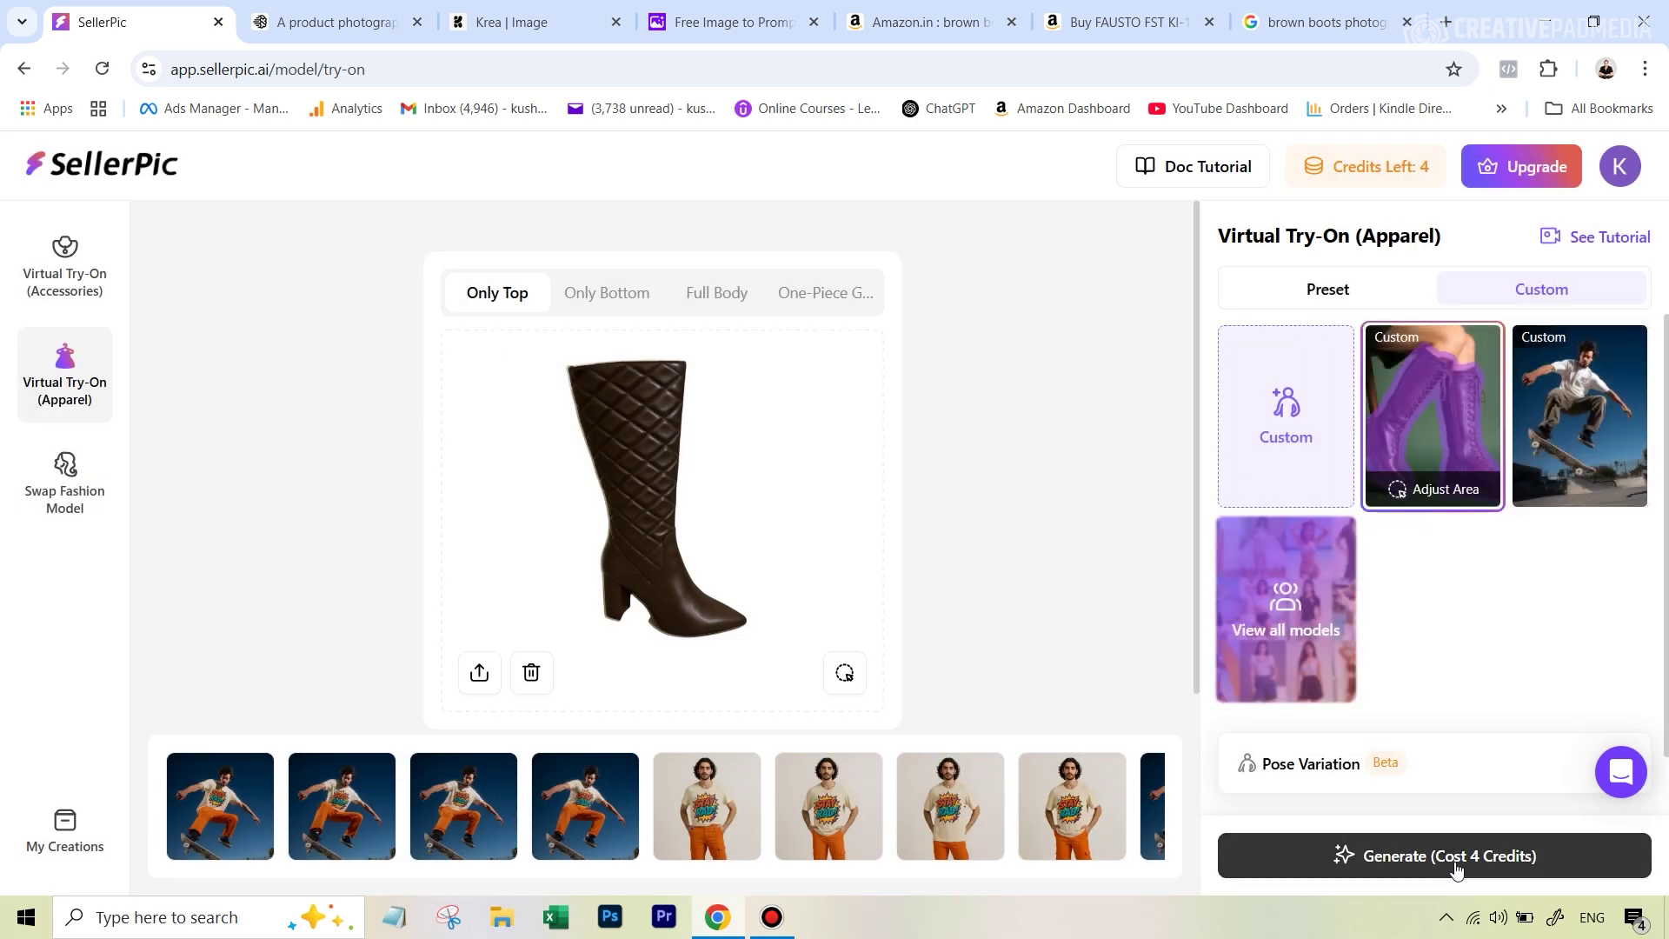
# Generate the quilted boot try-on image and view the first result in preview
pyautogui.click(1458, 861)
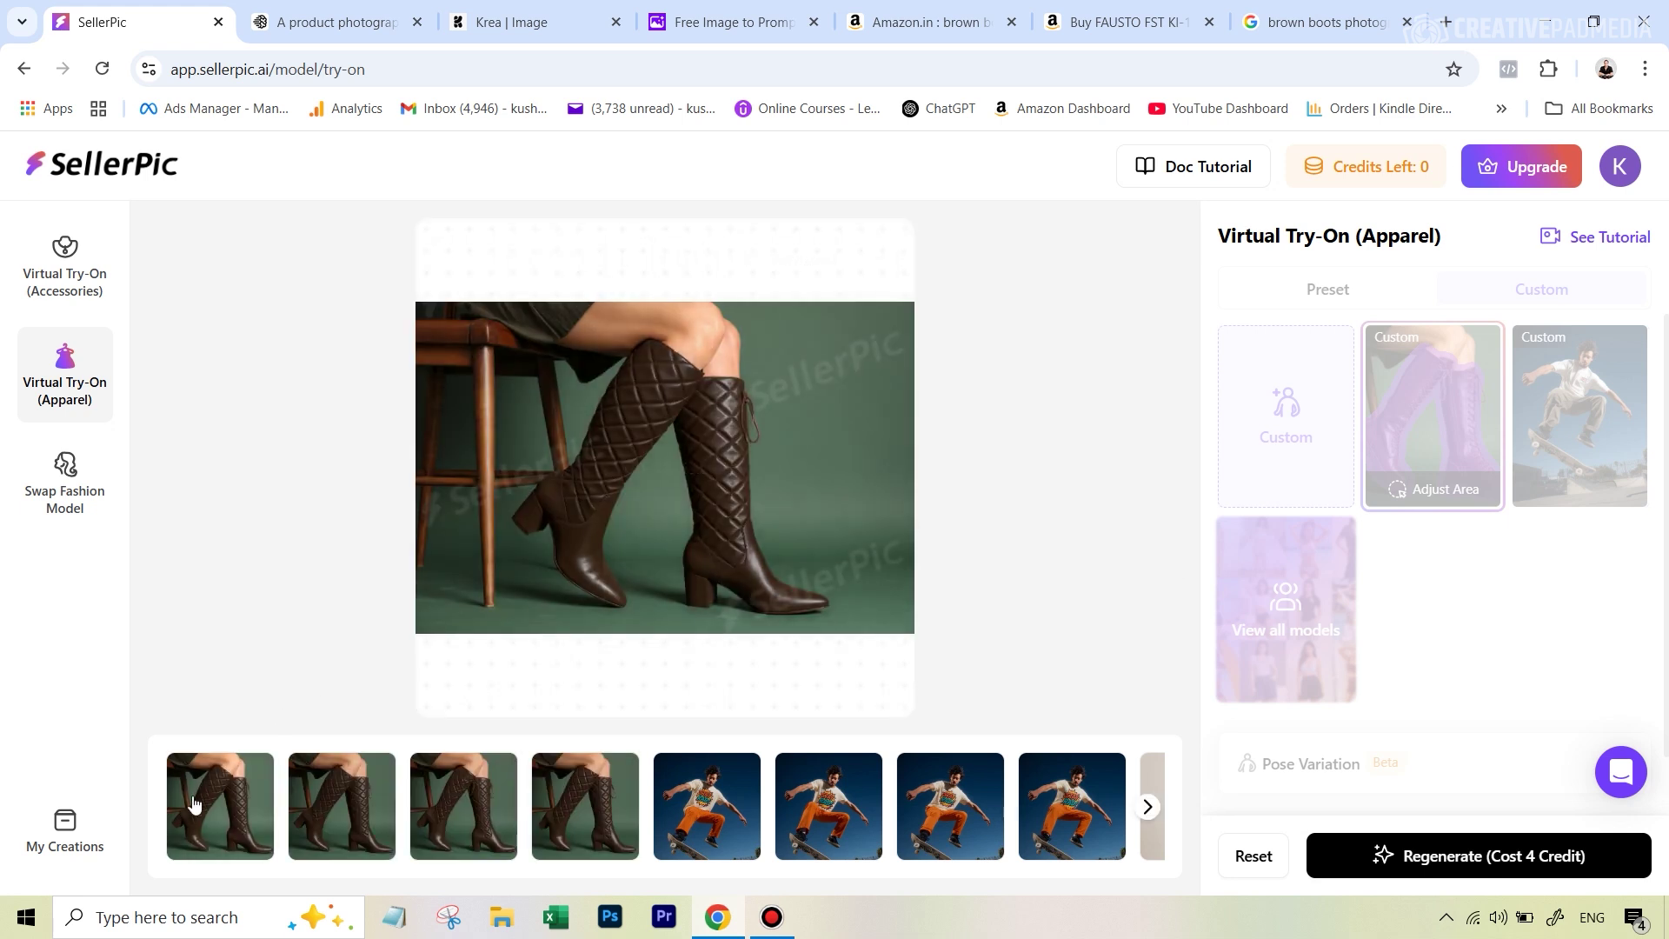
pyautogui.click(221, 805)
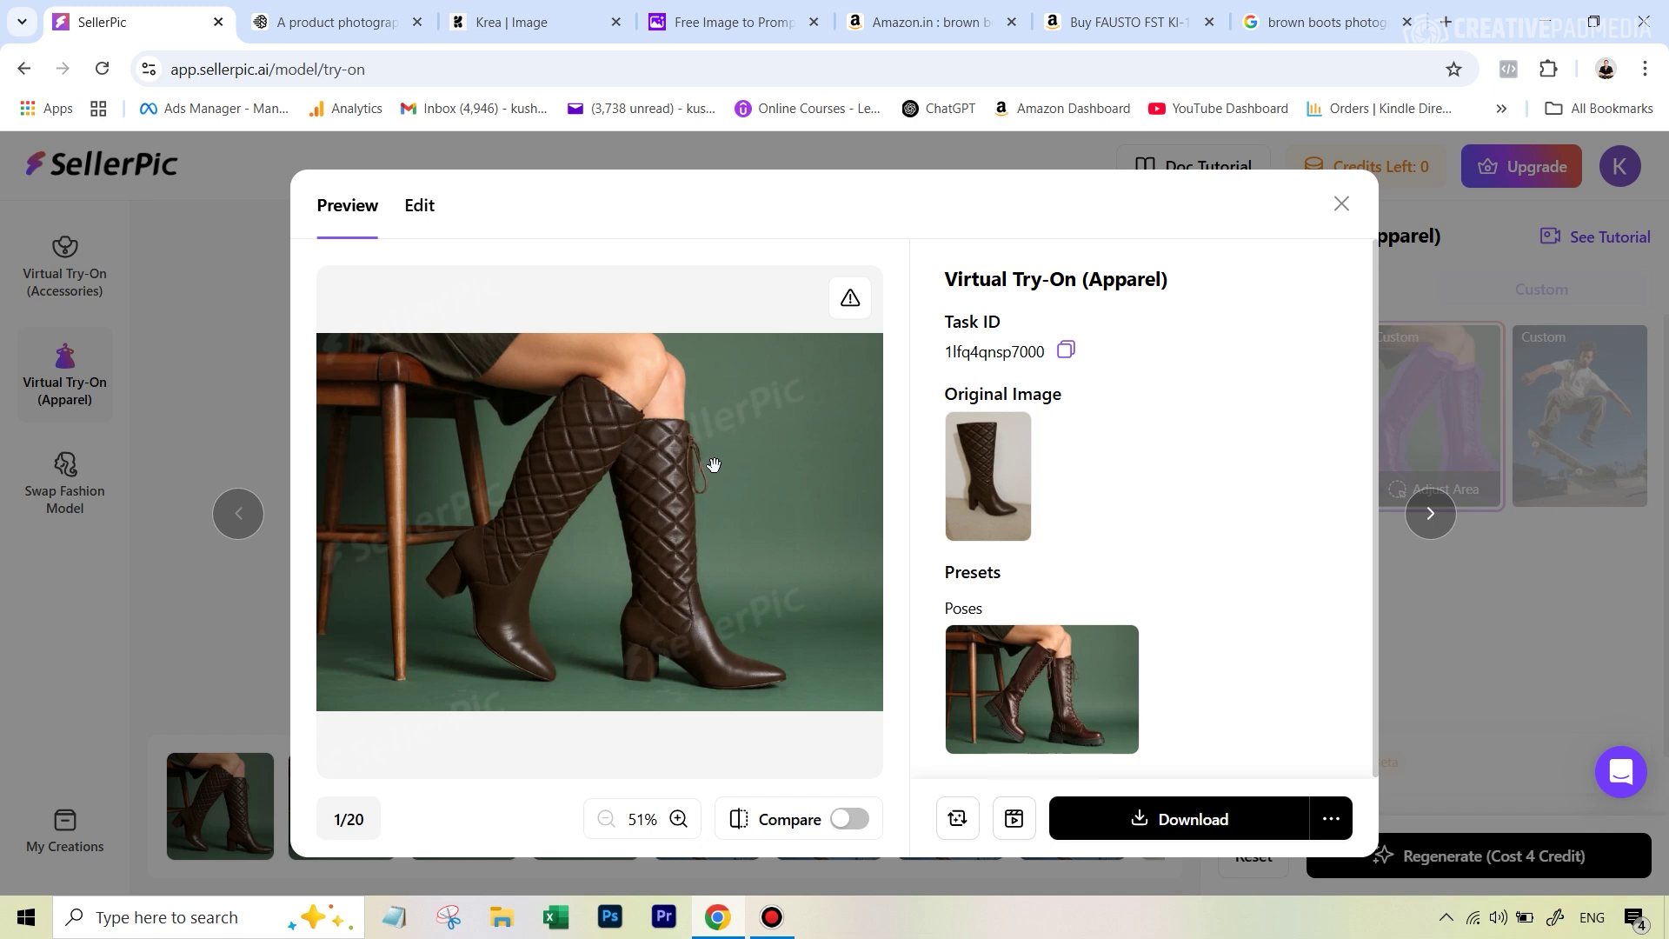
# Check the result's Edit options, close the preview, and switch to the Ideogram canvas
pyautogui.click(418, 212)
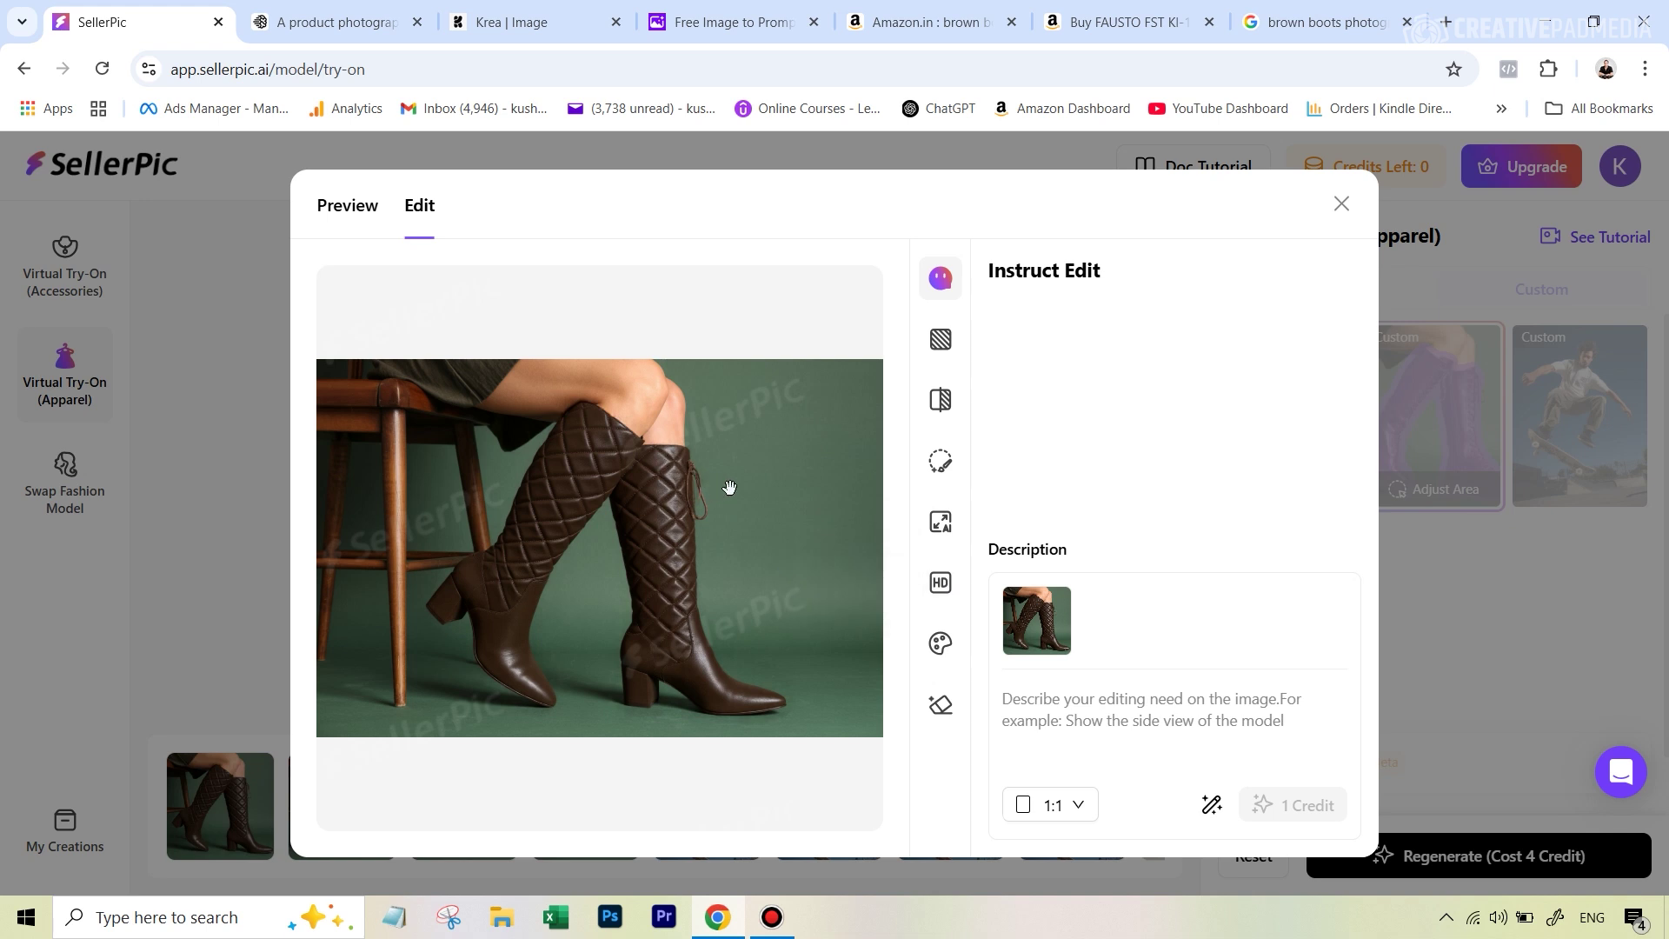
pyautogui.click(1342, 206)
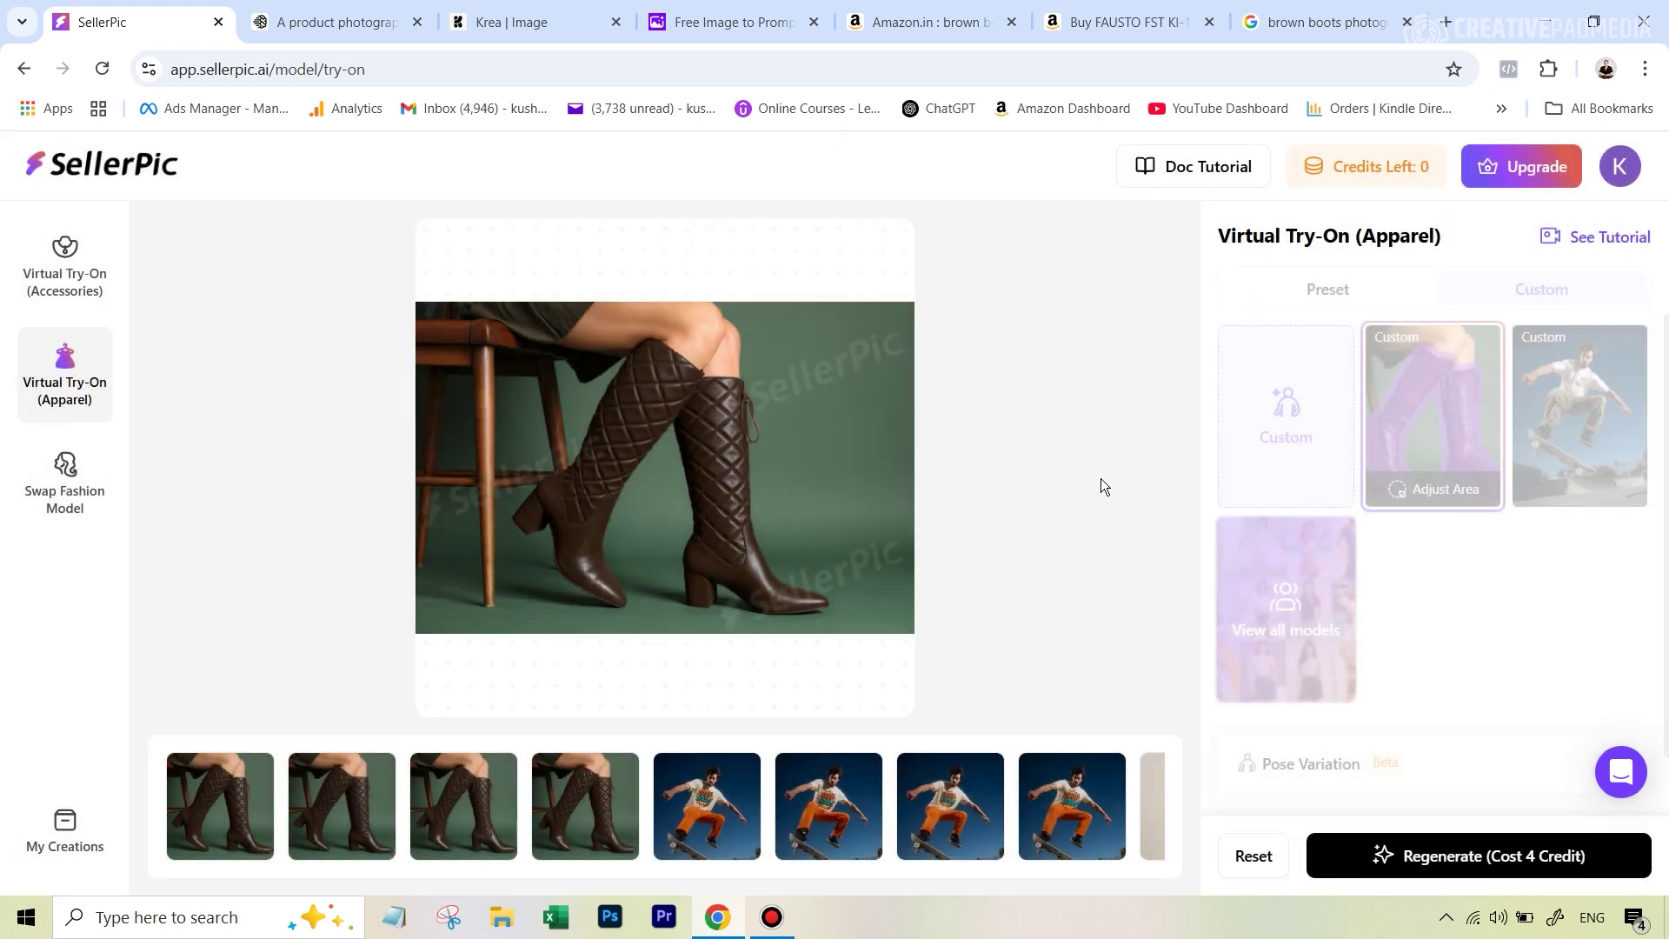
pyautogui.click(300, 23)
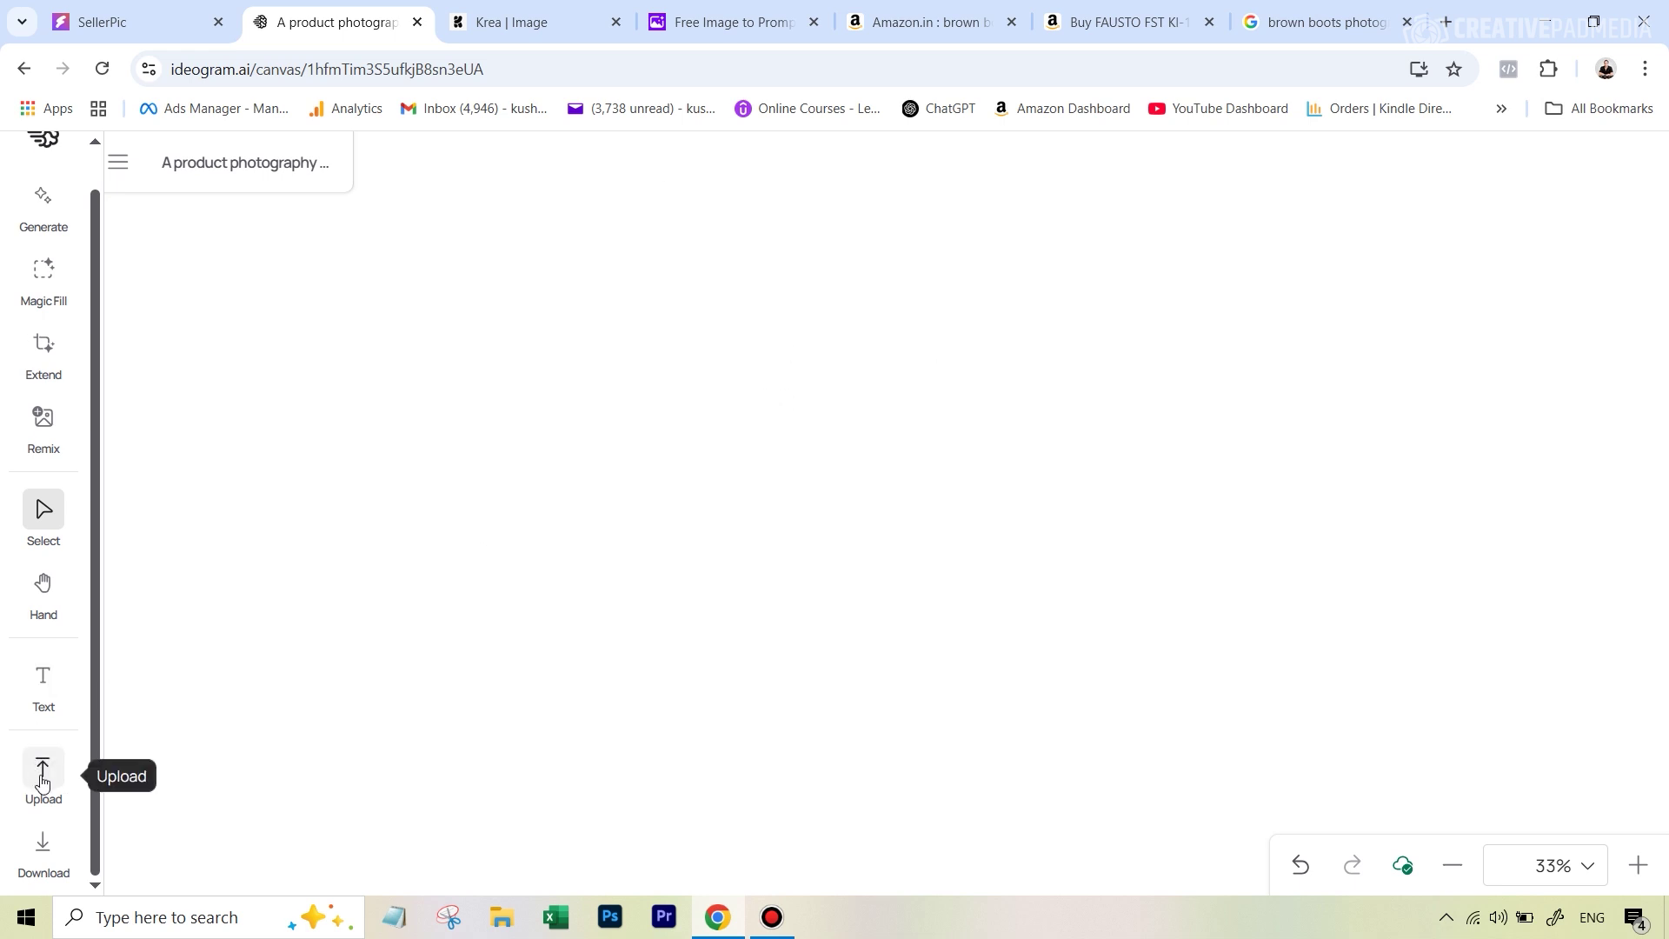
# Upload the boot photos, enlarge the lace-up photo and set the quilted one flush beside it
pyautogui.click(42, 783)
pyautogui.moveTo(708, 393); pyautogui.dragTo(585, 315)
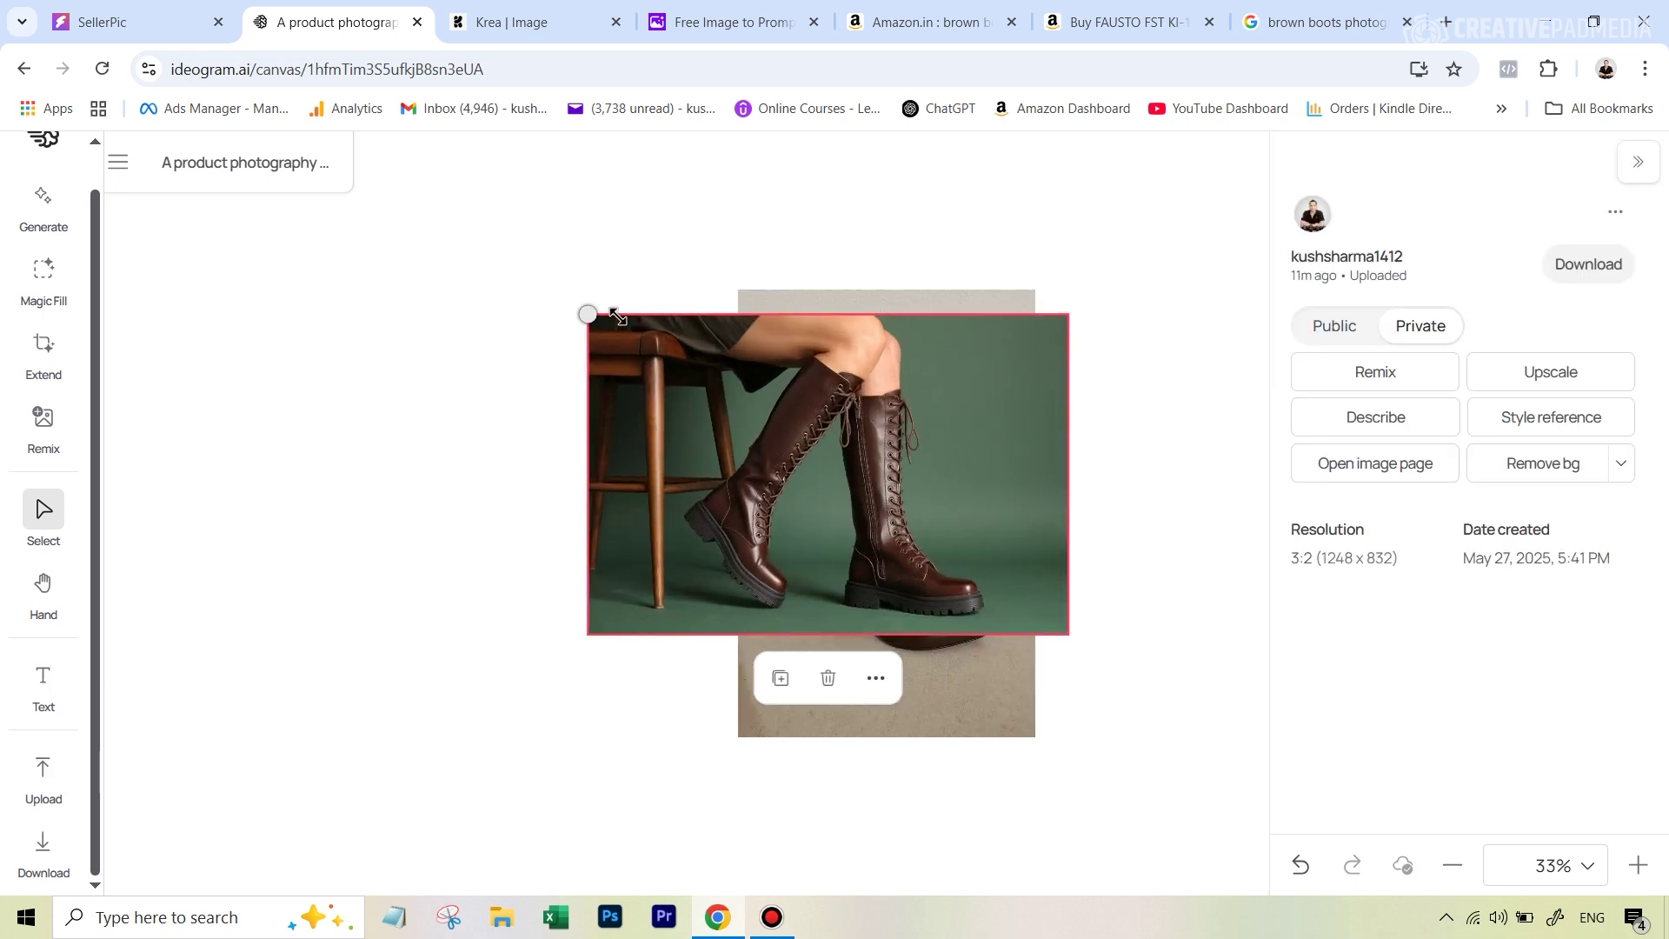
pyautogui.moveTo(1069, 635); pyautogui.dragTo(1166, 700)
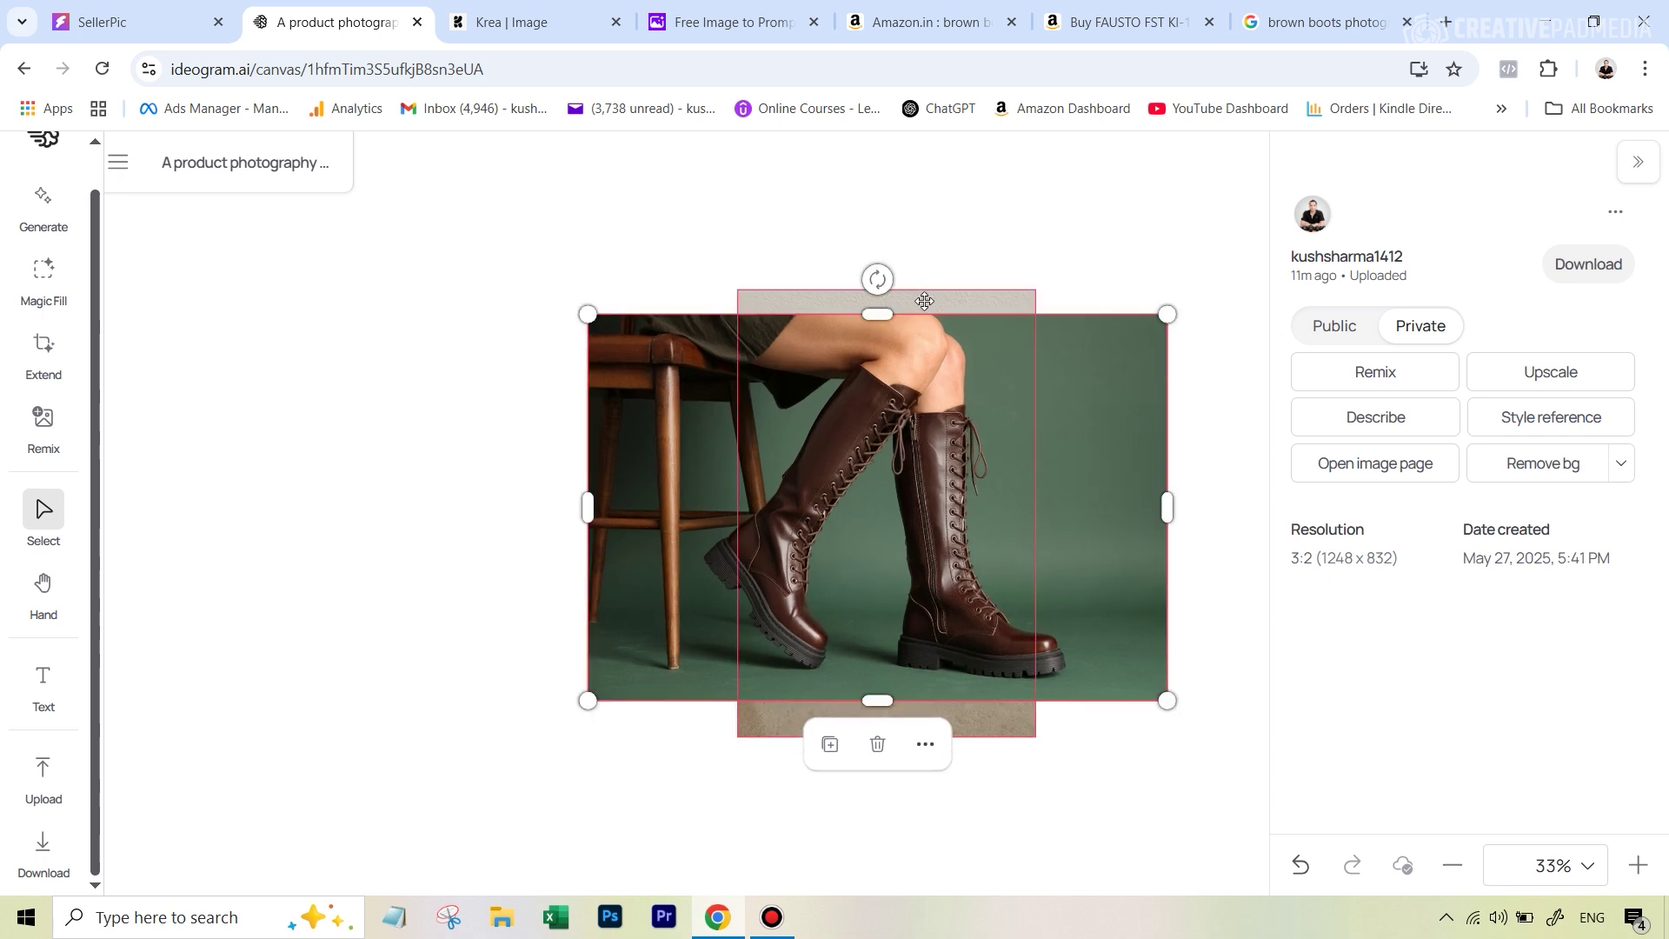
pyautogui.moveTo(922, 300); pyautogui.dragTo(483, 331)
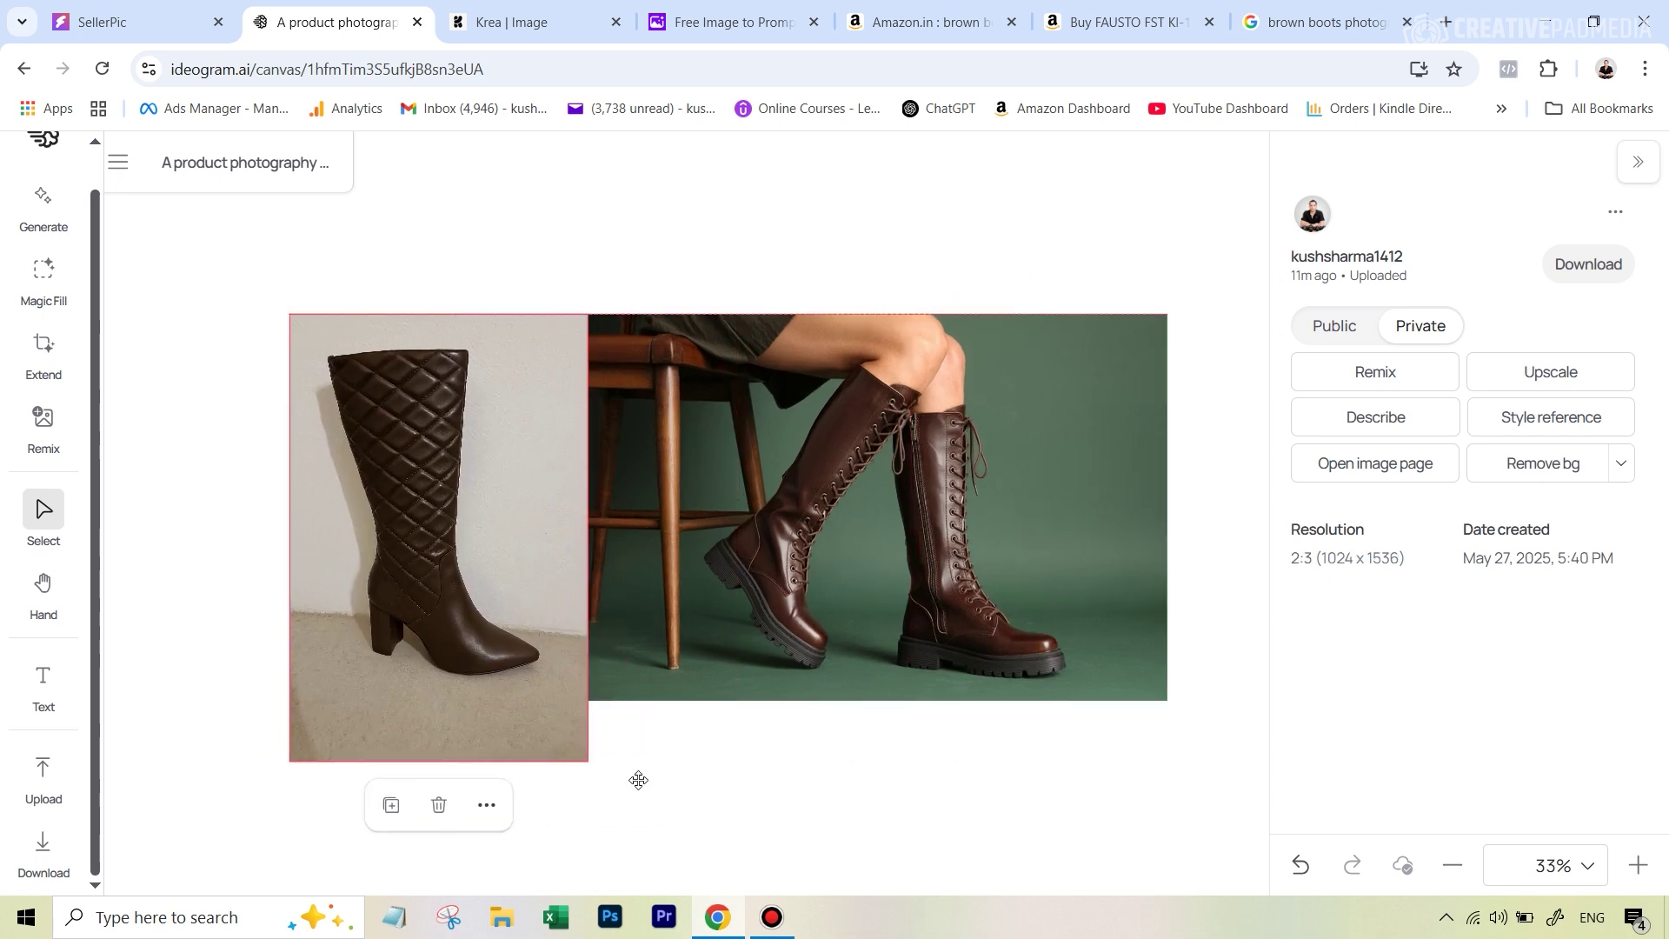
pyautogui.moveTo(589, 763); pyautogui.dragTo(548, 700)
pyautogui.moveTo(507, 640); pyautogui.dragTo(545, 644)
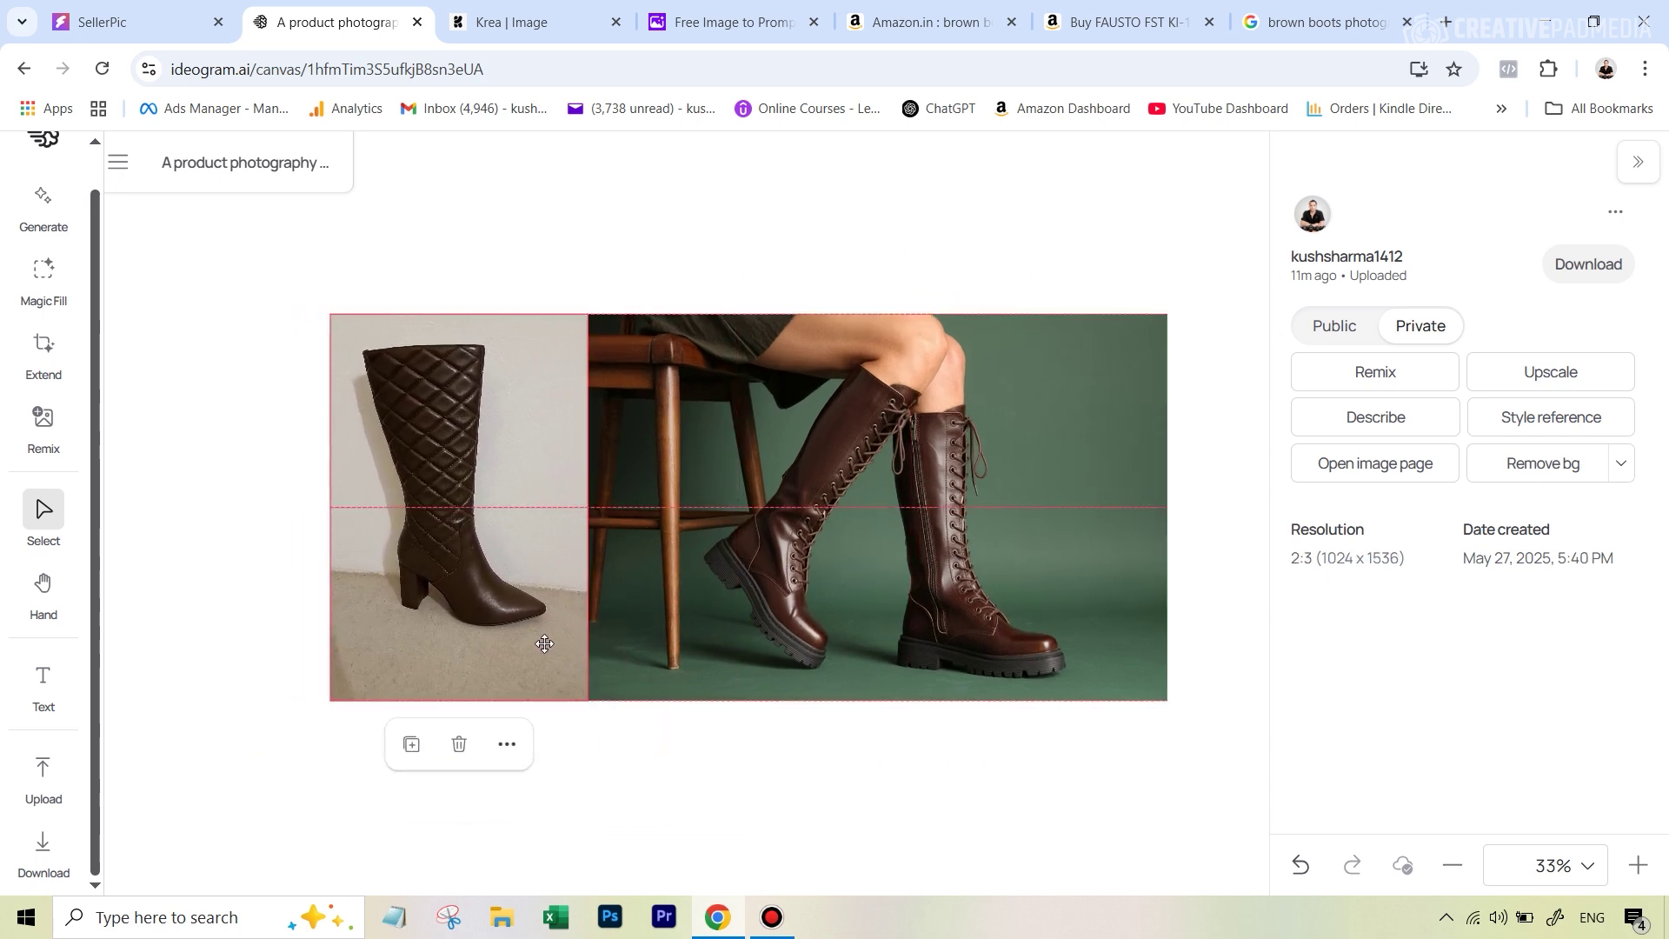
pyautogui.click(43, 275)
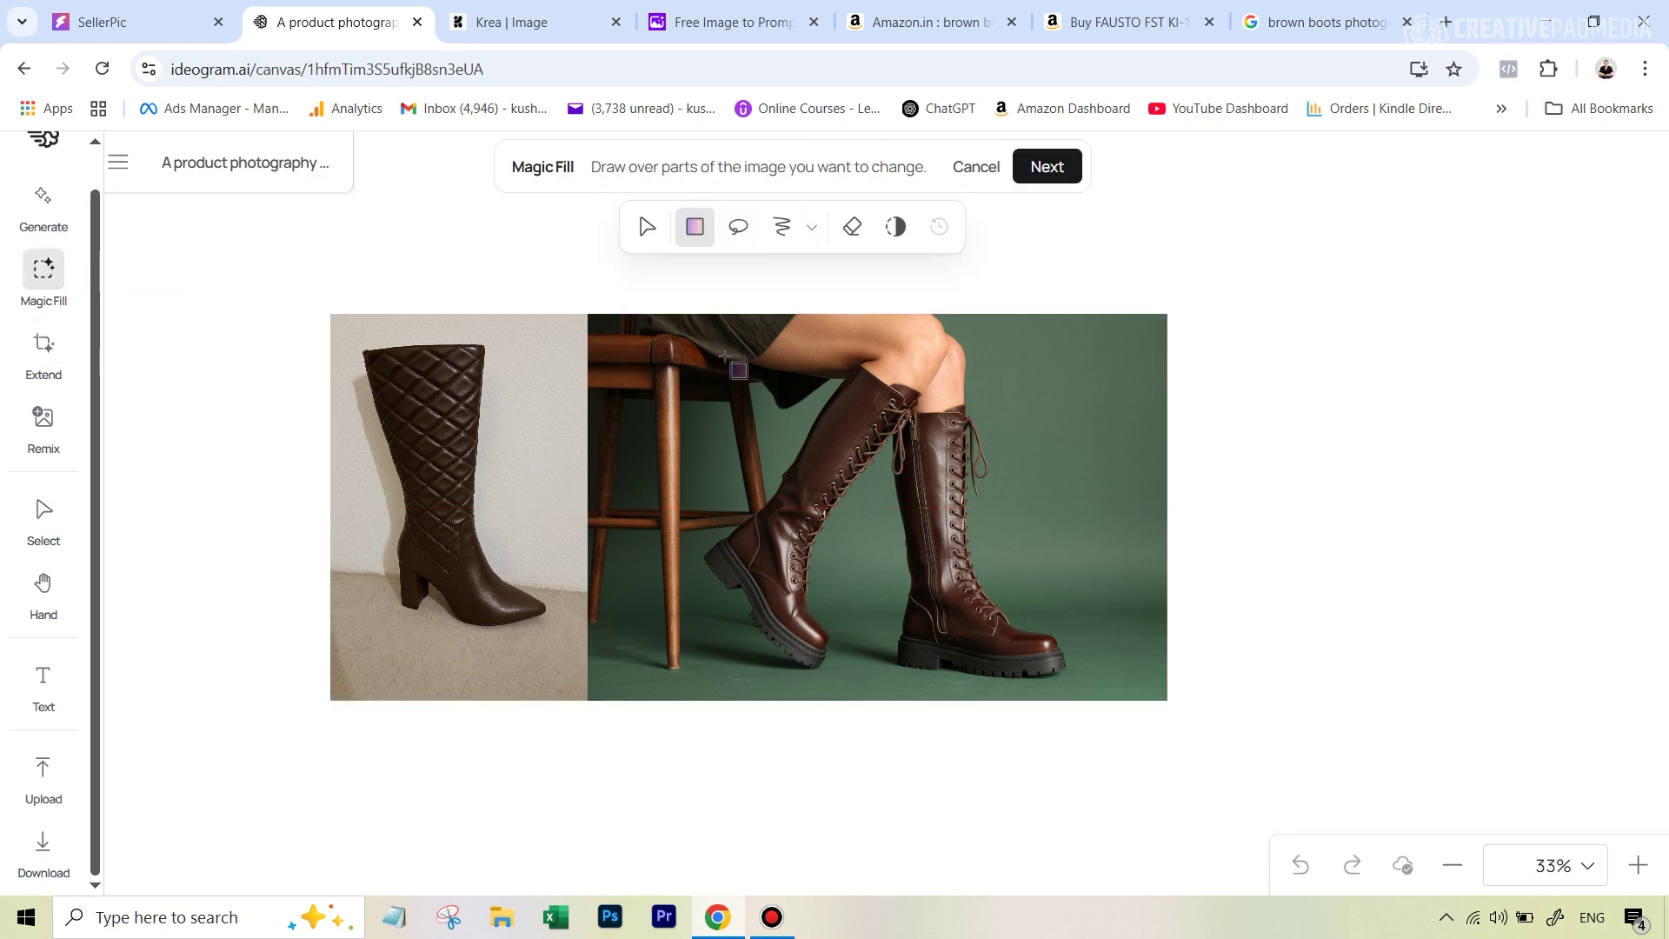
# Lasso-mask the nearer lace-up boot and leg from knee to toe, then confirm the mask
pyautogui.click(737, 228)
pyautogui.moveTo(874, 363)
pyautogui.mouseDown()
pyautogui.moveTo(845, 372)
pyautogui.moveTo(702, 556)
pyautogui.moveTo(768, 650)
pyautogui.moveTo(833, 663)
pyautogui.moveTo(826, 579)
pyautogui.moveTo(917, 395)
pyautogui.moveTo(875, 365)
pyautogui.mouseUp()
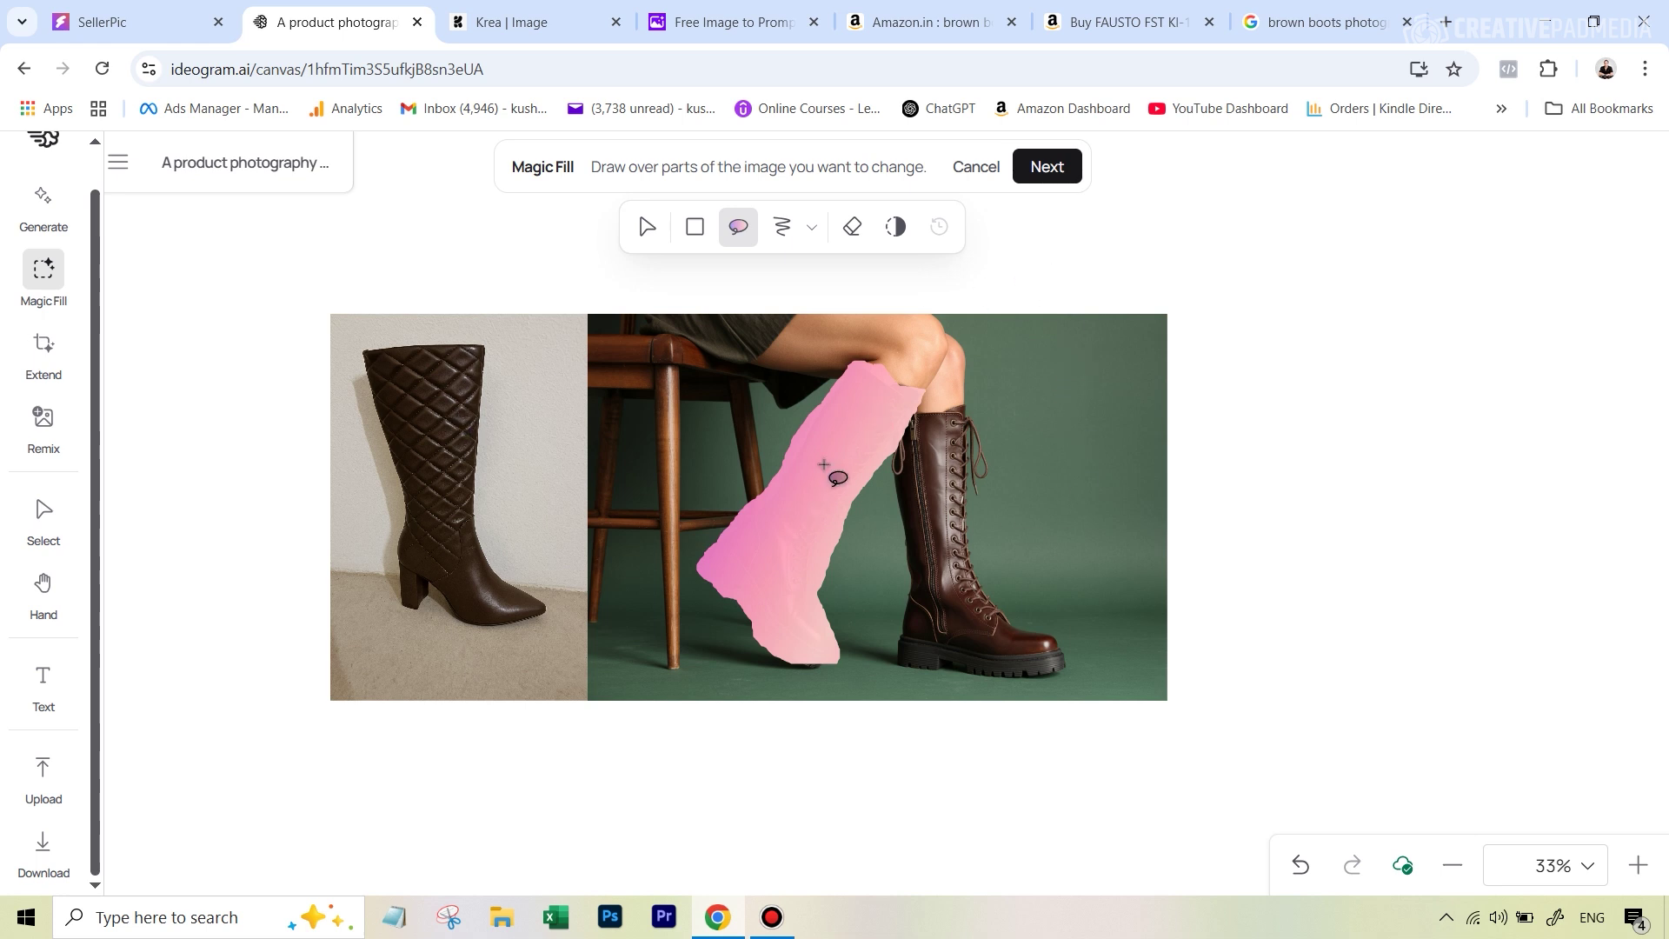
pyautogui.click(1049, 176)
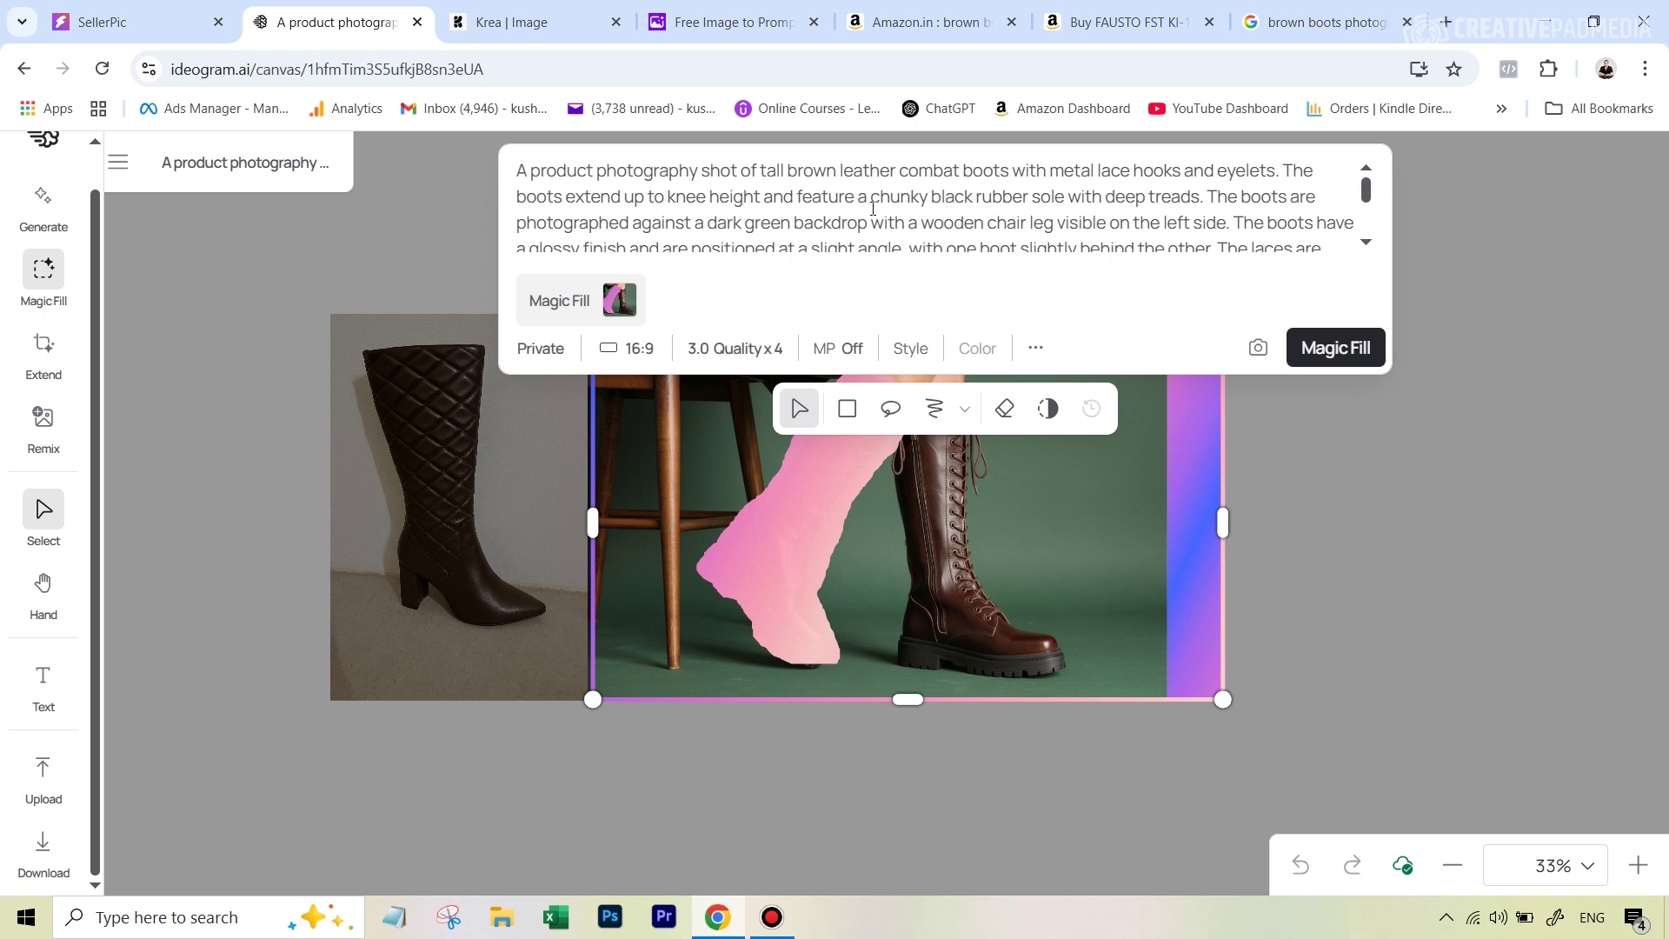
# Replace the automatic Magic Fill prompt with the opening words 'on the left is'
pyautogui.hotkey('ctrl', 'a')
pyautogui.press('BackSpace')
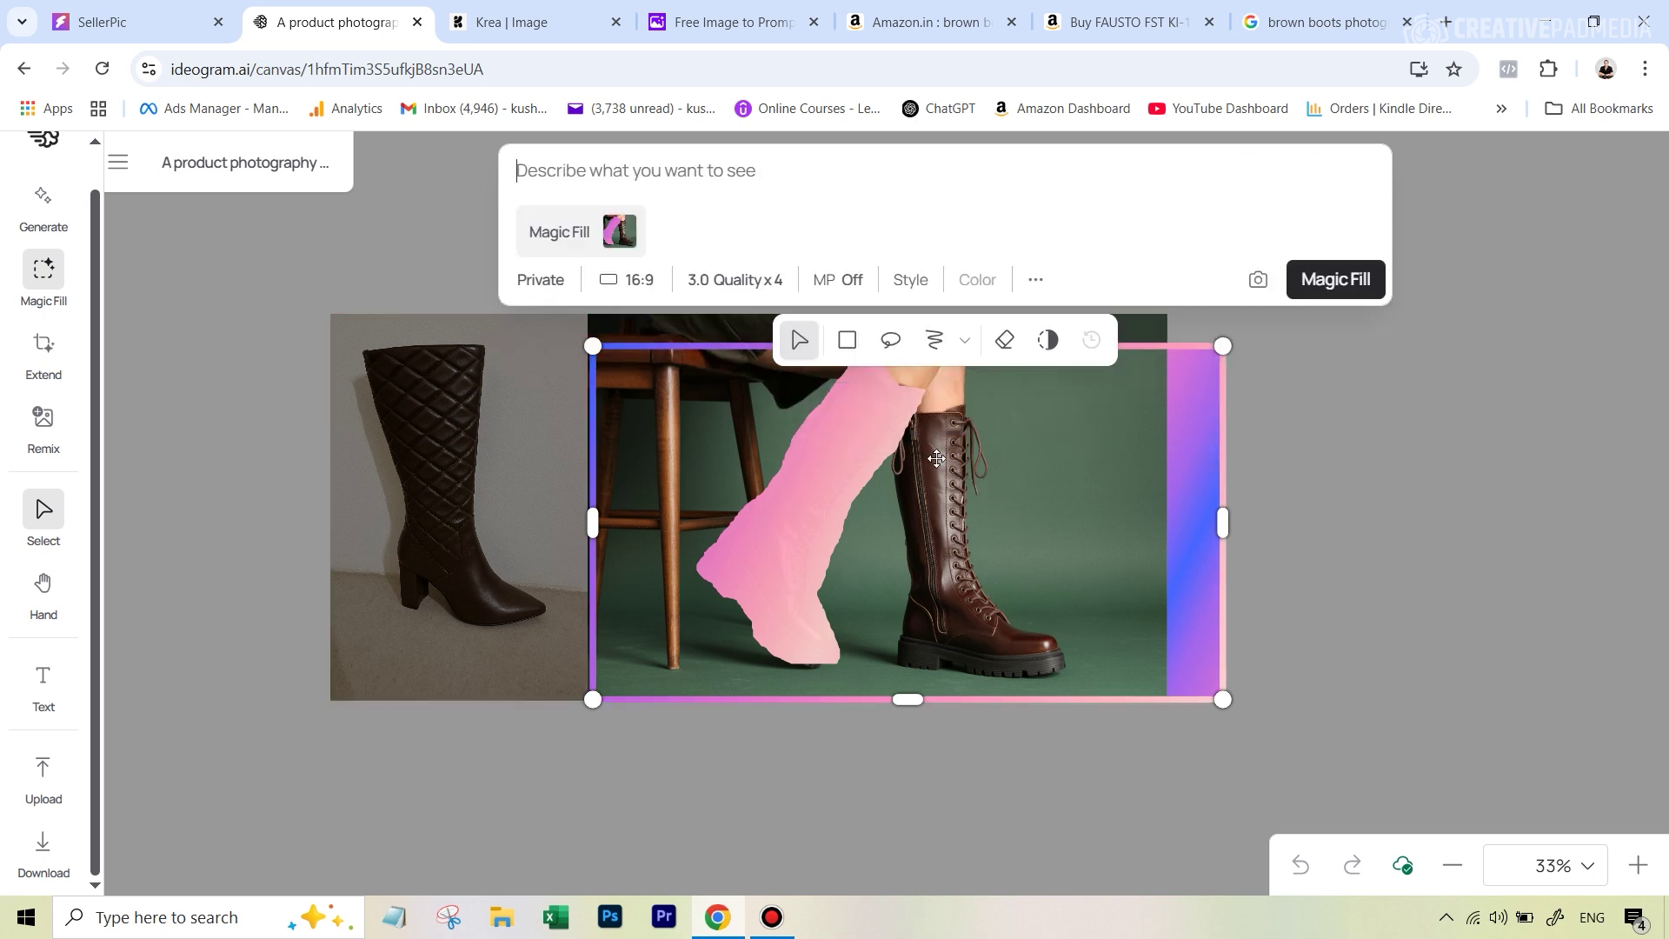
pyautogui.click(775, 161)
pyautogui.write('on the left is')
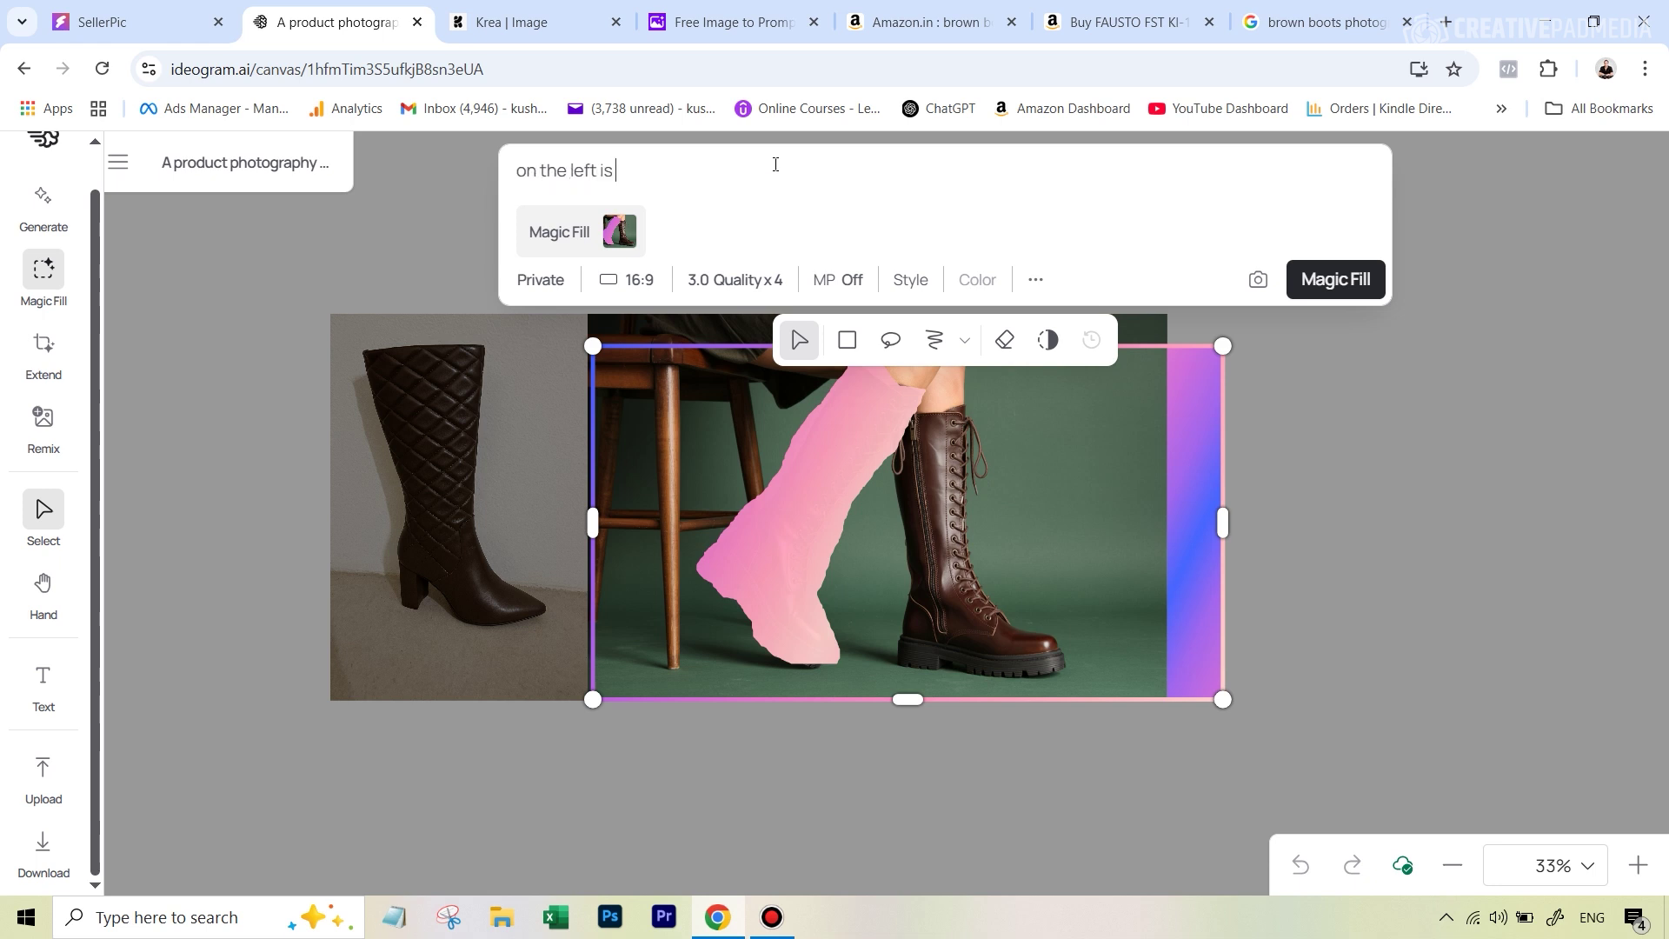
pyautogui.click(719, 22)
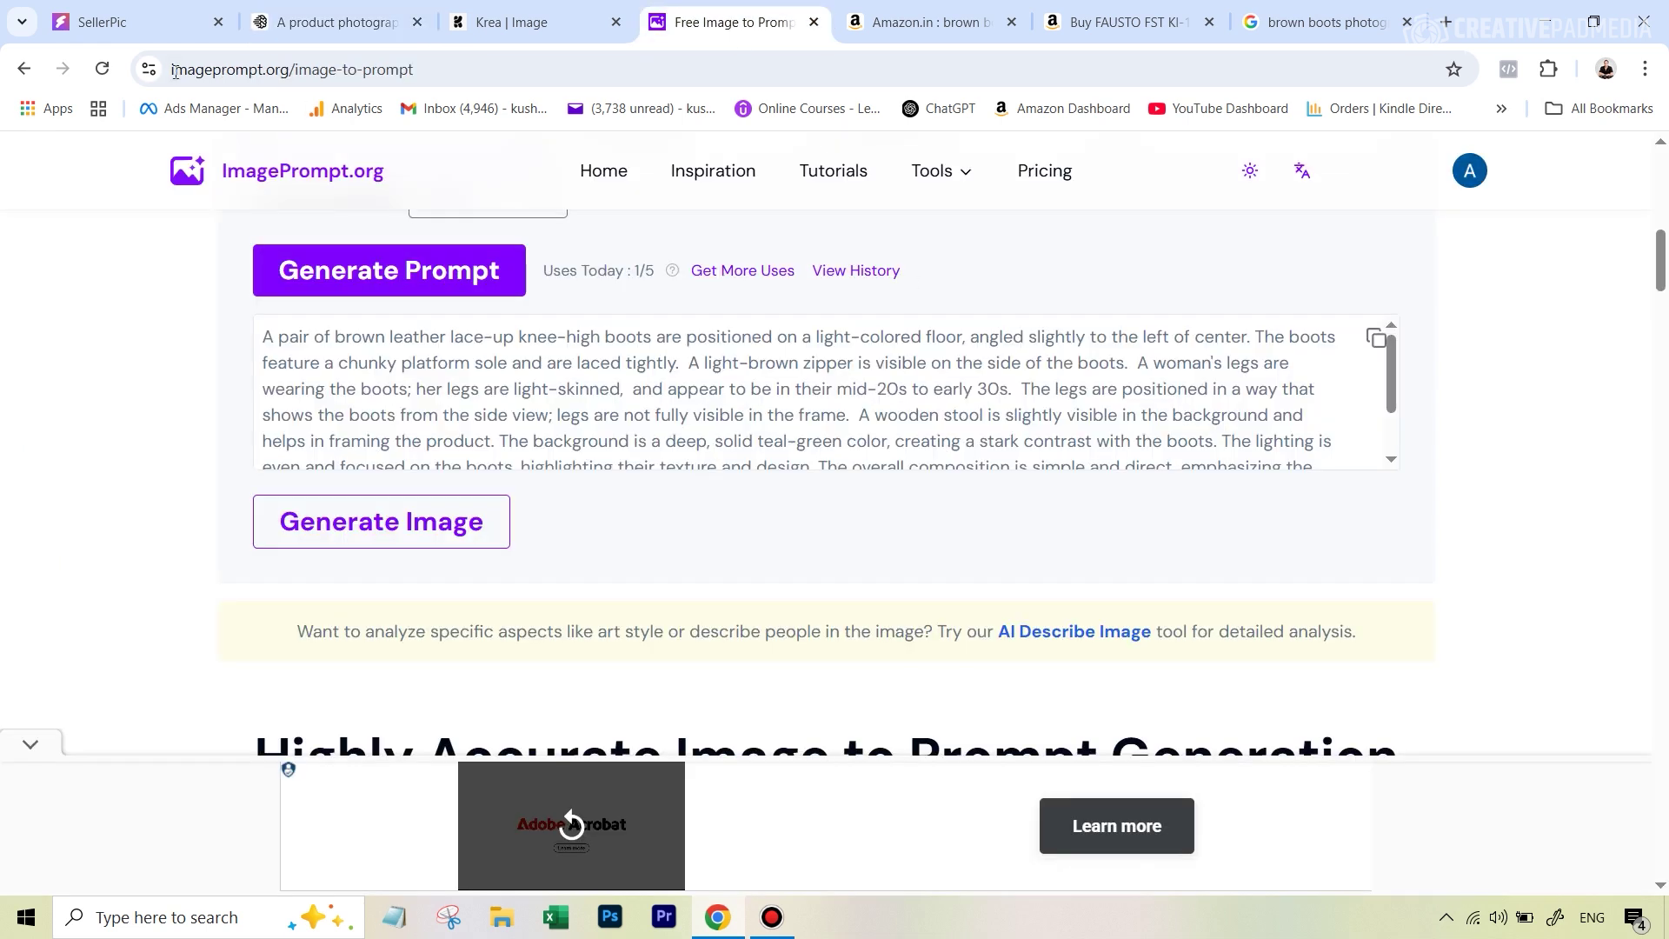
# Paste the quilted boot image into ImagePrompt.org, generate its description, and return to Ideogram
pyautogui.scroll(7, 856, 279)
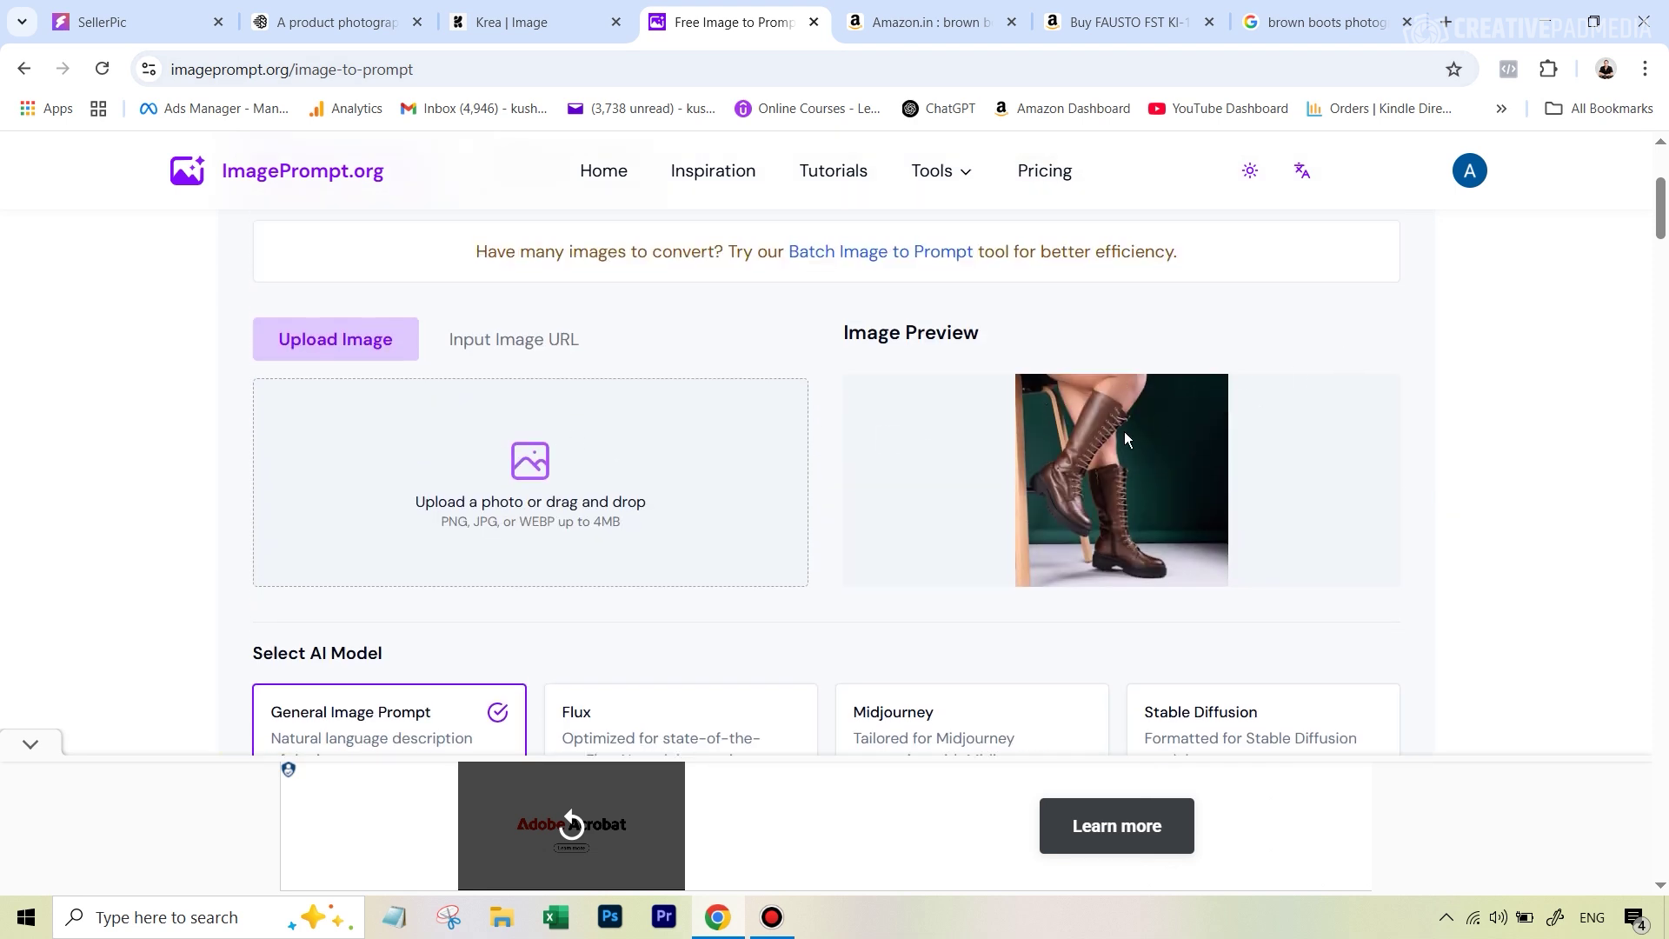
pyautogui.hotkey('ctrl', 'v')
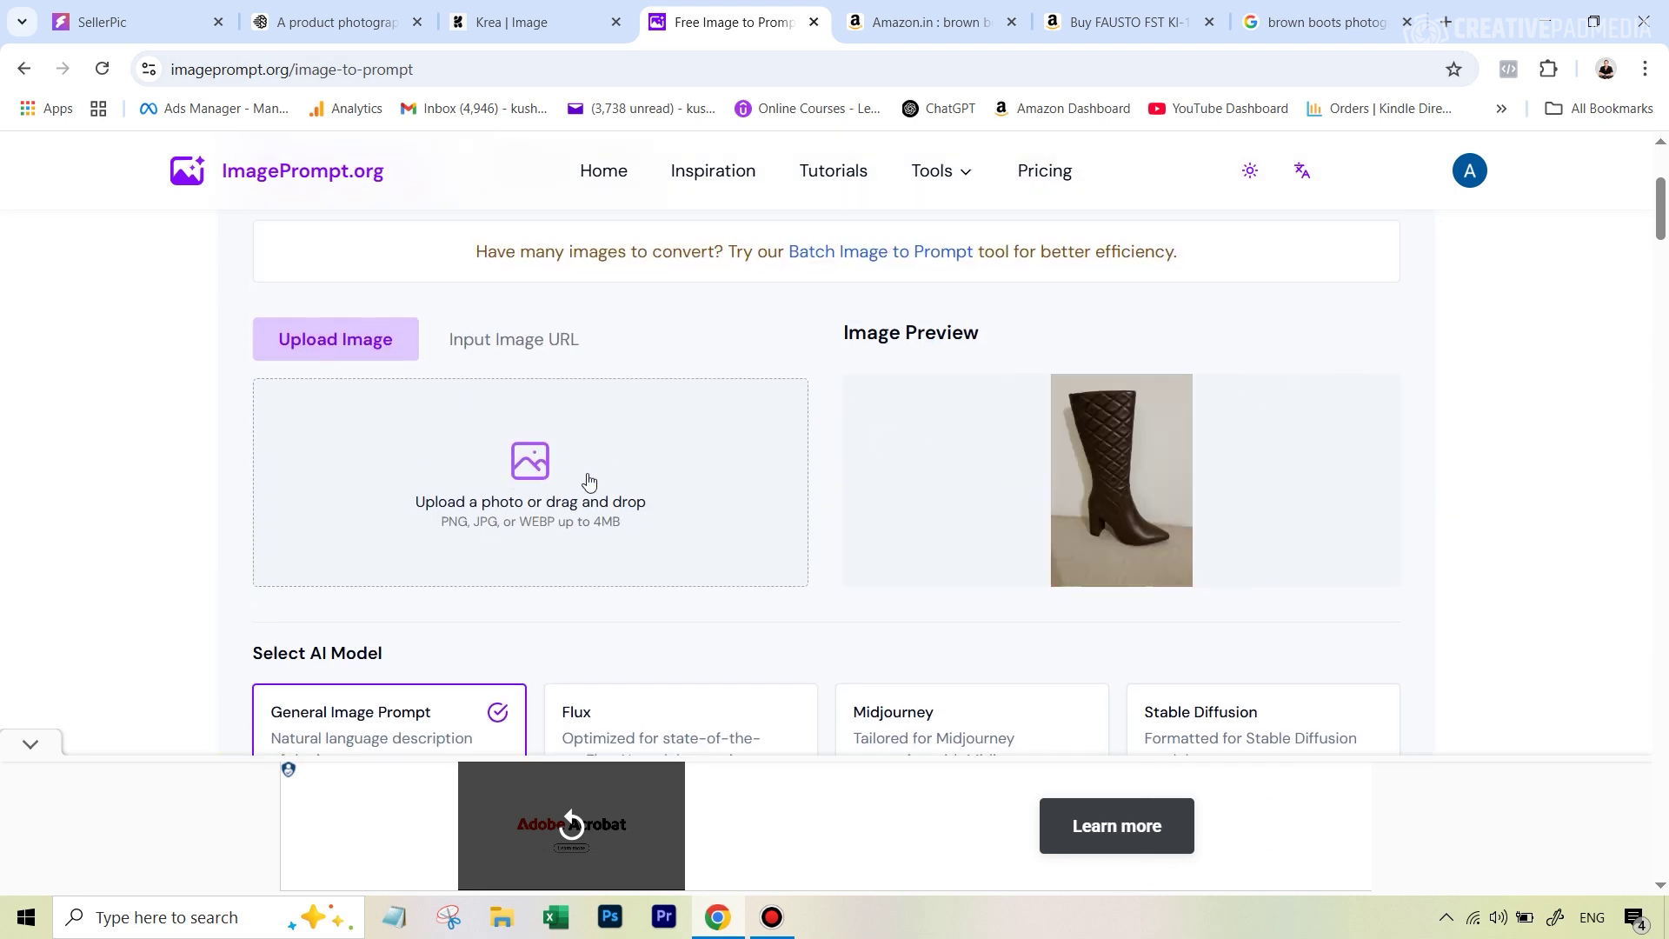
pyautogui.scroll(-4, 587, 479)
pyautogui.click(577, 488)
pyautogui.scroll(-2, 900, 532)
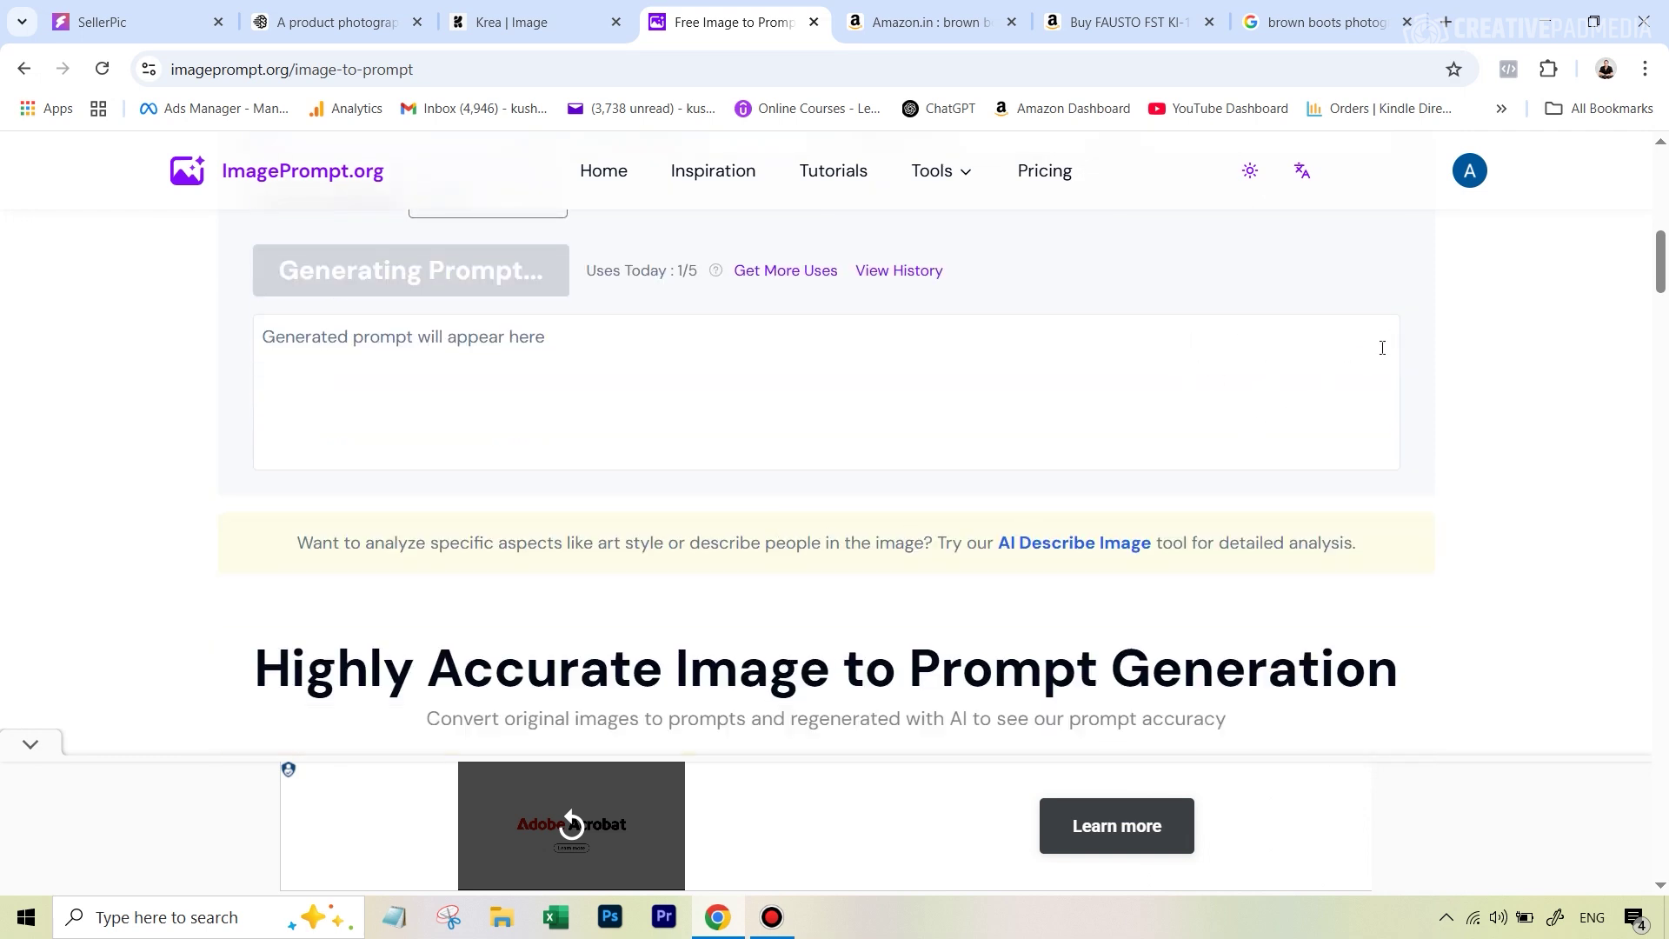
pyautogui.click(330, 22)
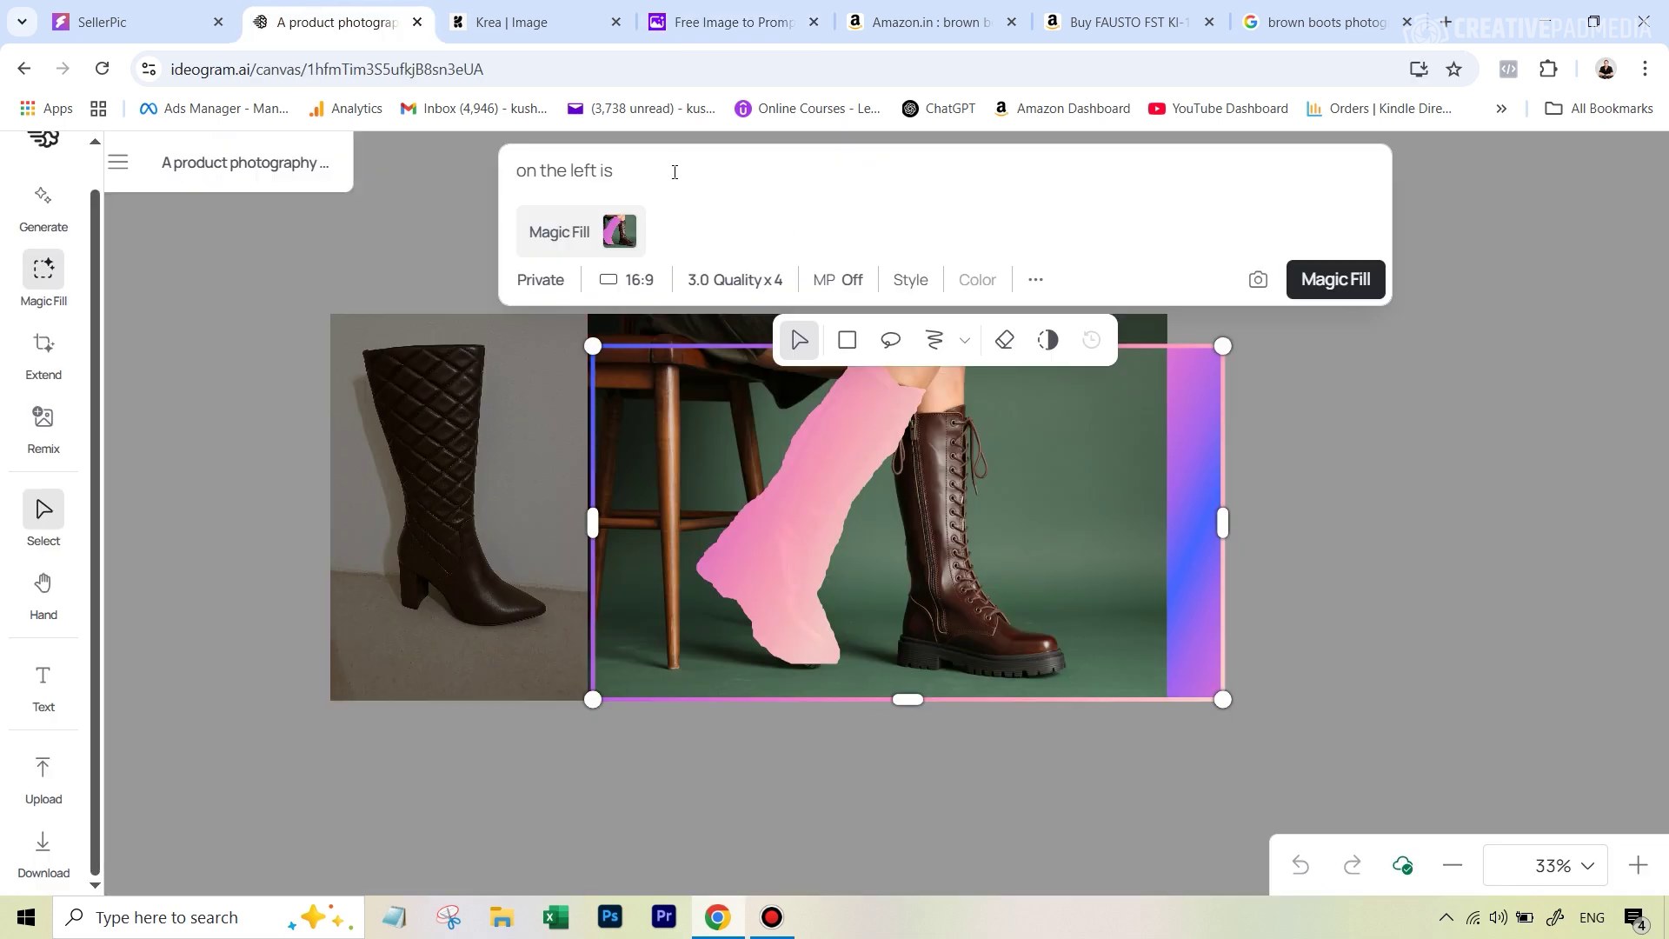
# Paste the quilted boot description and add 'On the right is is a preofessional shot of a brown boot'
pyautogui.hotkey('ctrl', 'v')
pyautogui.scroll(-2, 1166, 242)
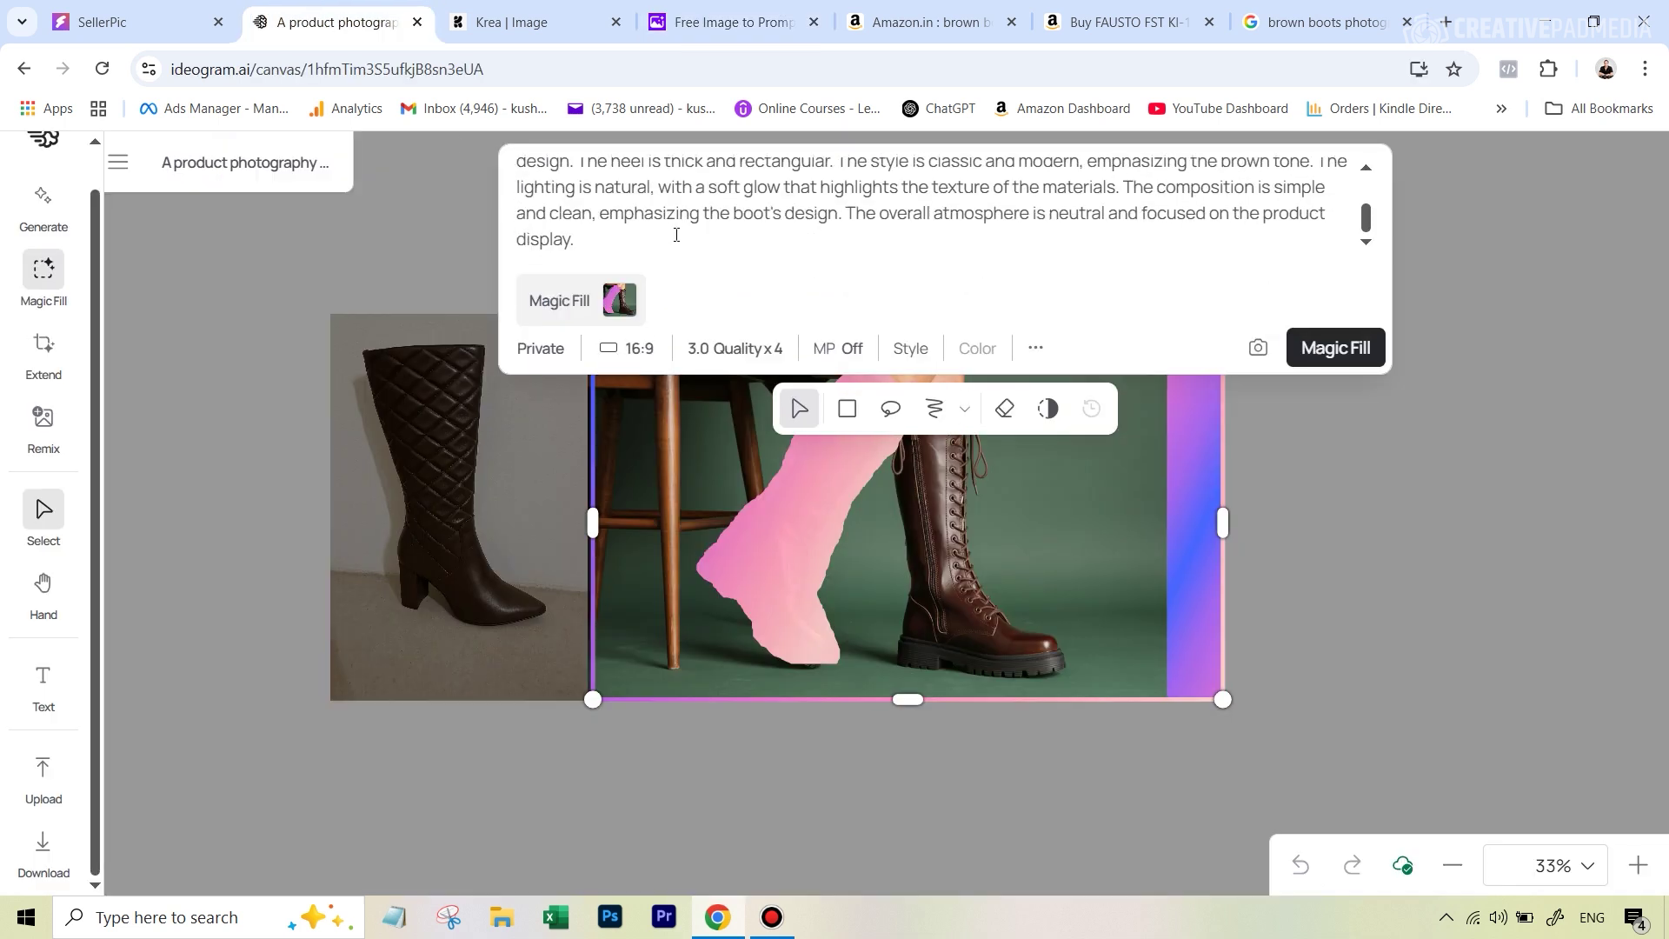
pyautogui.write('On the right is is a preofe')
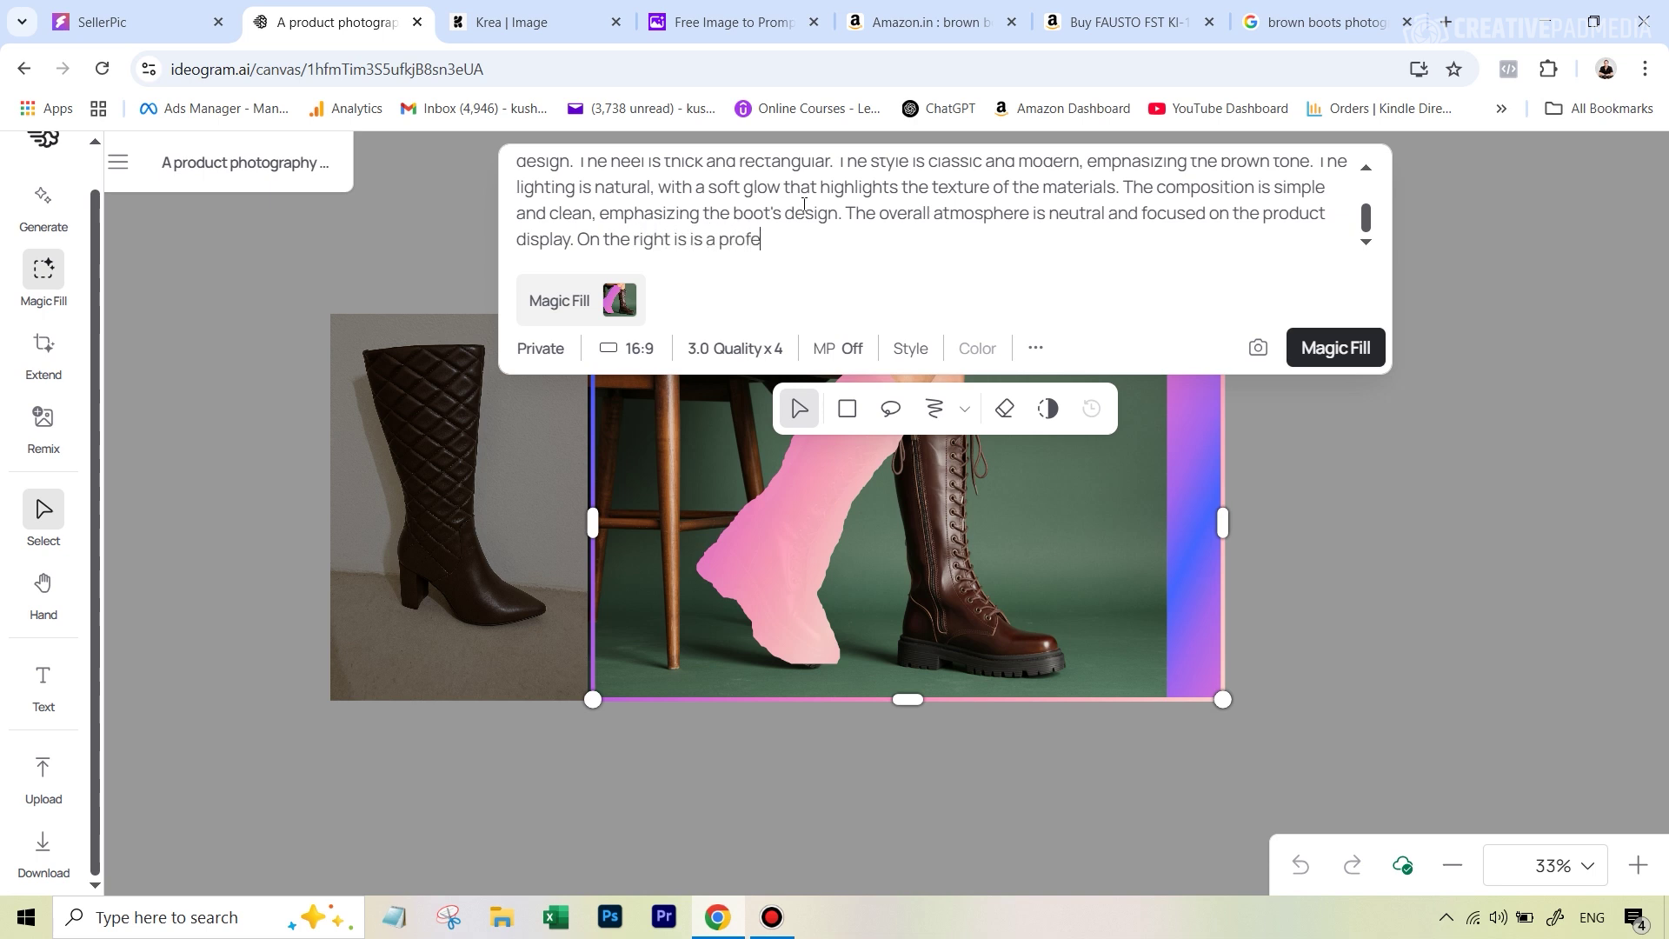
pyautogui.write('ssional shot of a brown ')
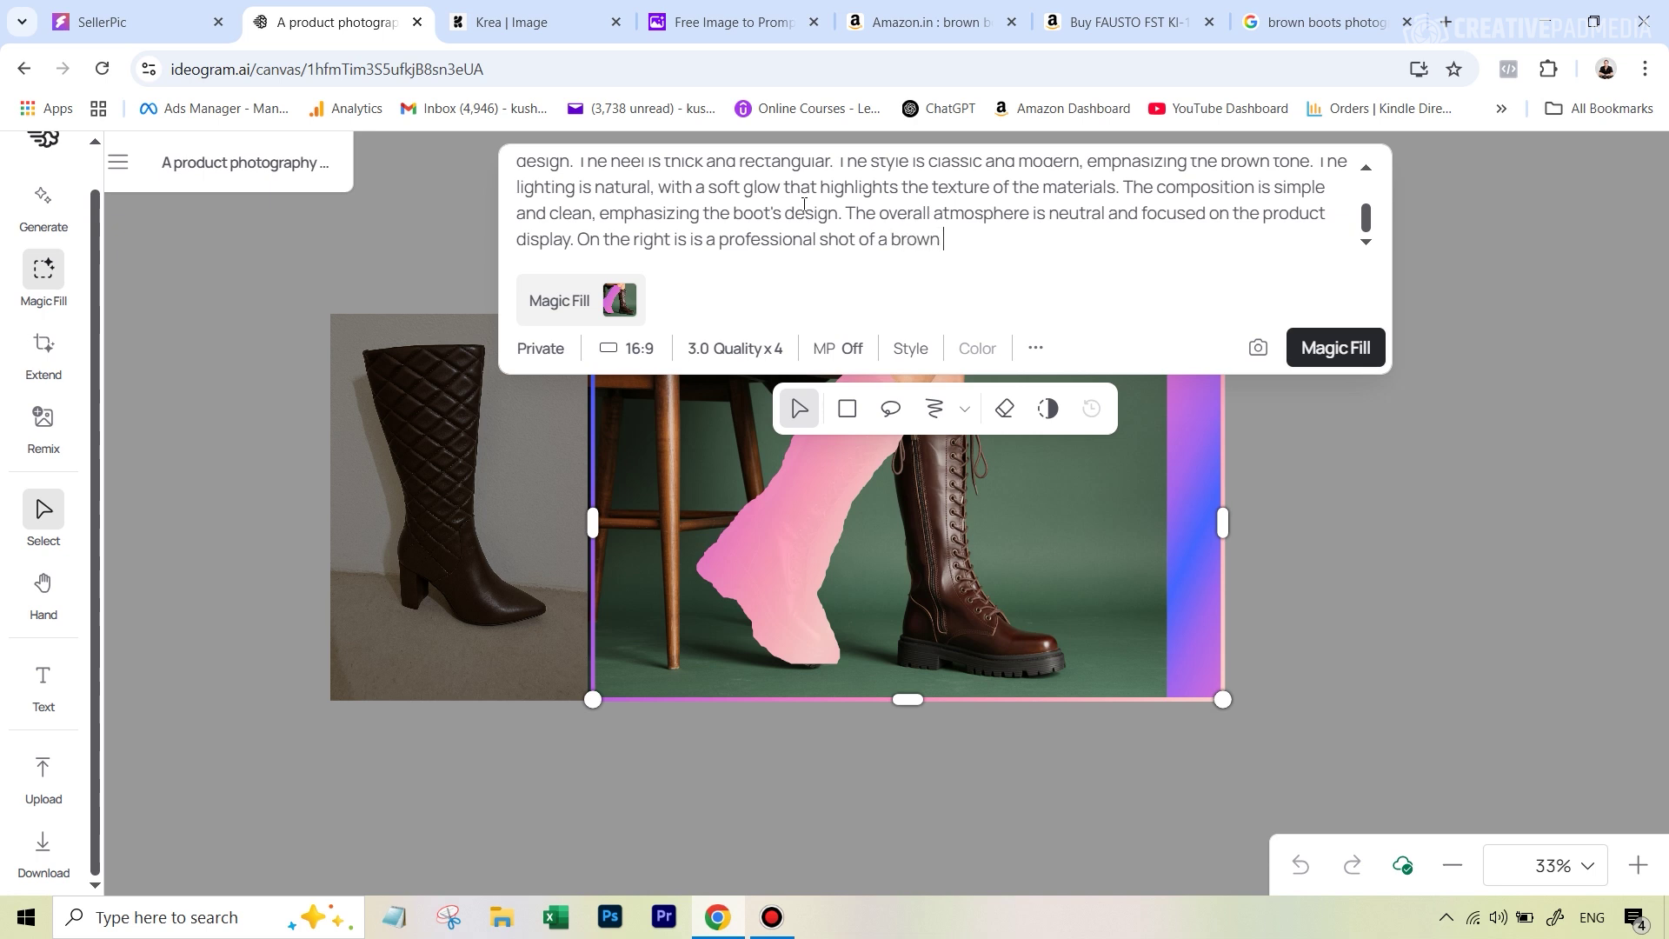
pyautogui.write('boot.')
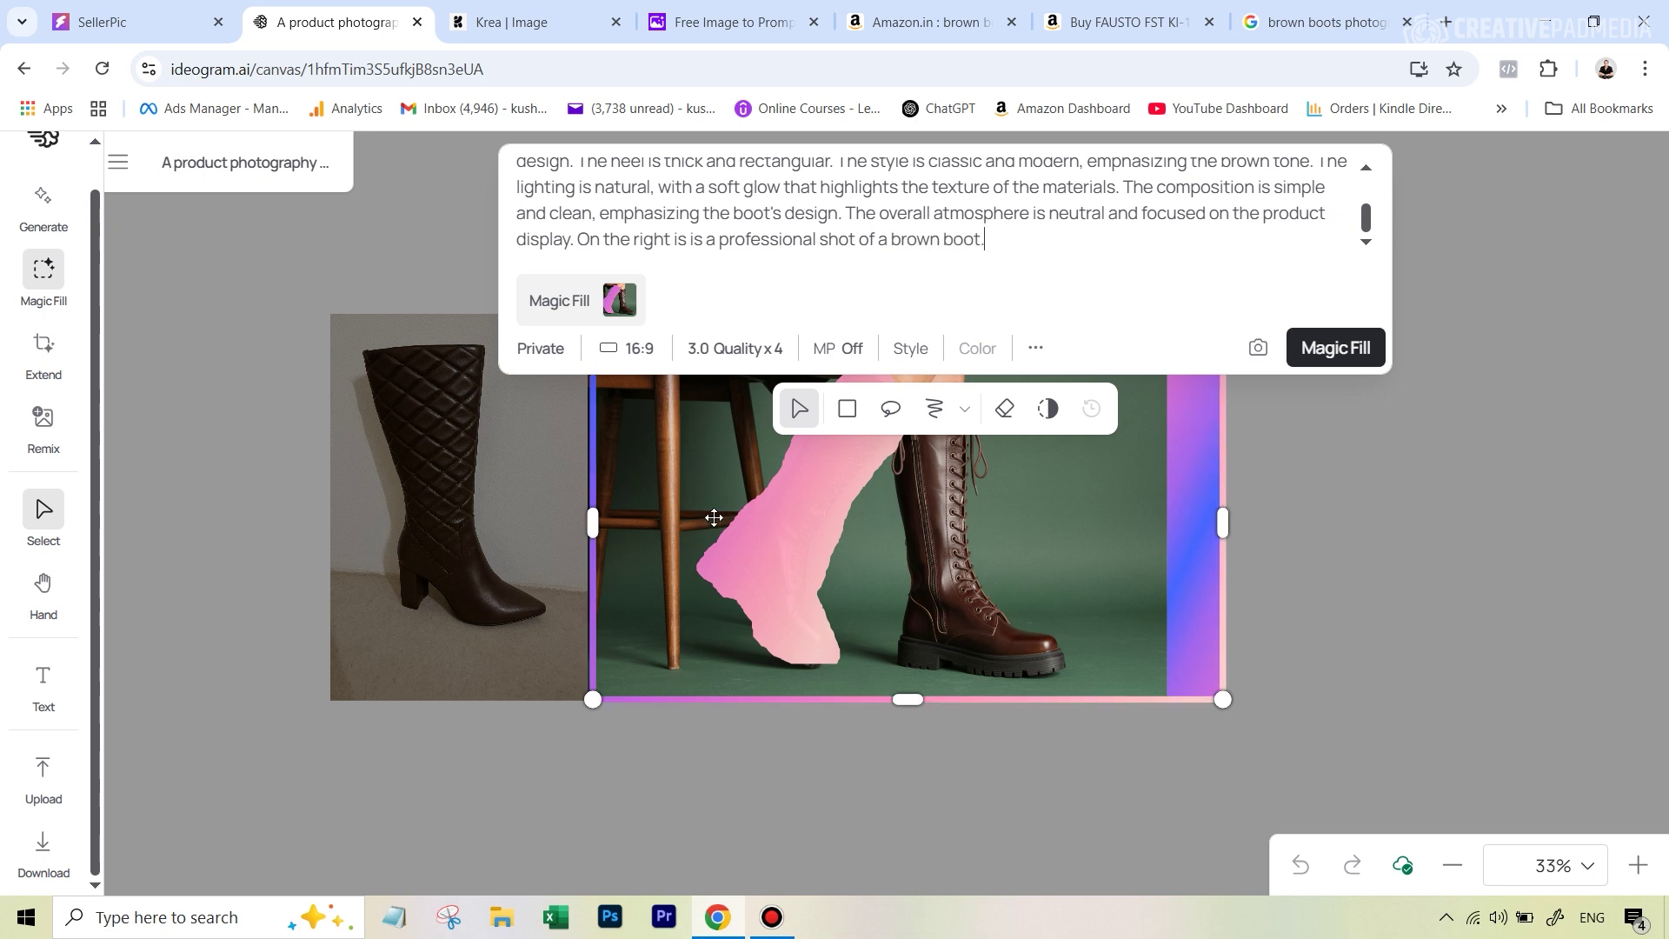
# Shift the generation frame left over both photos and widen it slightly to 20:11
pyautogui.moveTo(713, 517); pyautogui.dragTo(470, 521)
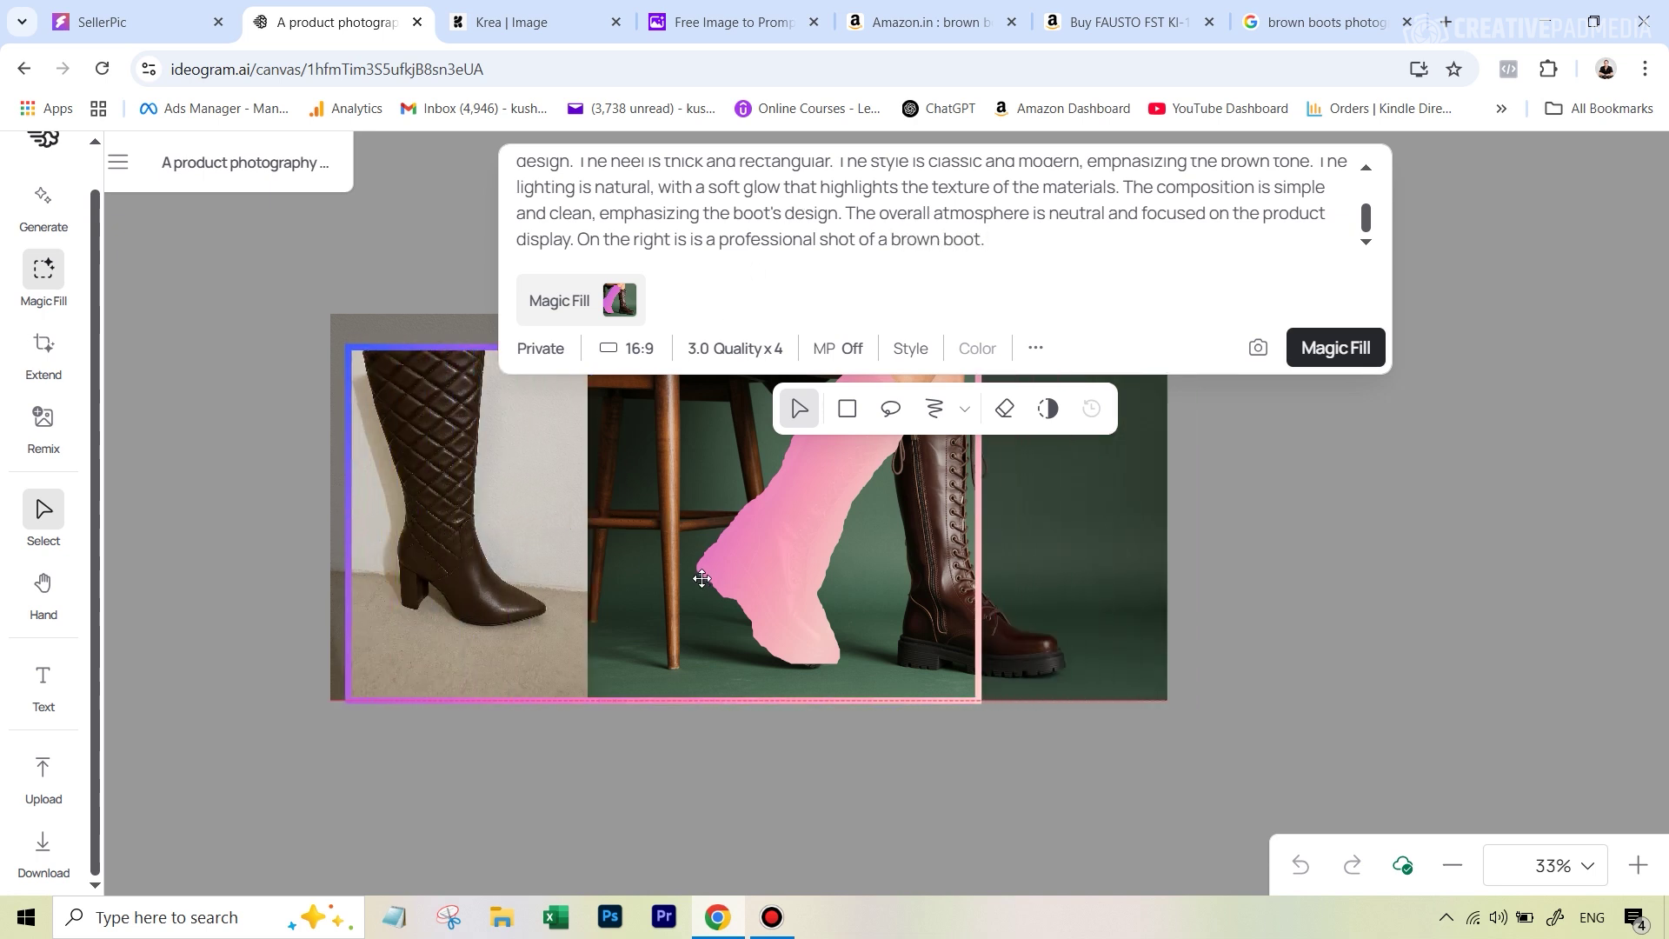
pyautogui.moveTo(704, 578); pyautogui.dragTo(556, 539)
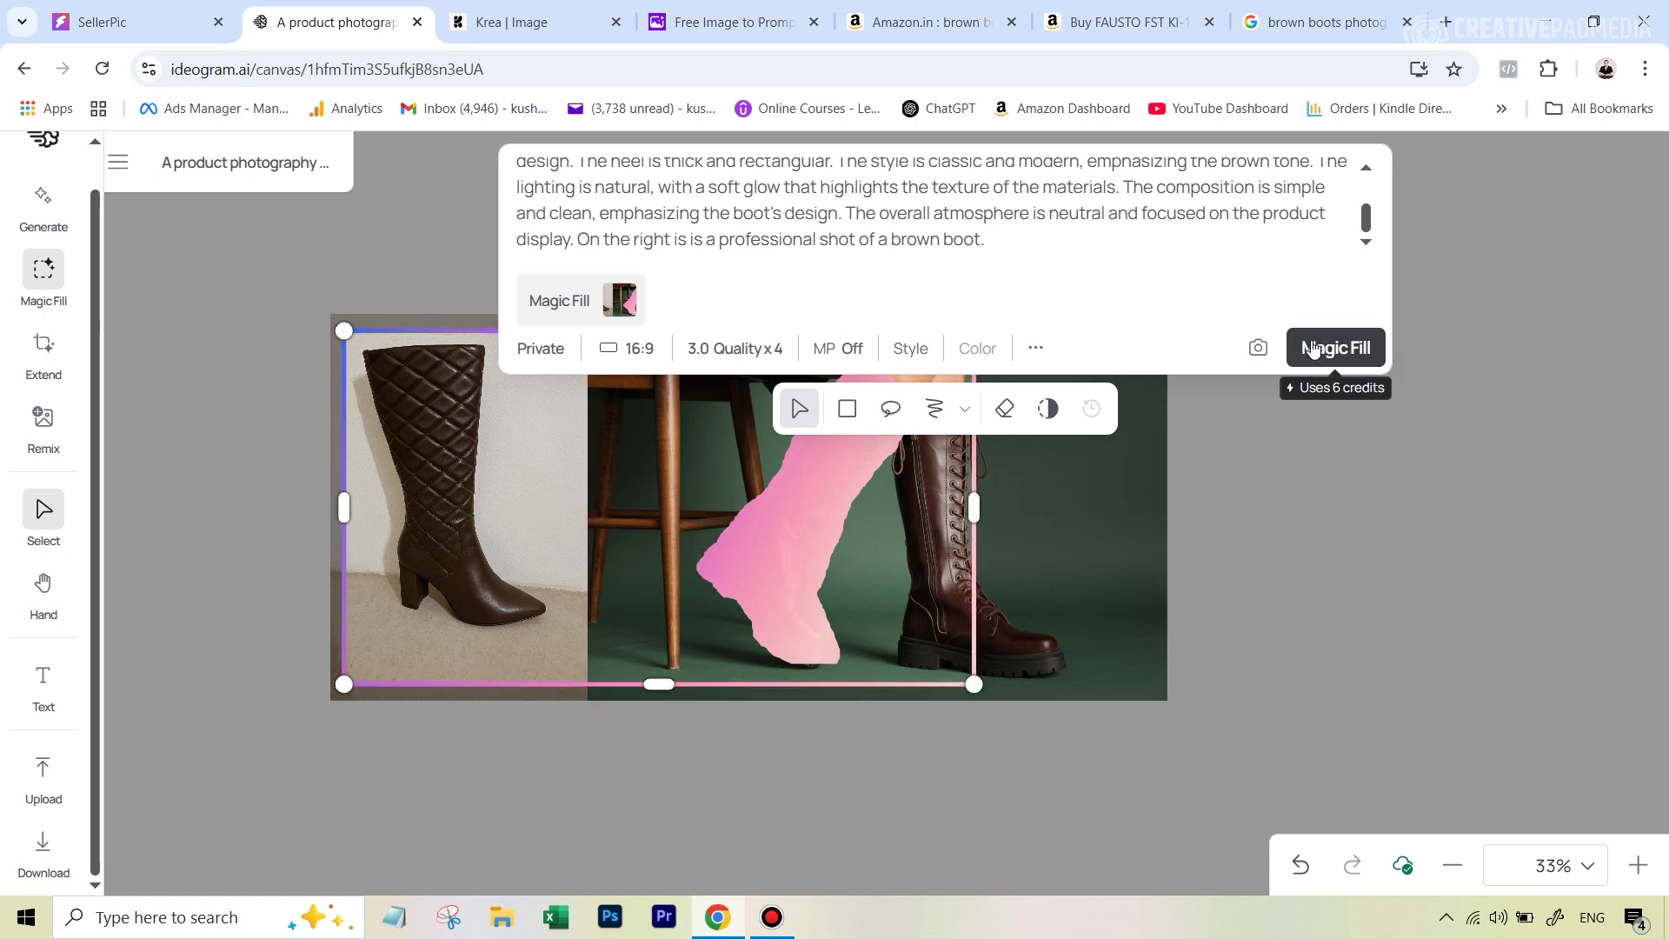
pyautogui.moveTo(974, 507); pyautogui.dragTo(987, 507)
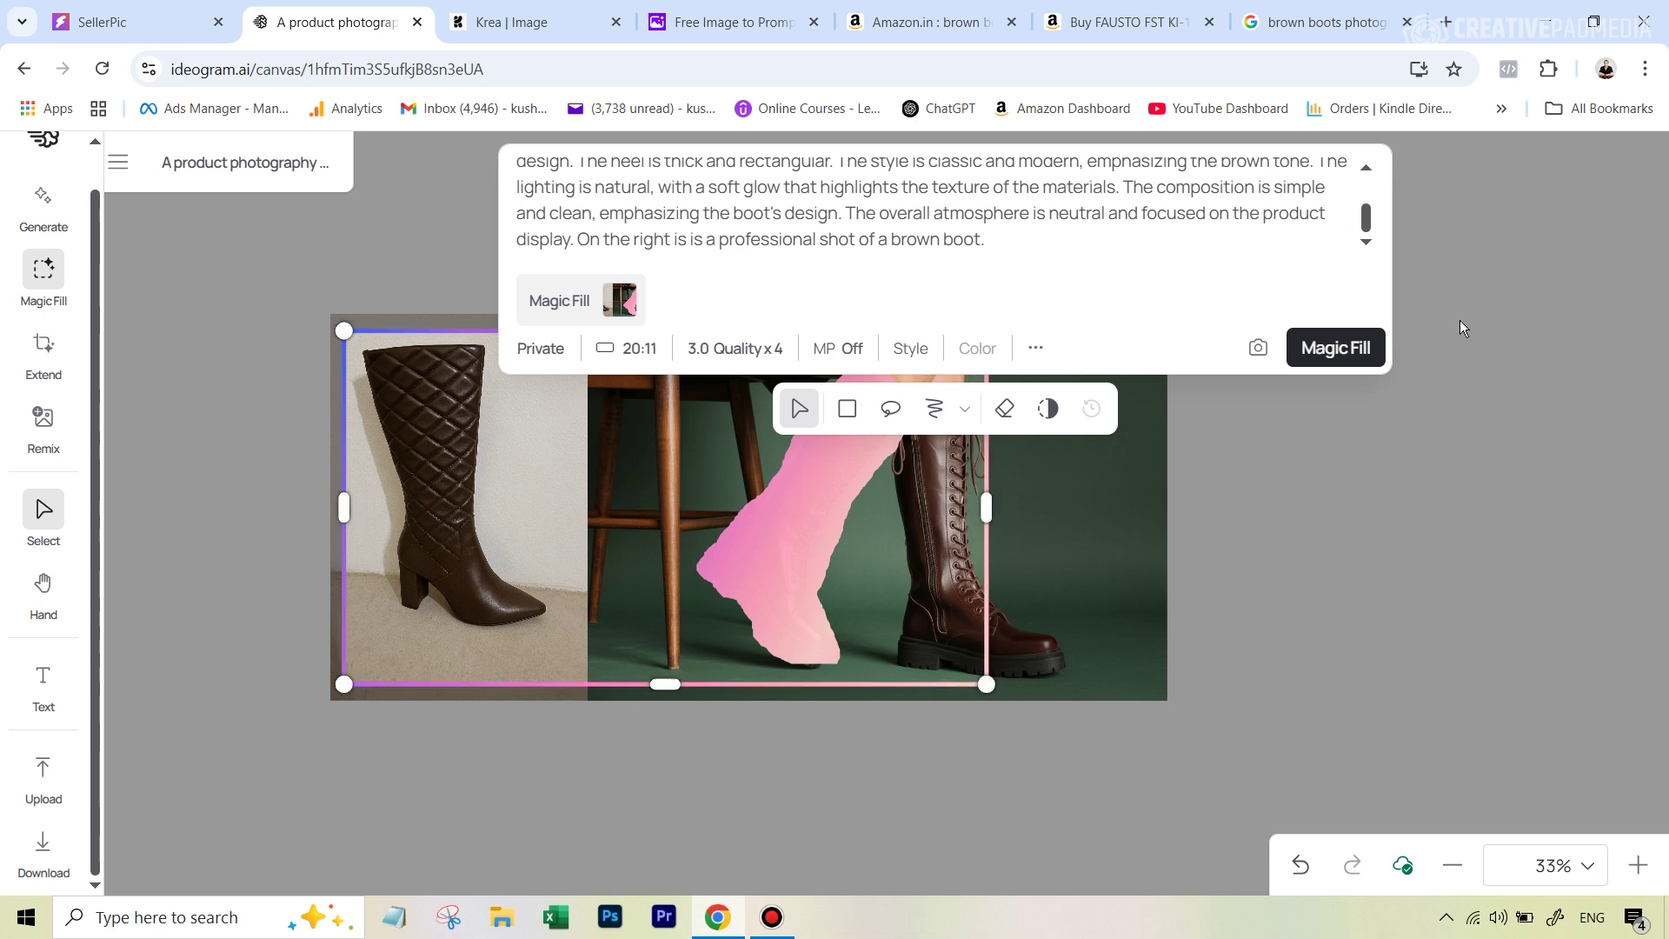
# Generate the quilted brown heeled boot on the left leg, inspect it zoomed in, then return to SellerPic
pyautogui.click(1372, 362)
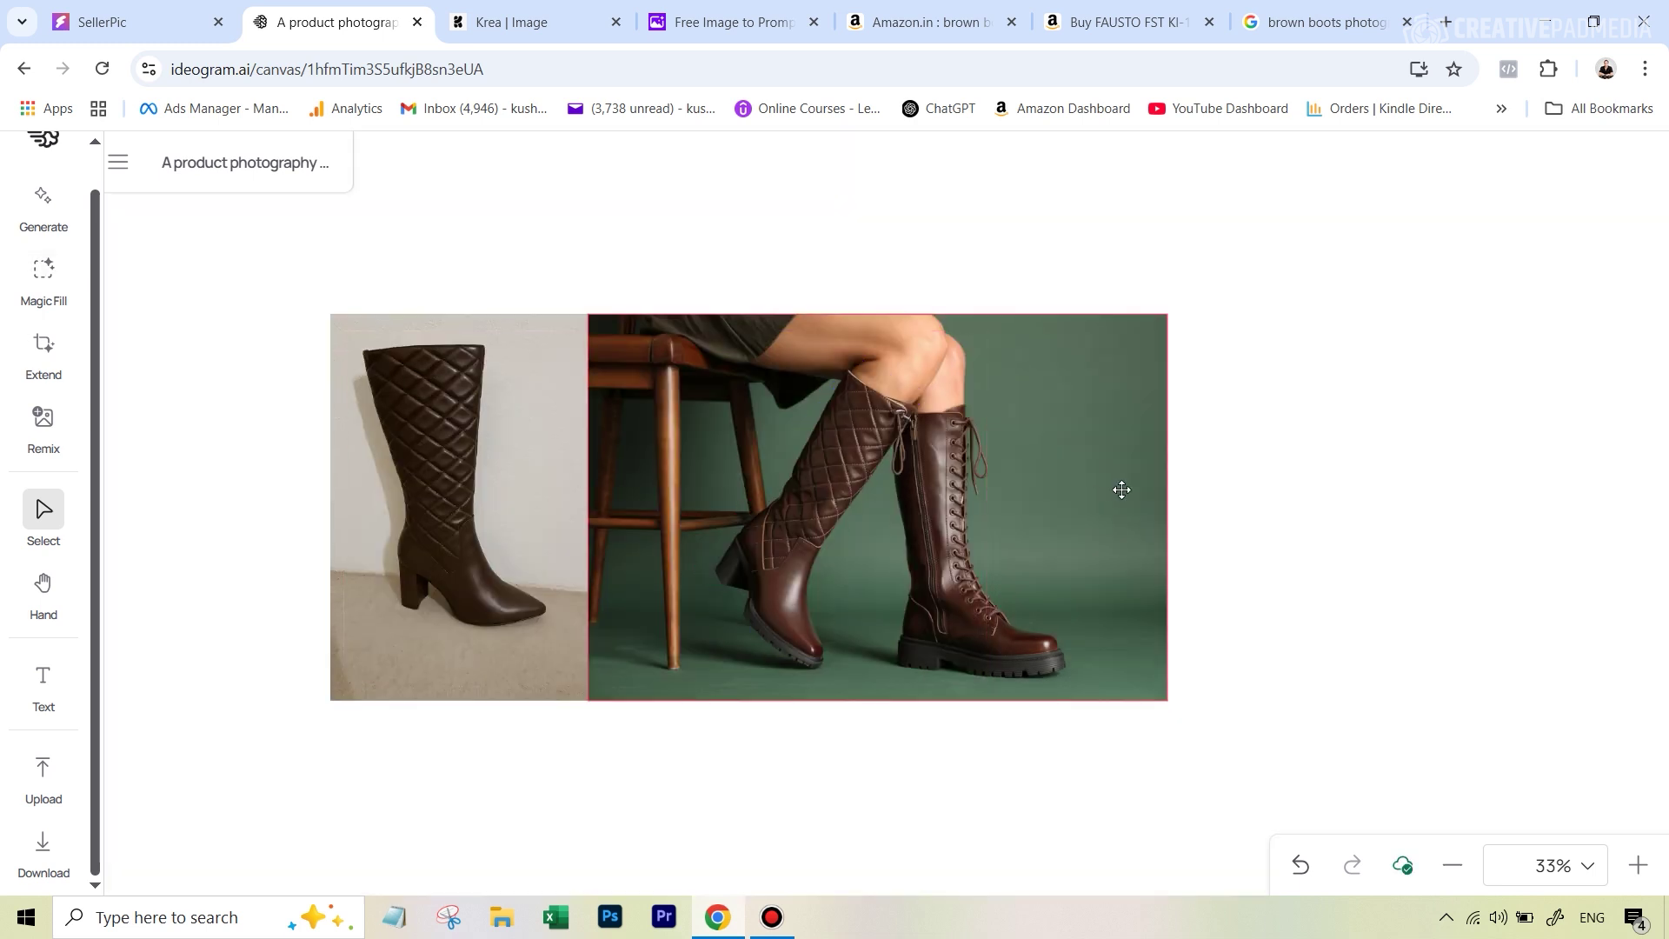
pyautogui.moveTo(1116, 489); pyautogui.dragTo(831, 491)
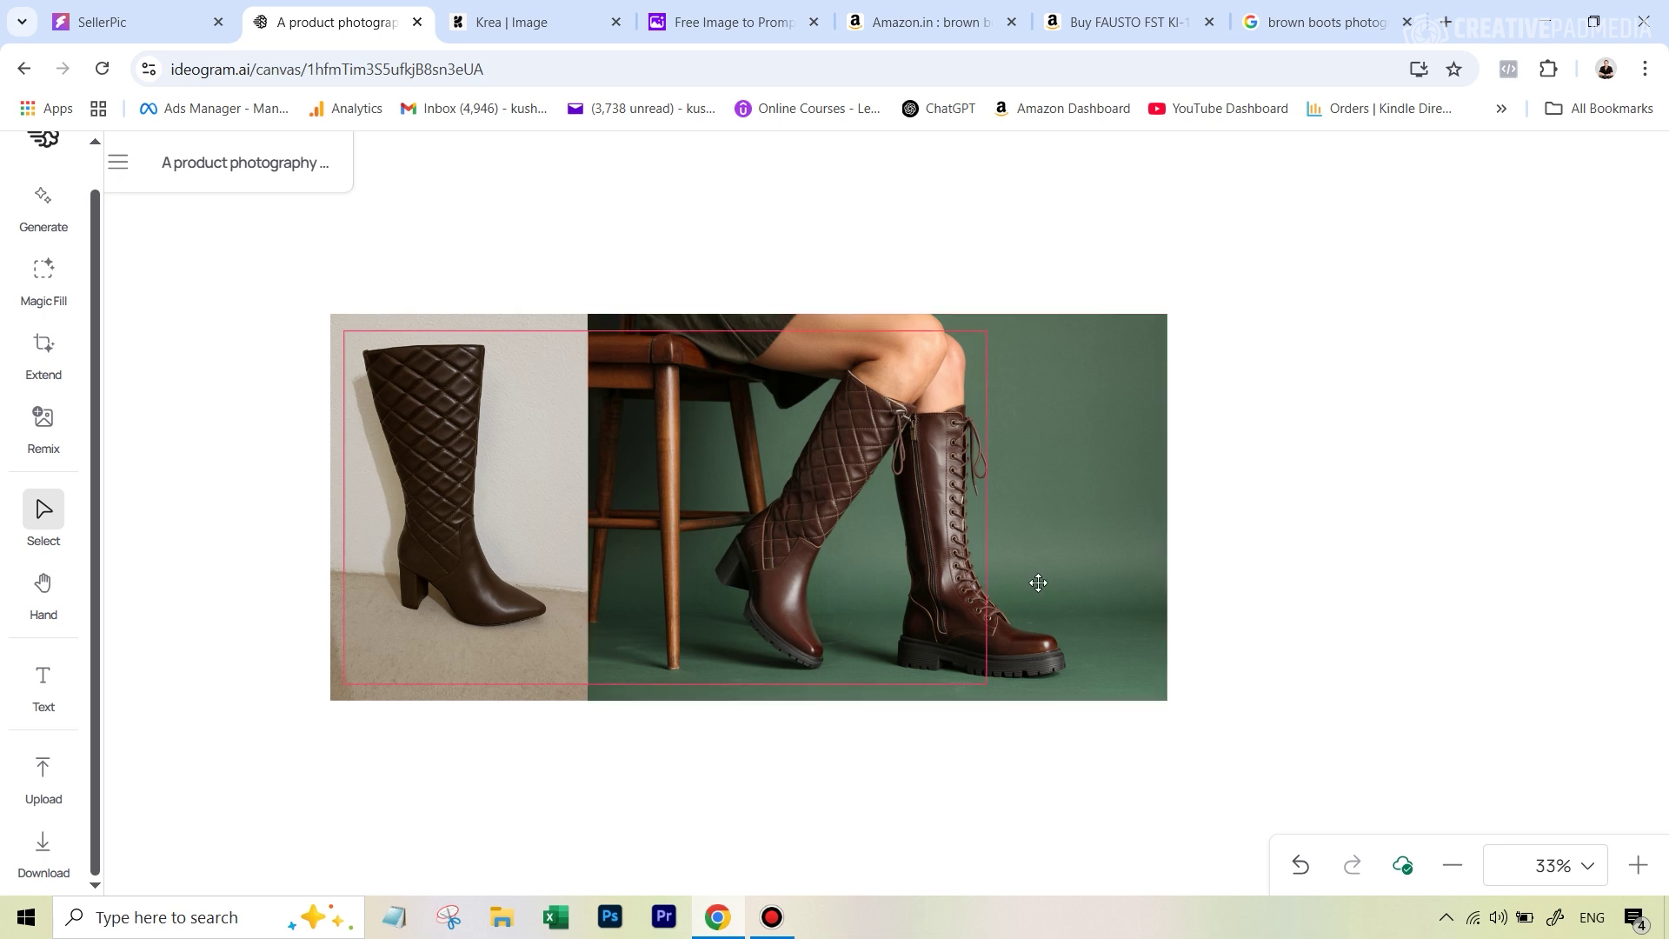
pyautogui.click(1638, 866)
pyautogui.click(1638, 866)
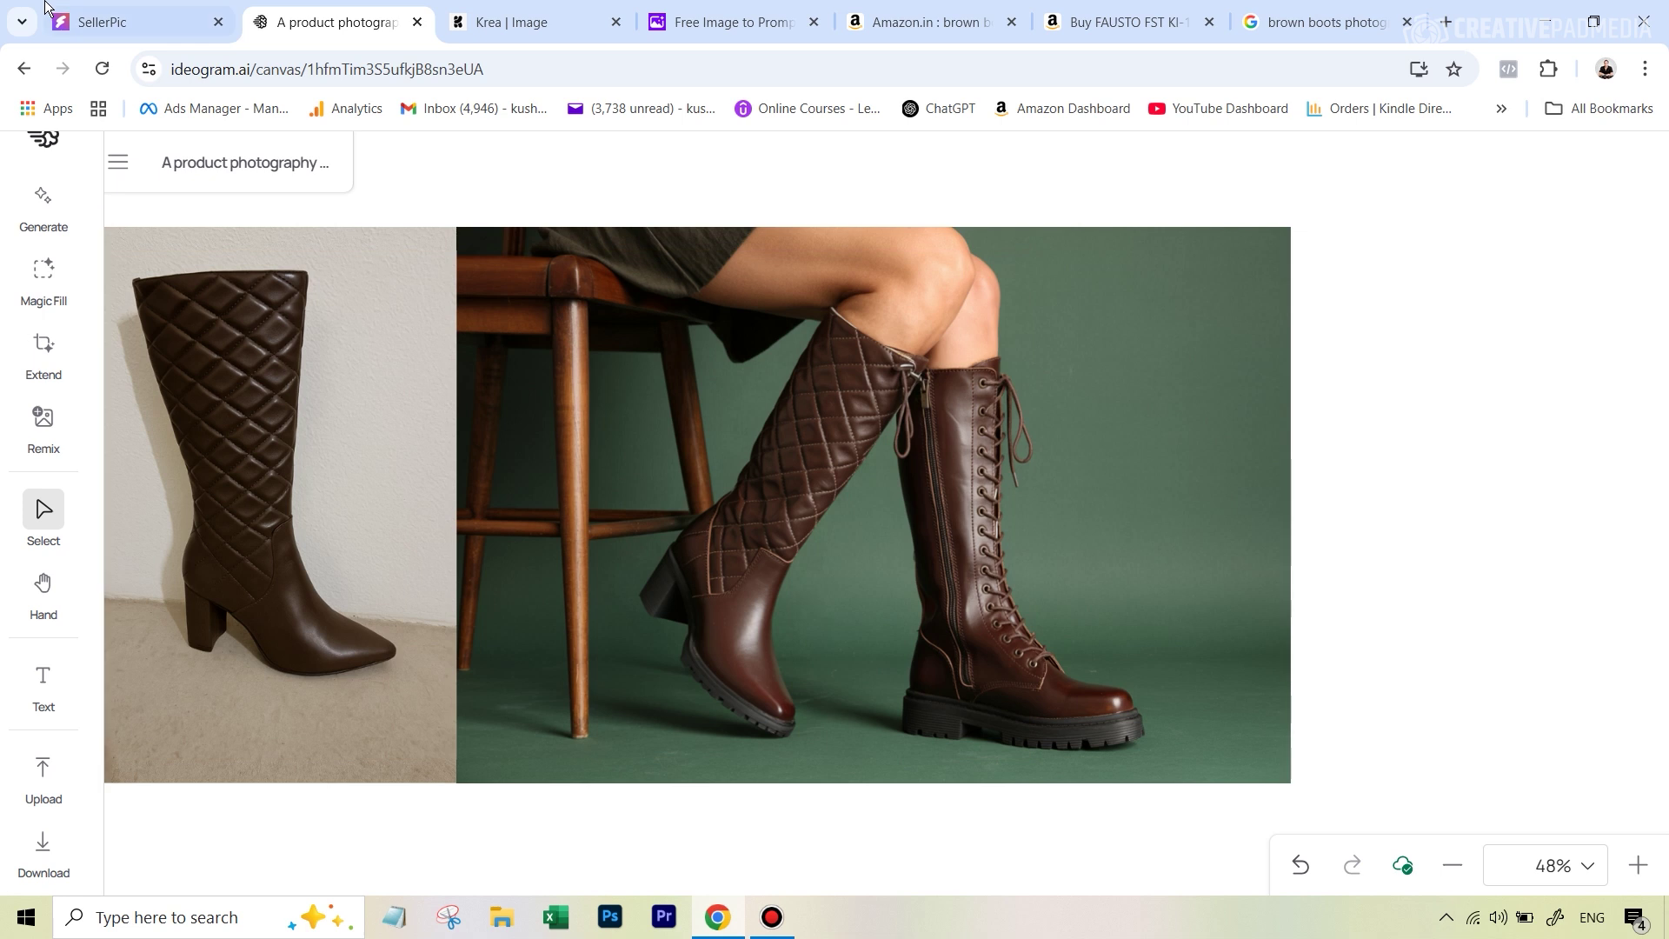
pyautogui.click(127, 29)
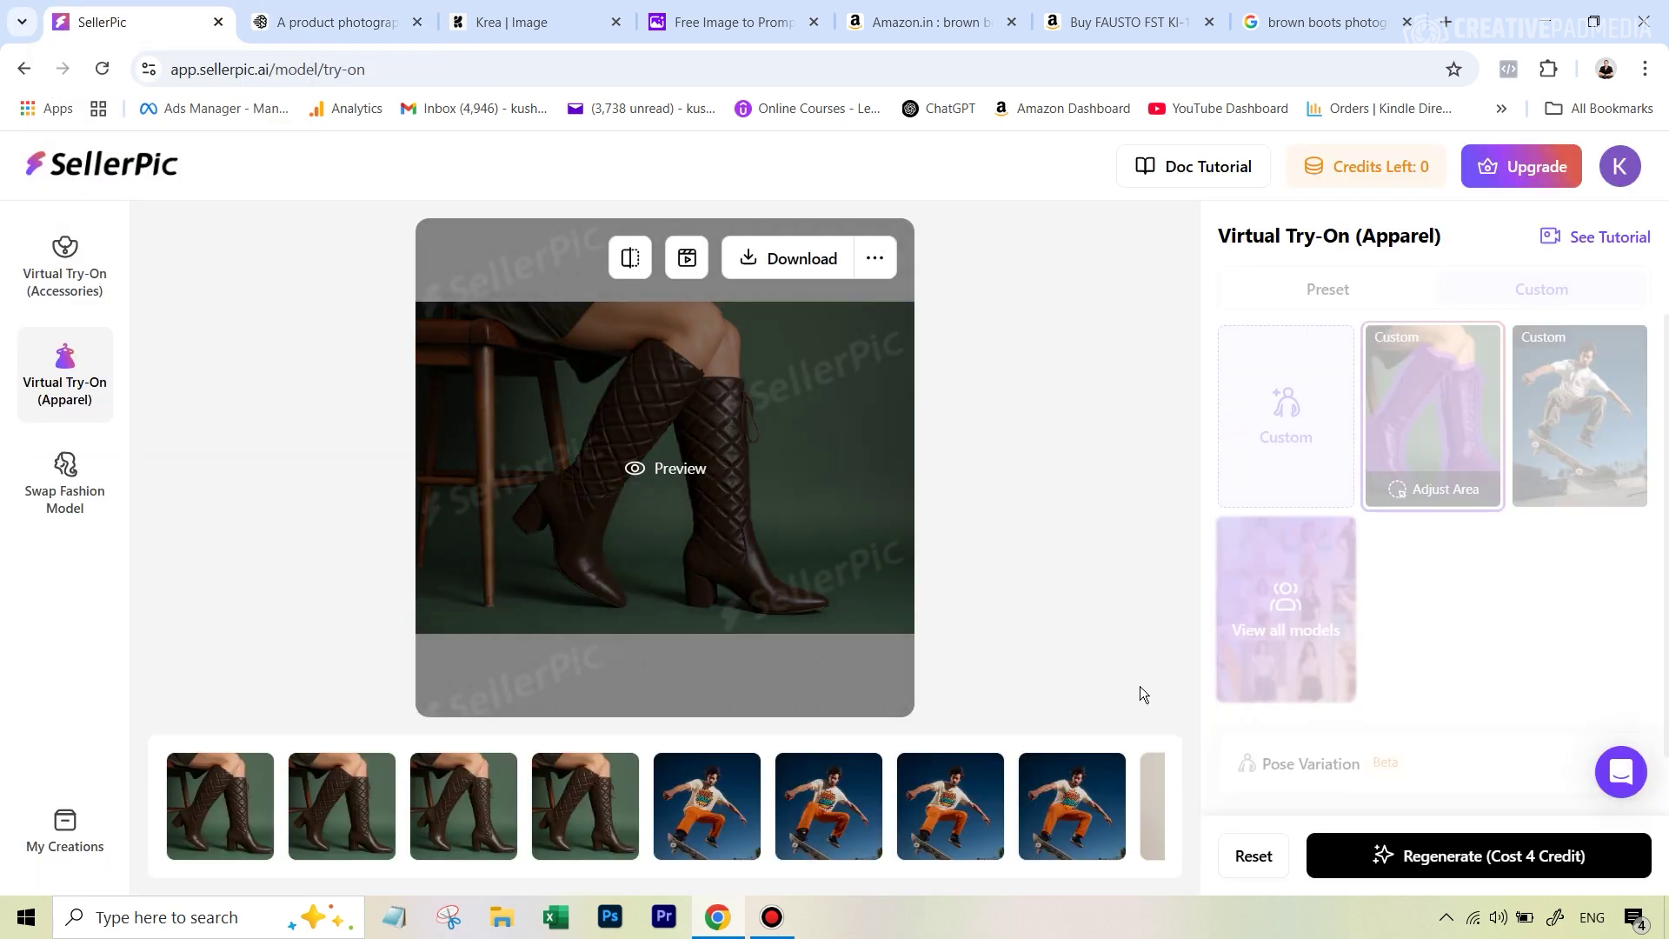